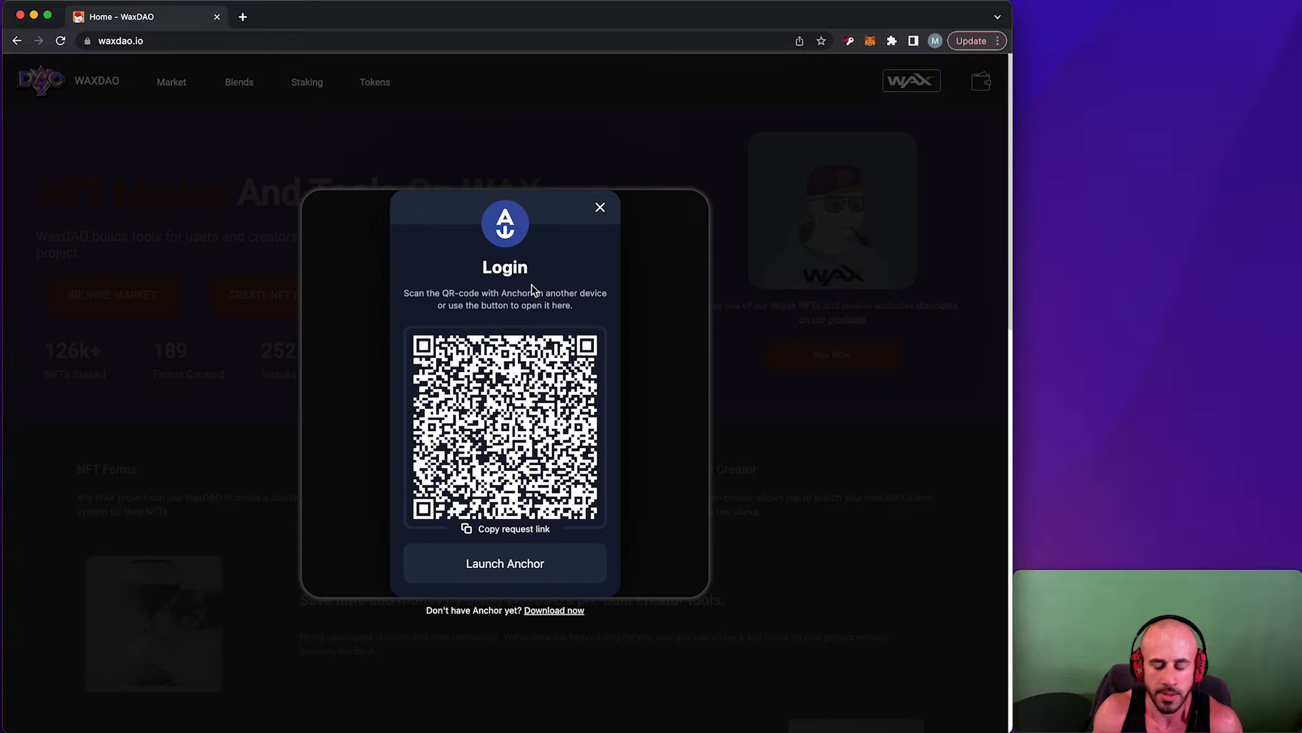
Log in through the Anchor wallet and go to the account's wallet page.
click(545, 579)
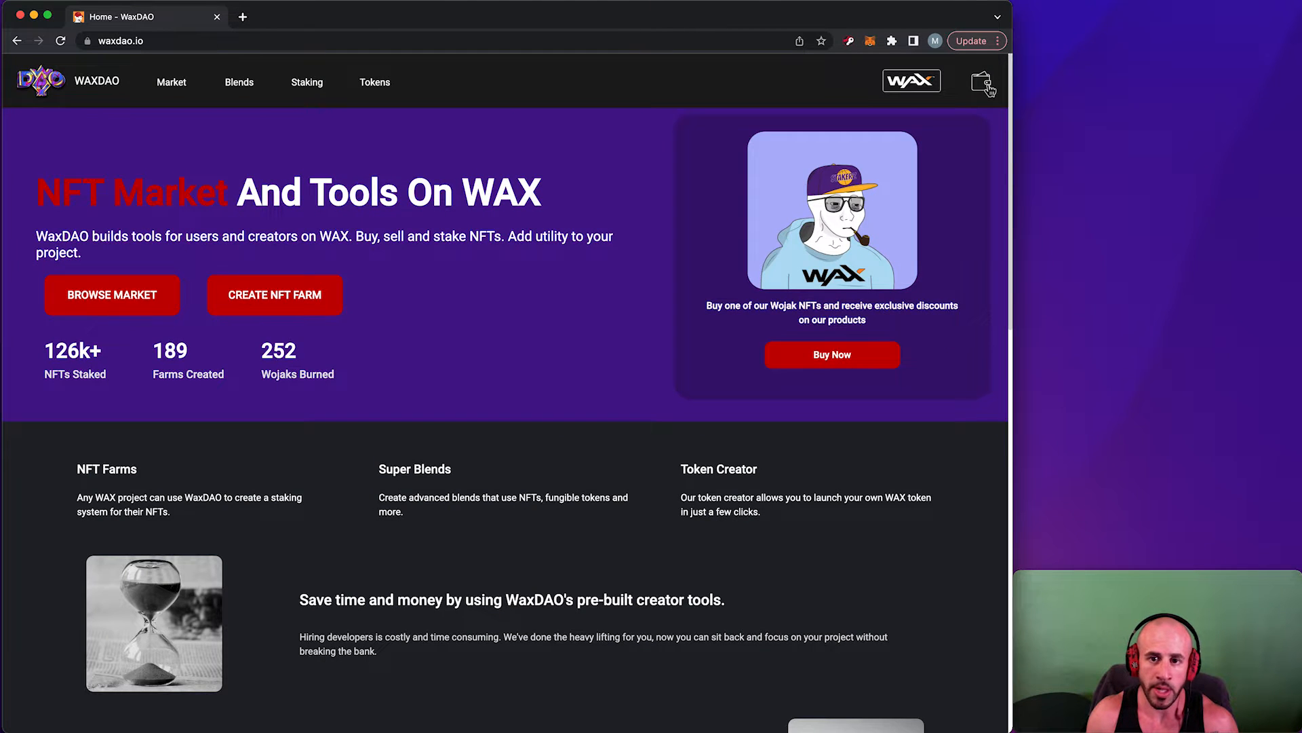
click(989, 89)
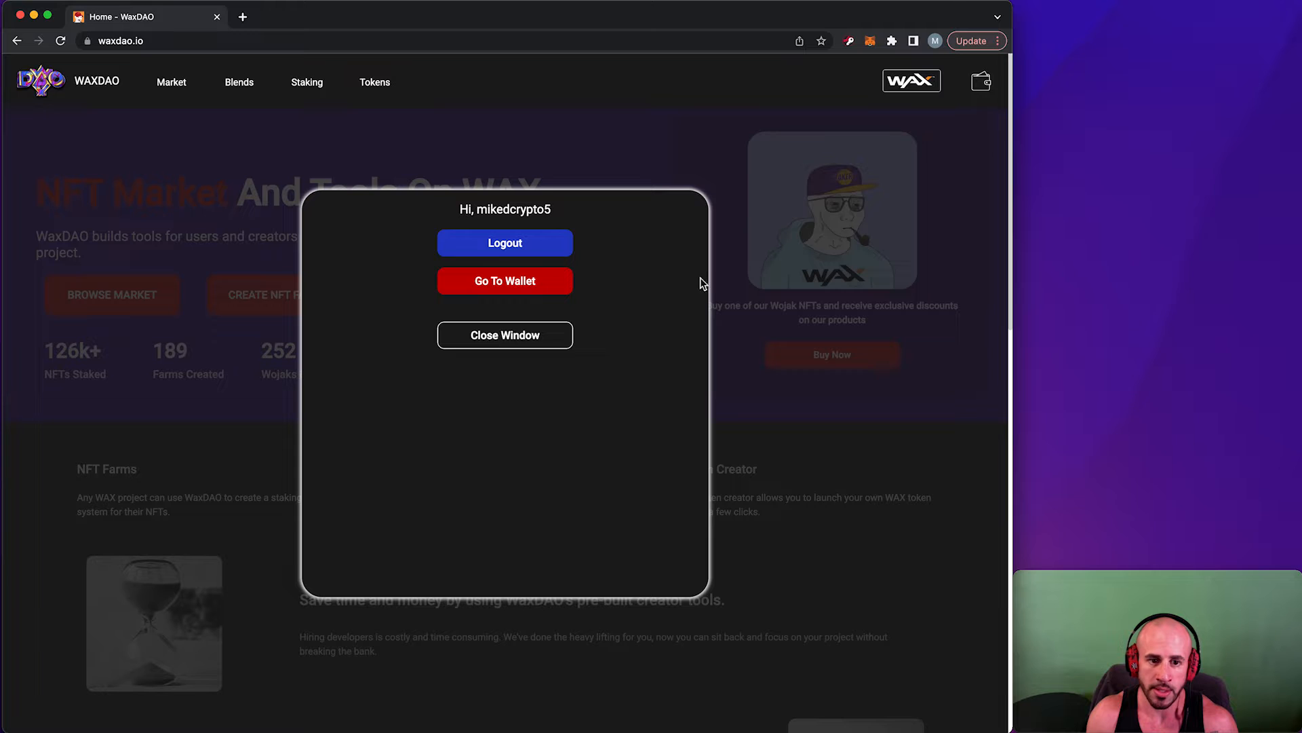
click(520, 285)
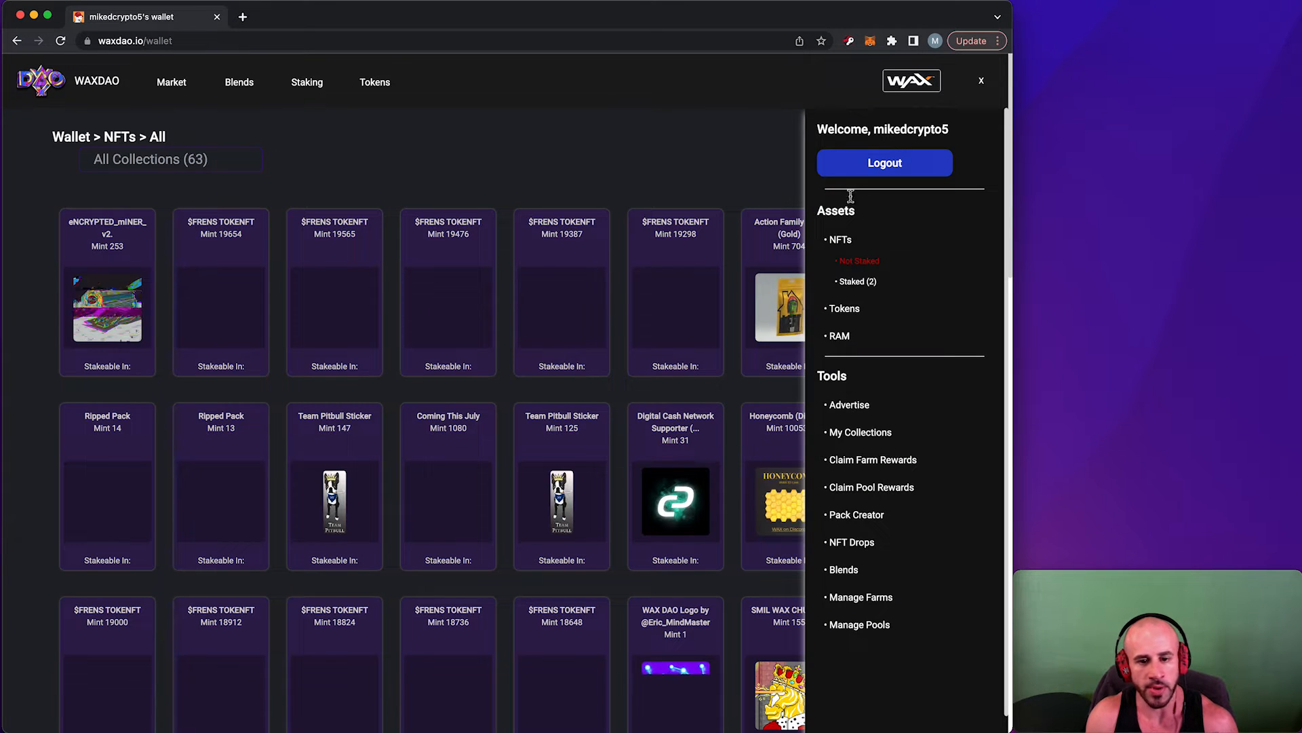
Open the Pack Creator's form for creating a new pool and close the wallet sidebar.
scroll(867, 281, down, 2)
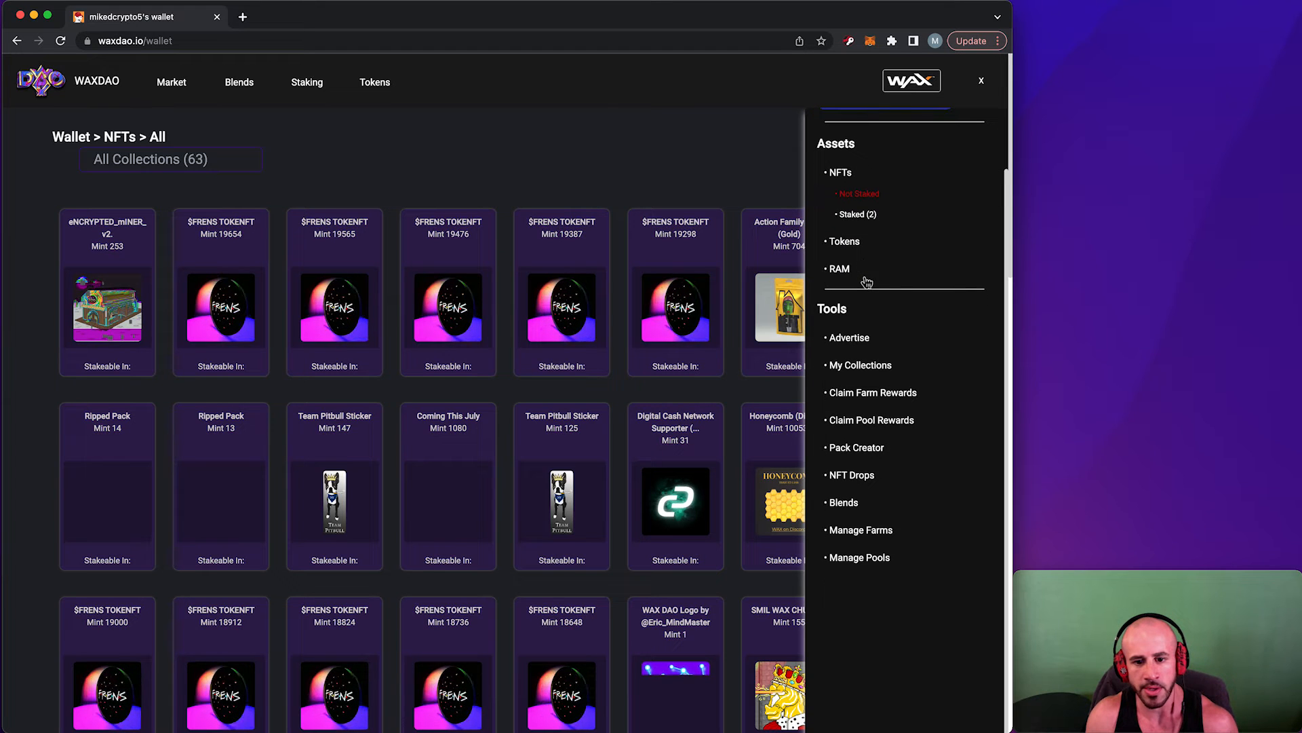
click(853, 448)
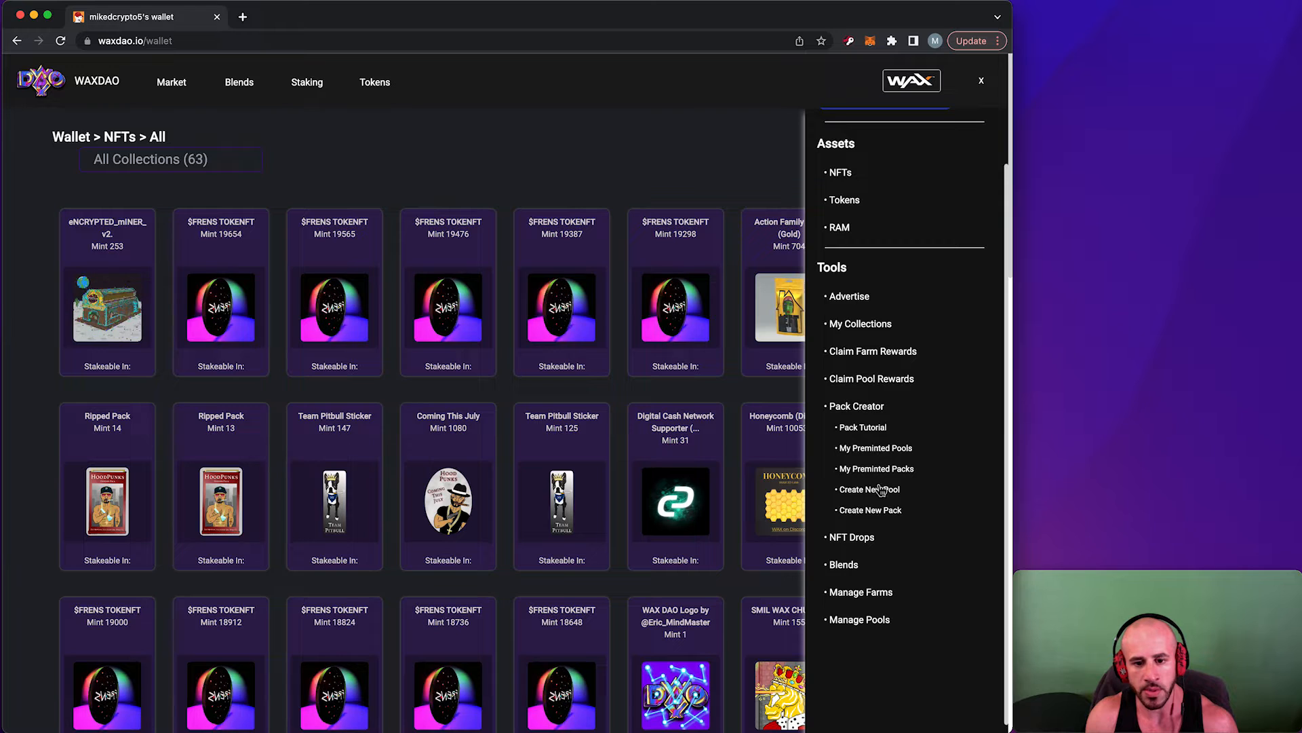
click(880, 453)
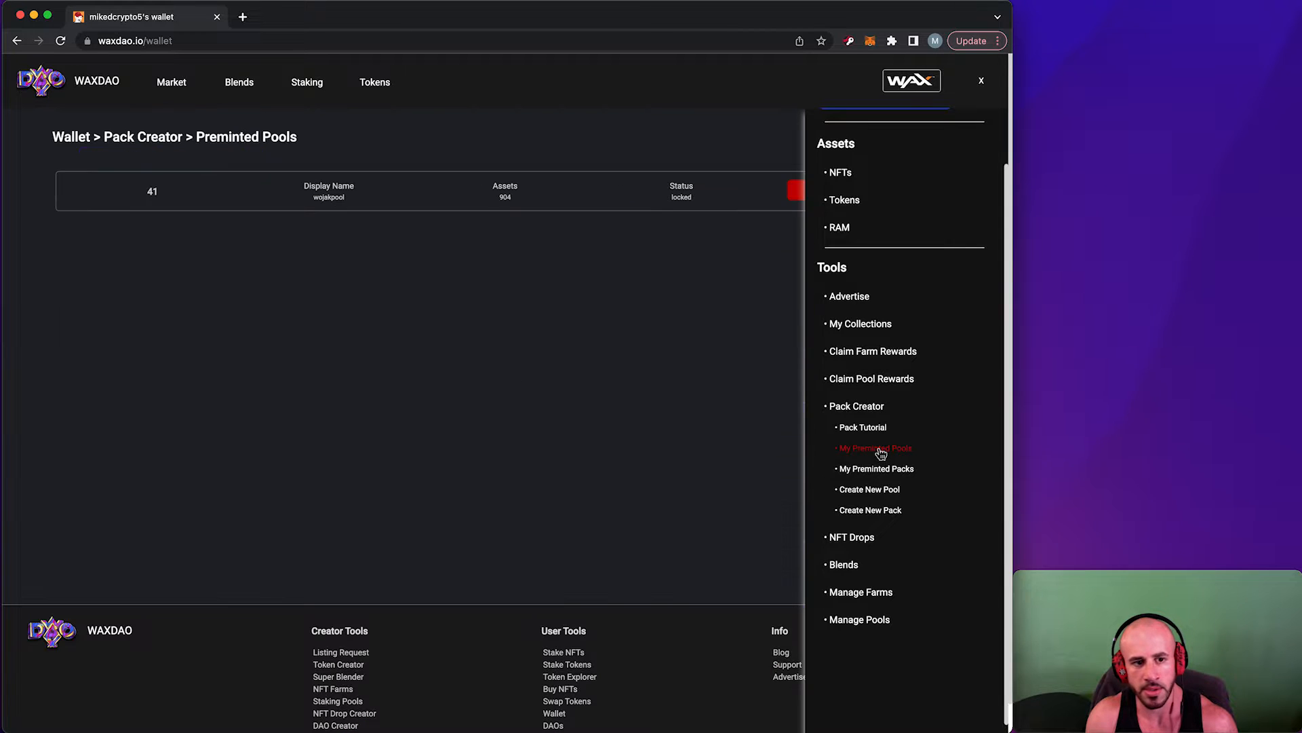
click(877, 494)
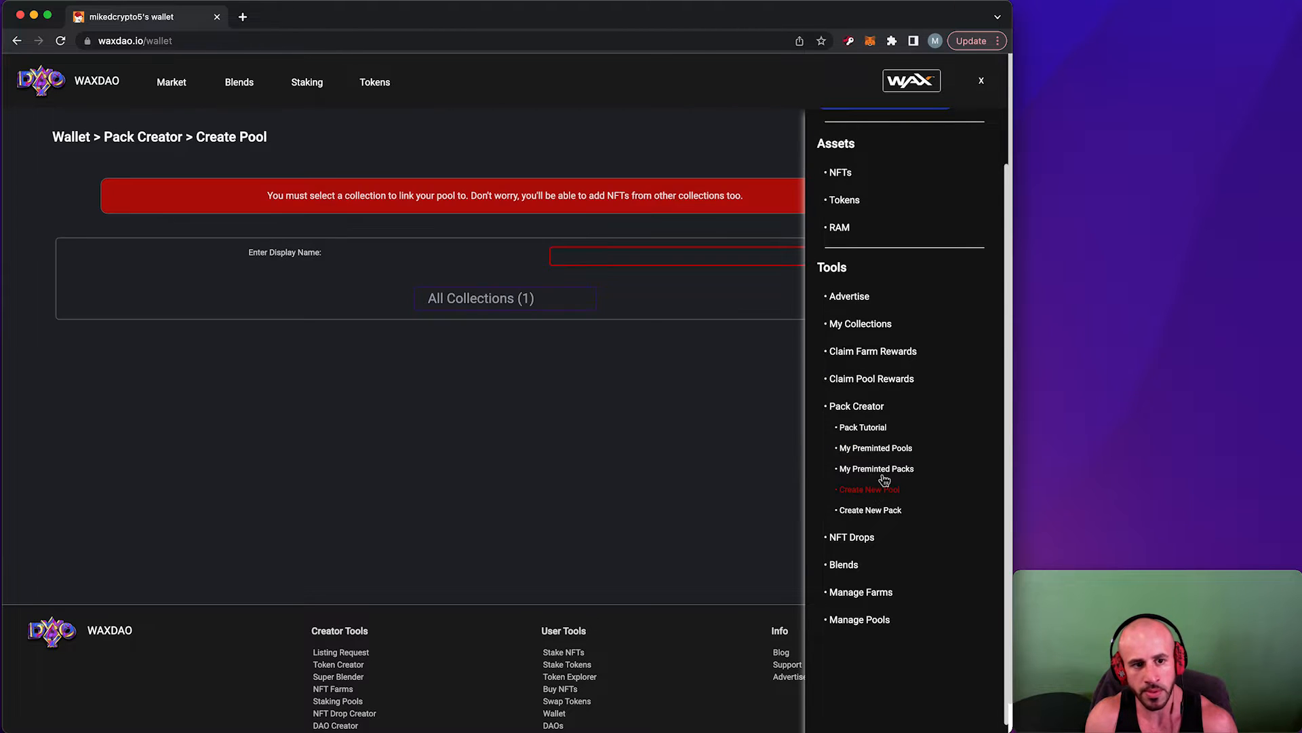
click(983, 84)
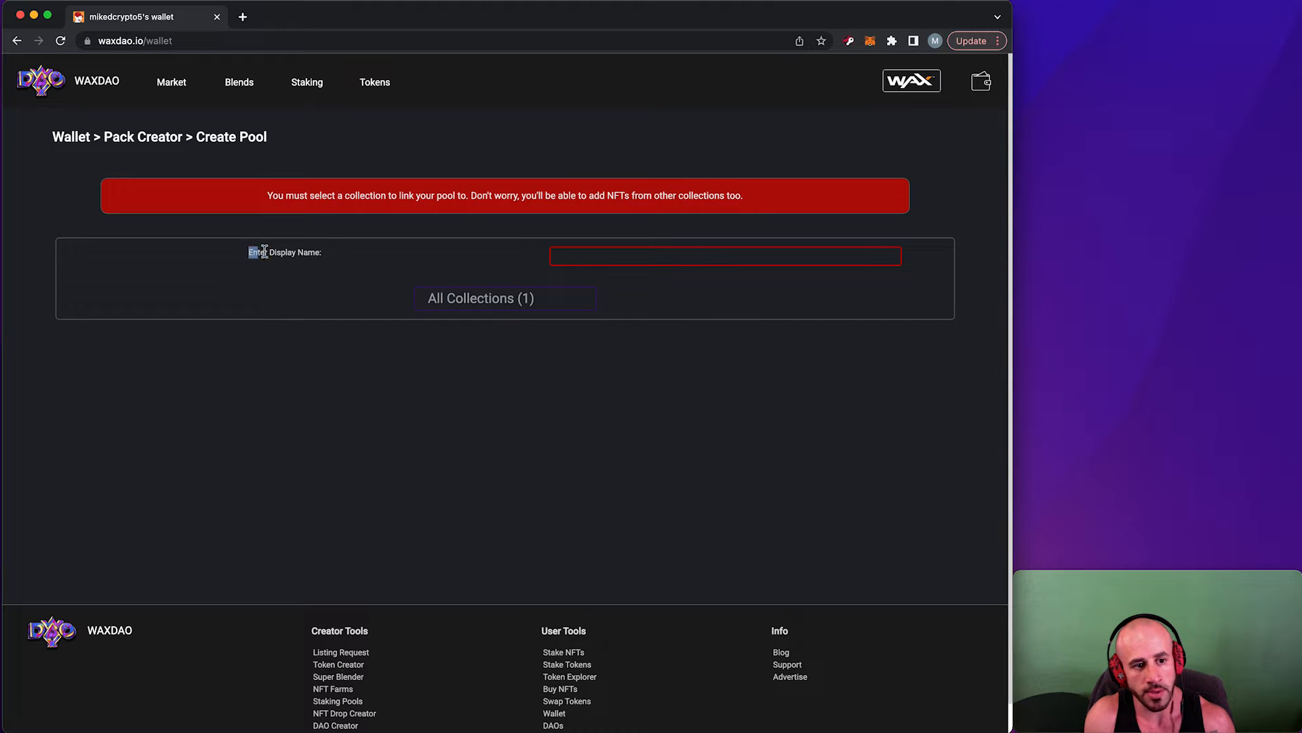
Create a pool with the display name preminttest linked to the hoodpunknfts collection.
drag(249, 252, 363, 259)
click(563, 256)
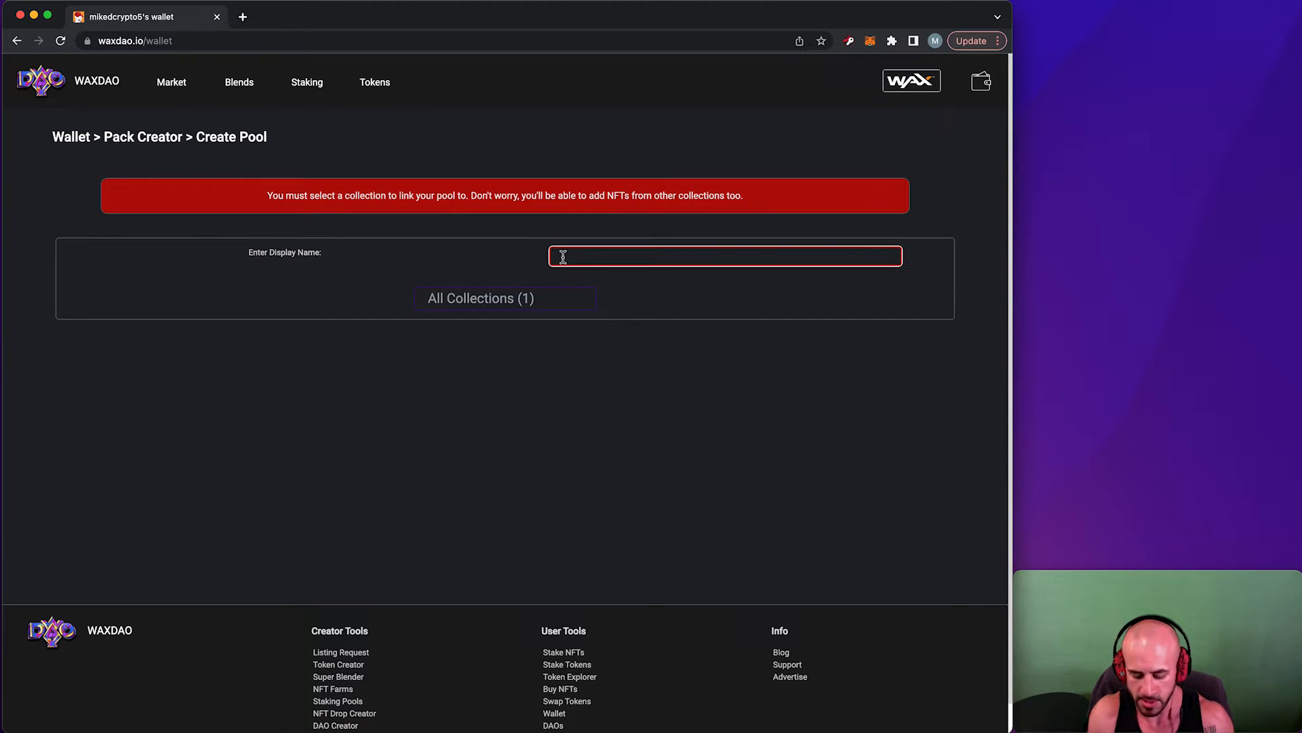
text(premintte)
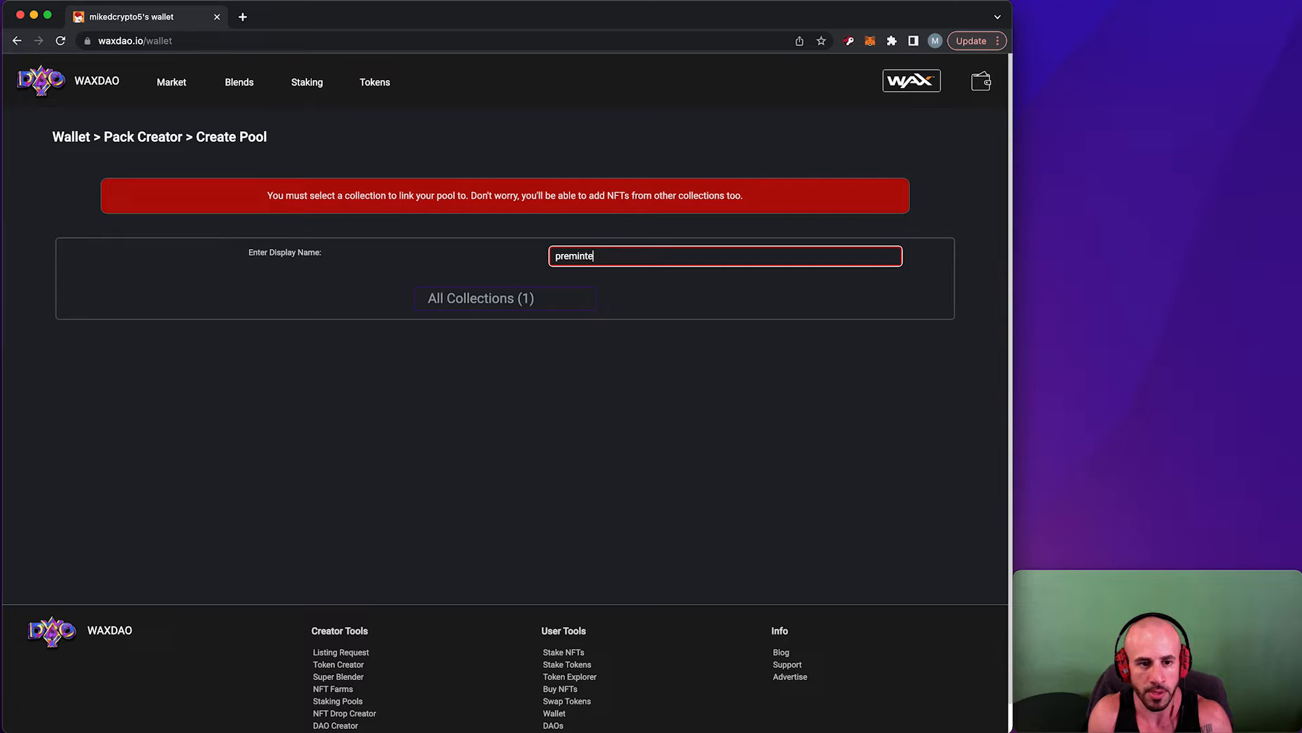
text(st)
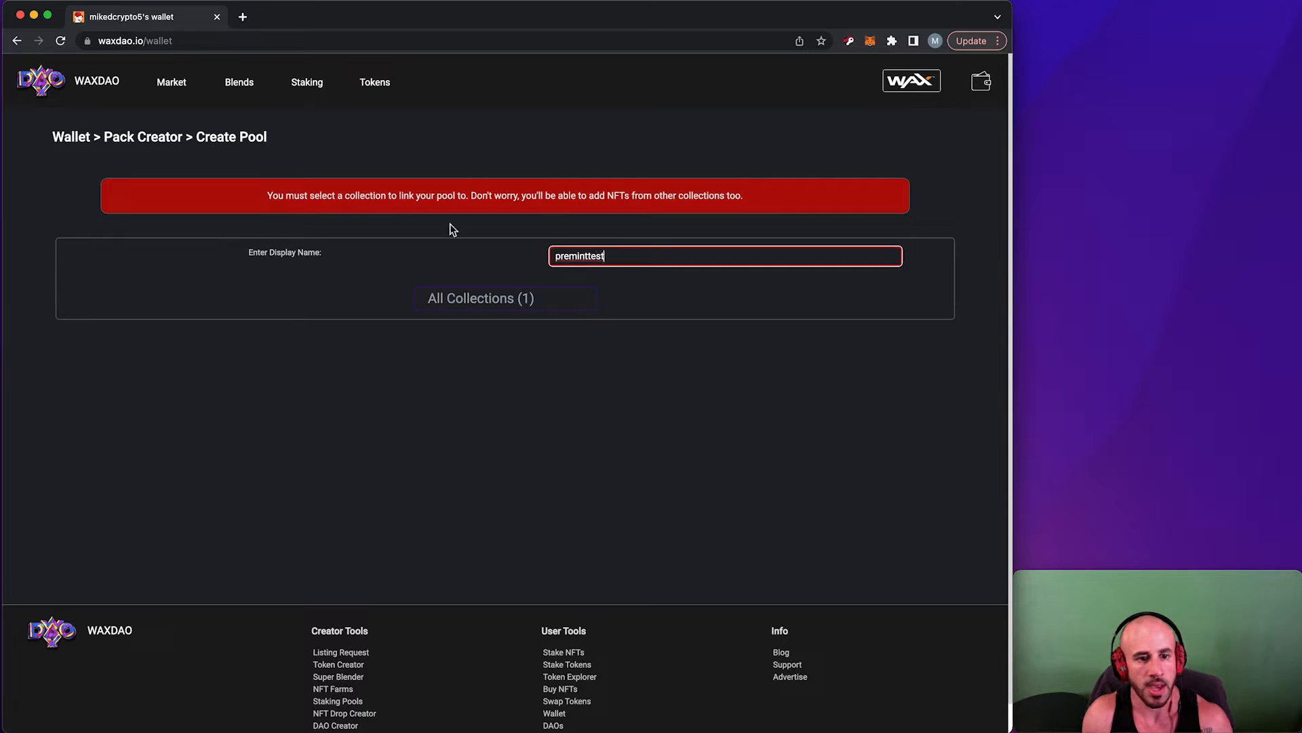
click(458, 300)
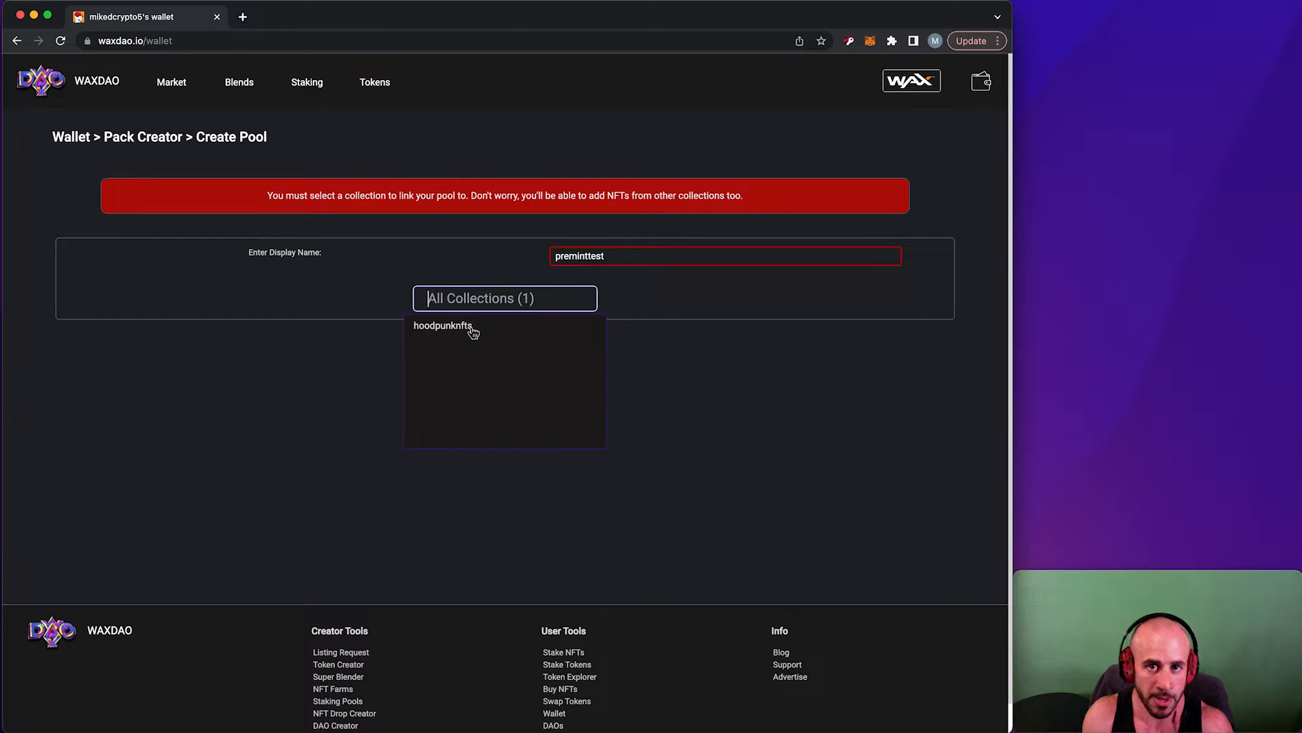
click(463, 329)
click(464, 329)
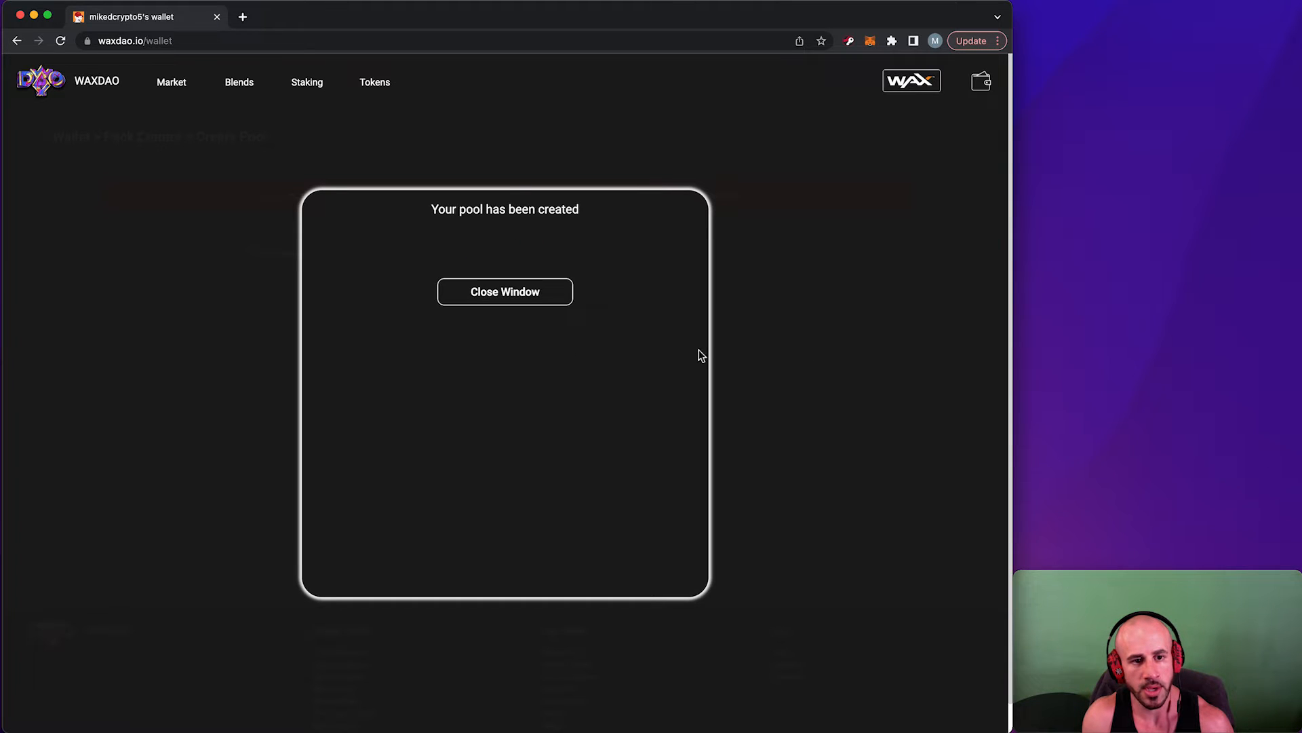
click(522, 301)
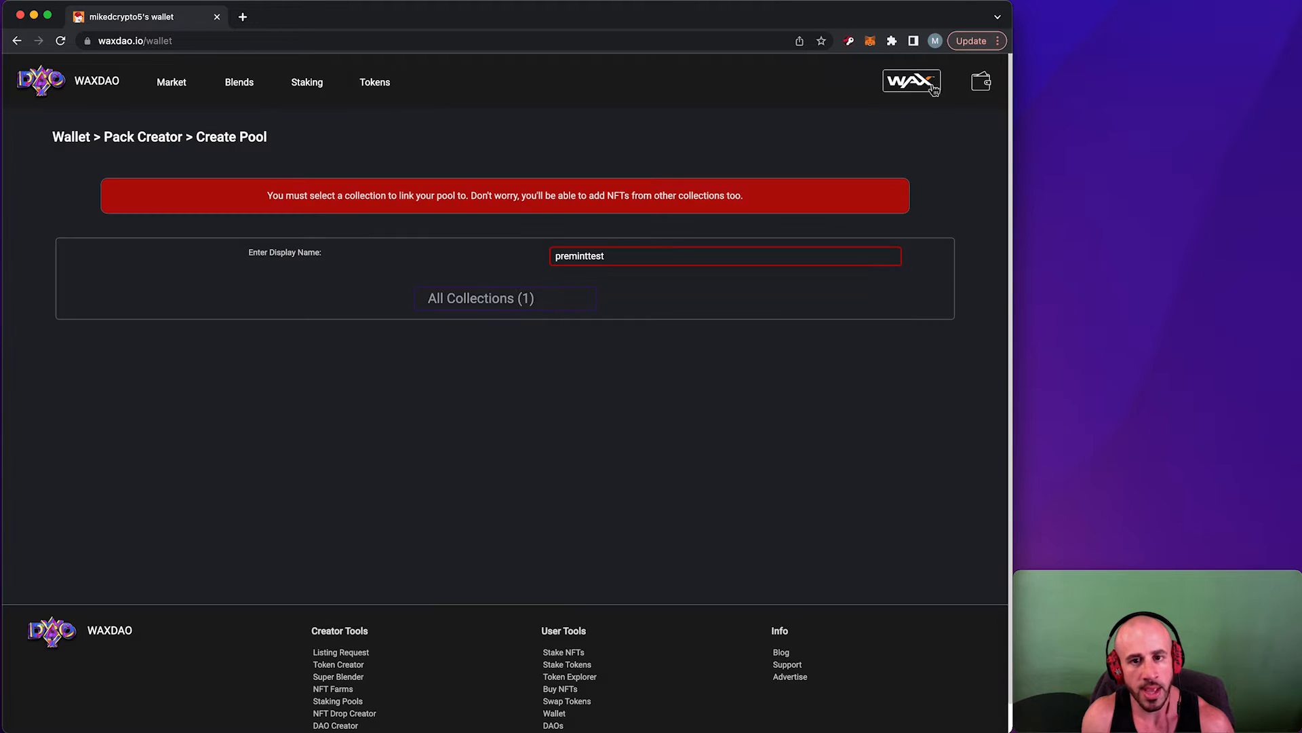
Open the management page of the preminttest pool and read the tip about collection RAM.
click(982, 84)
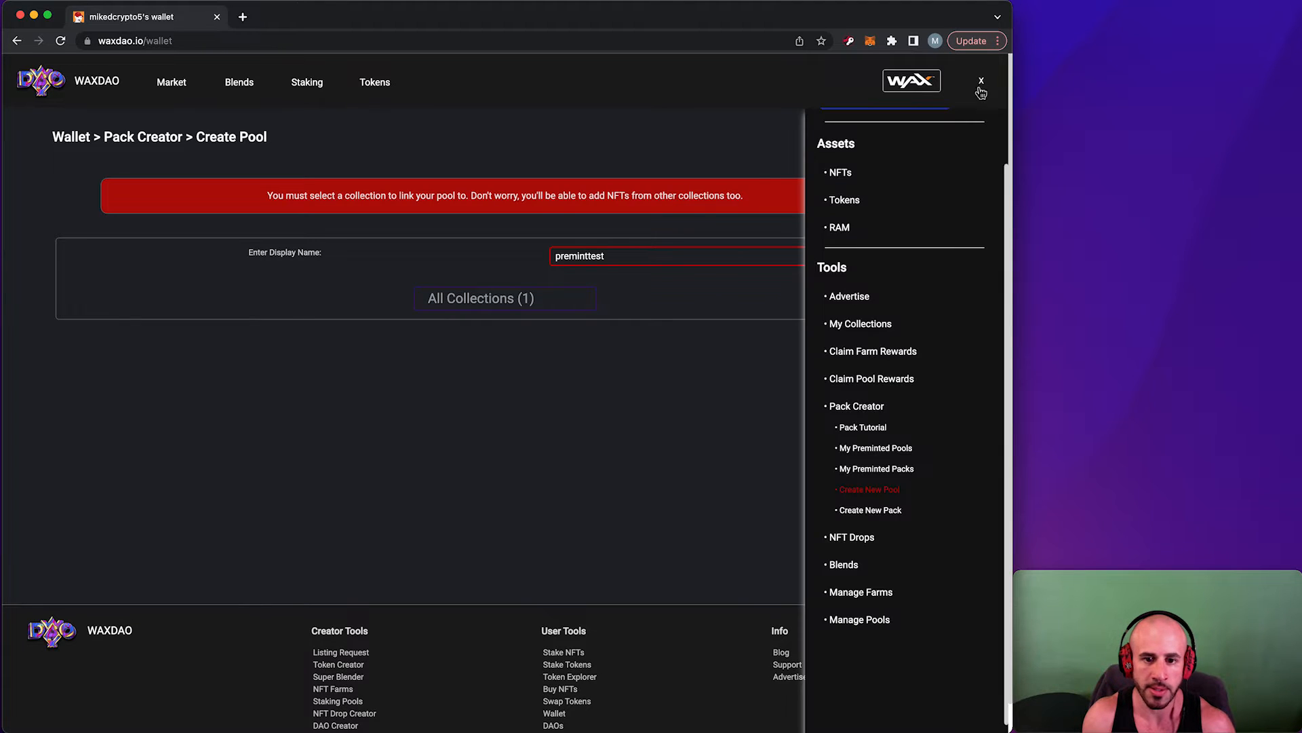
click(895, 453)
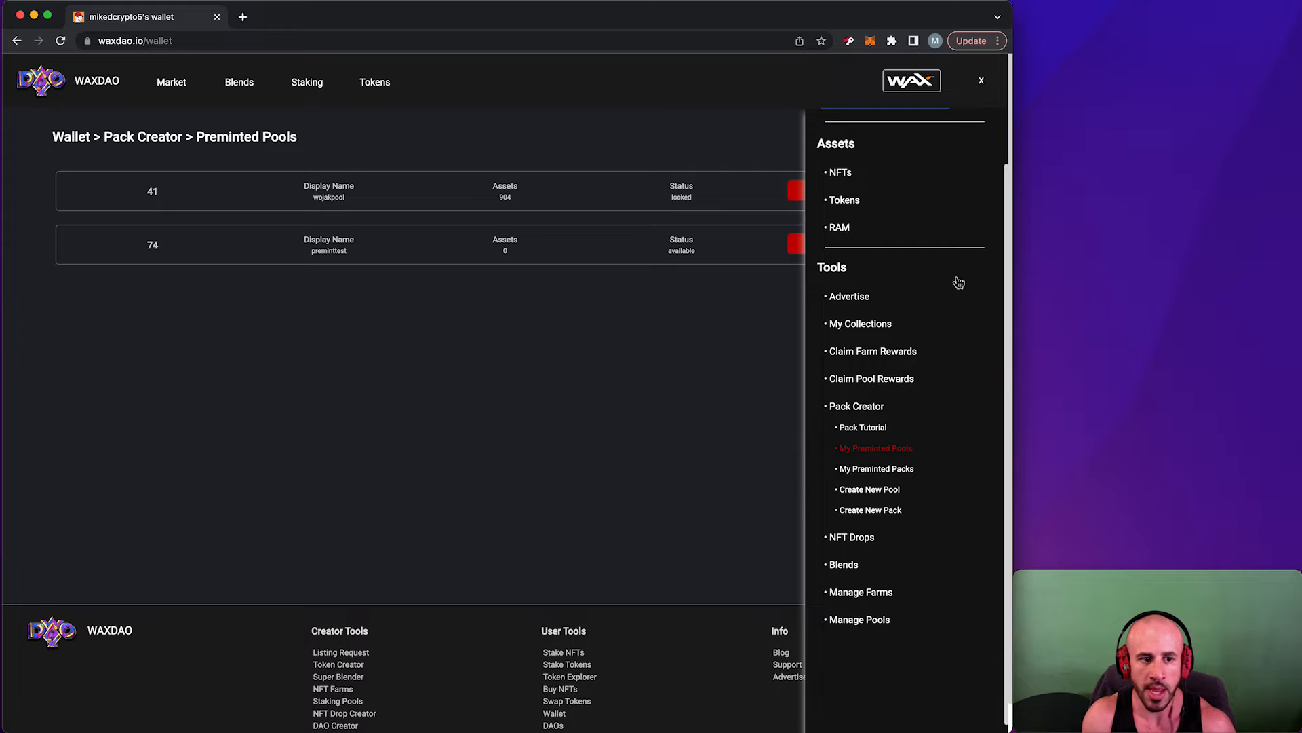
click(983, 88)
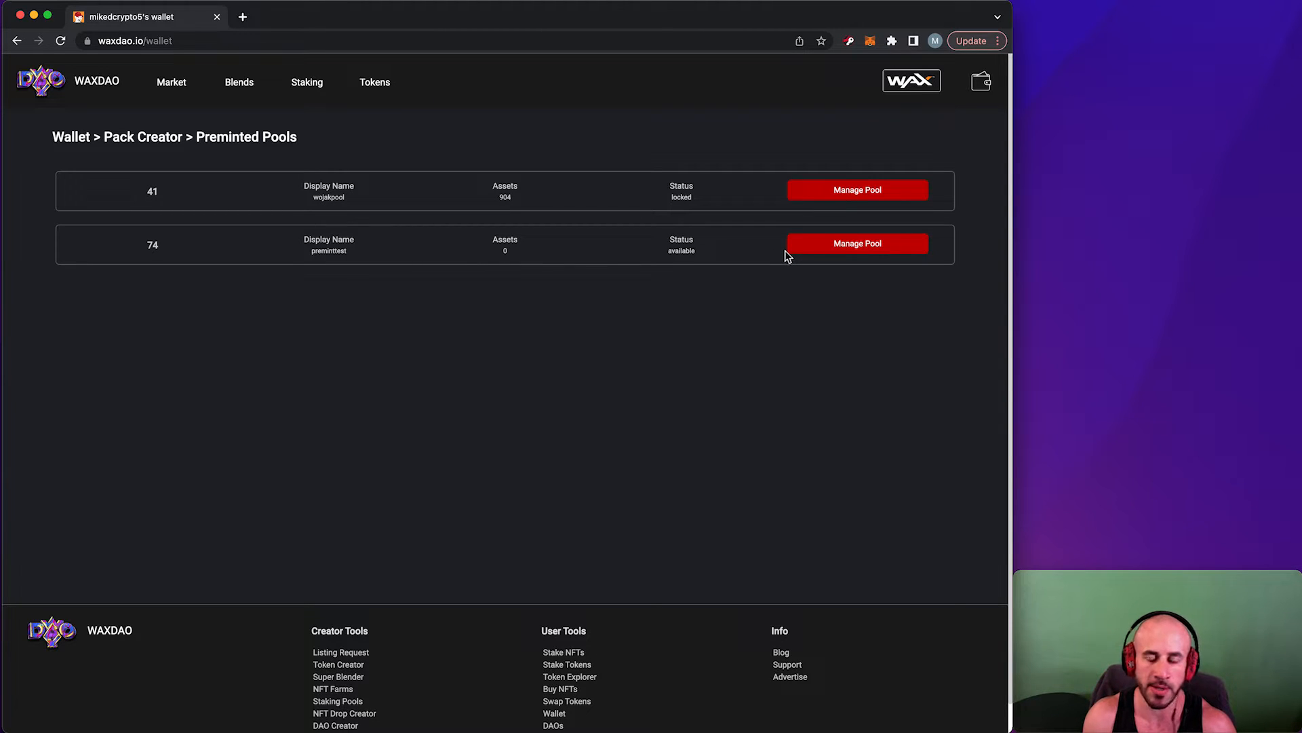
click(860, 245)
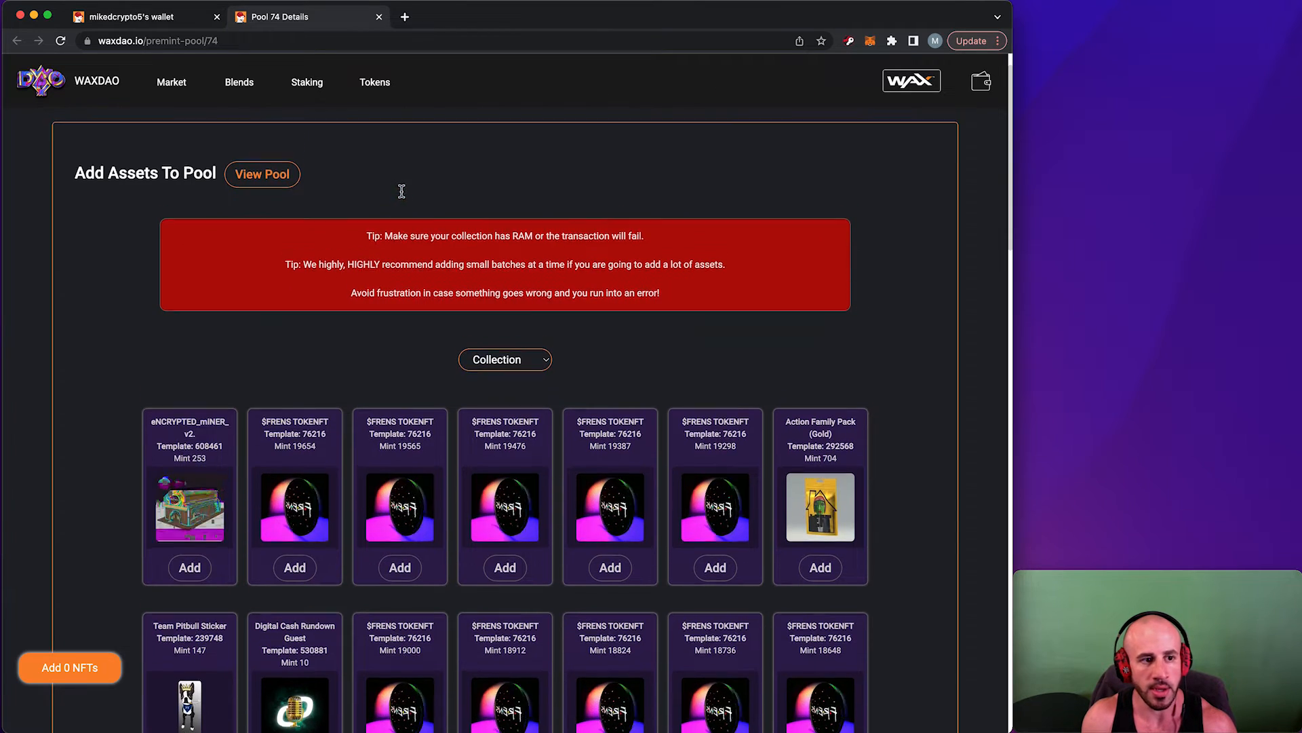
drag(380, 237, 664, 238)
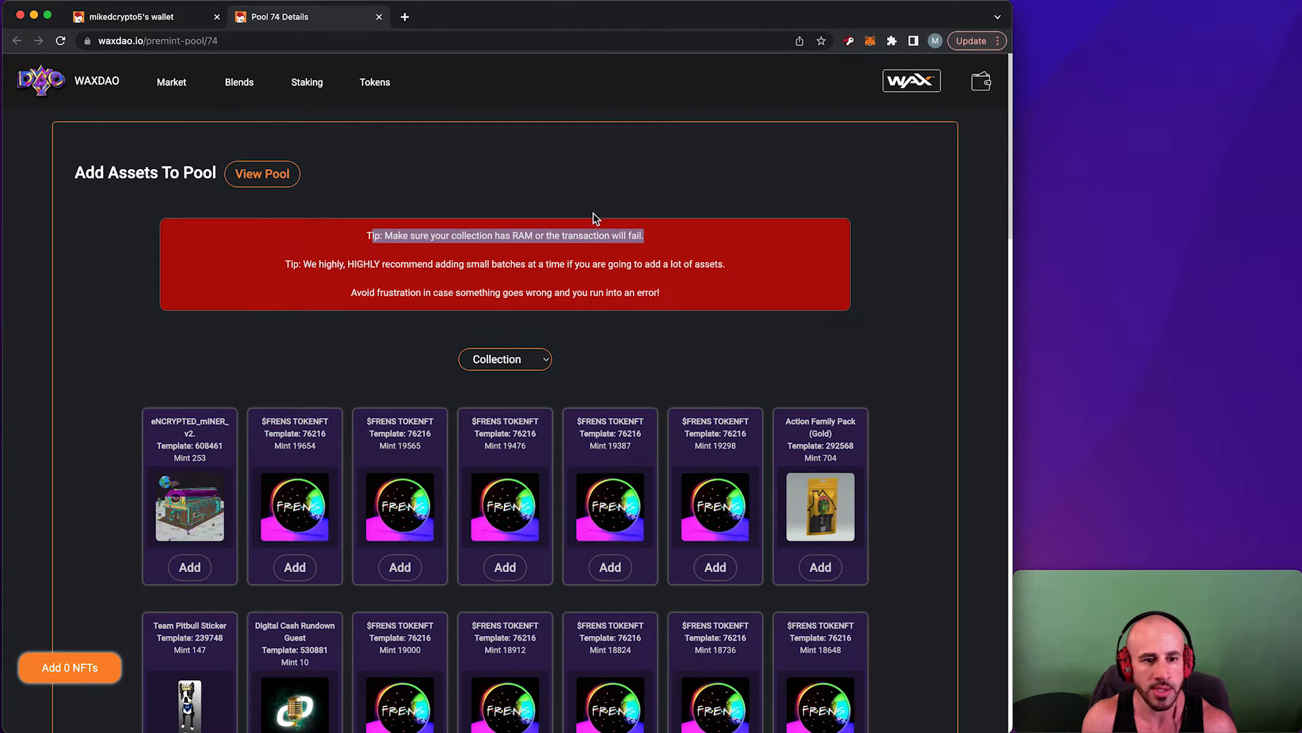
Return to the wallet and check the RAM balance in the hoodpunknfts collection's details.
click(162, 19)
click(987, 85)
scroll(926, 241, up, 2)
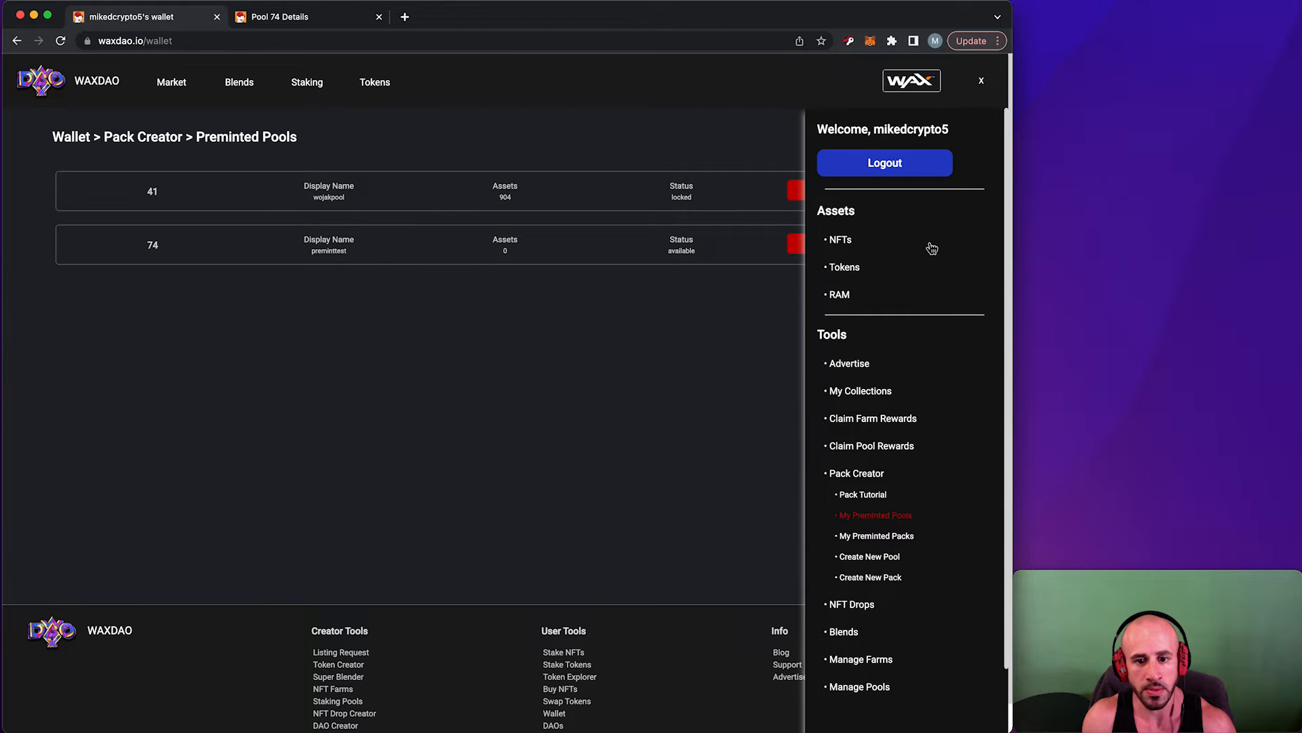
click(848, 296)
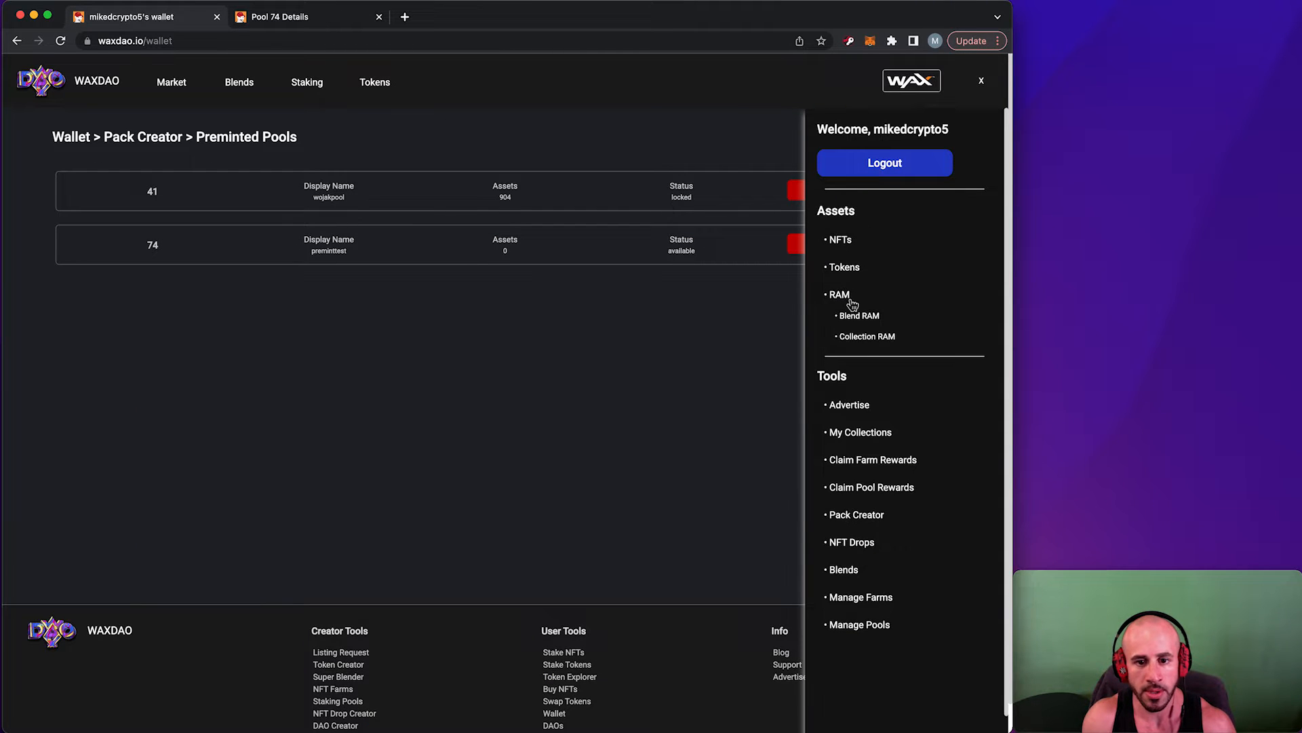
click(860, 432)
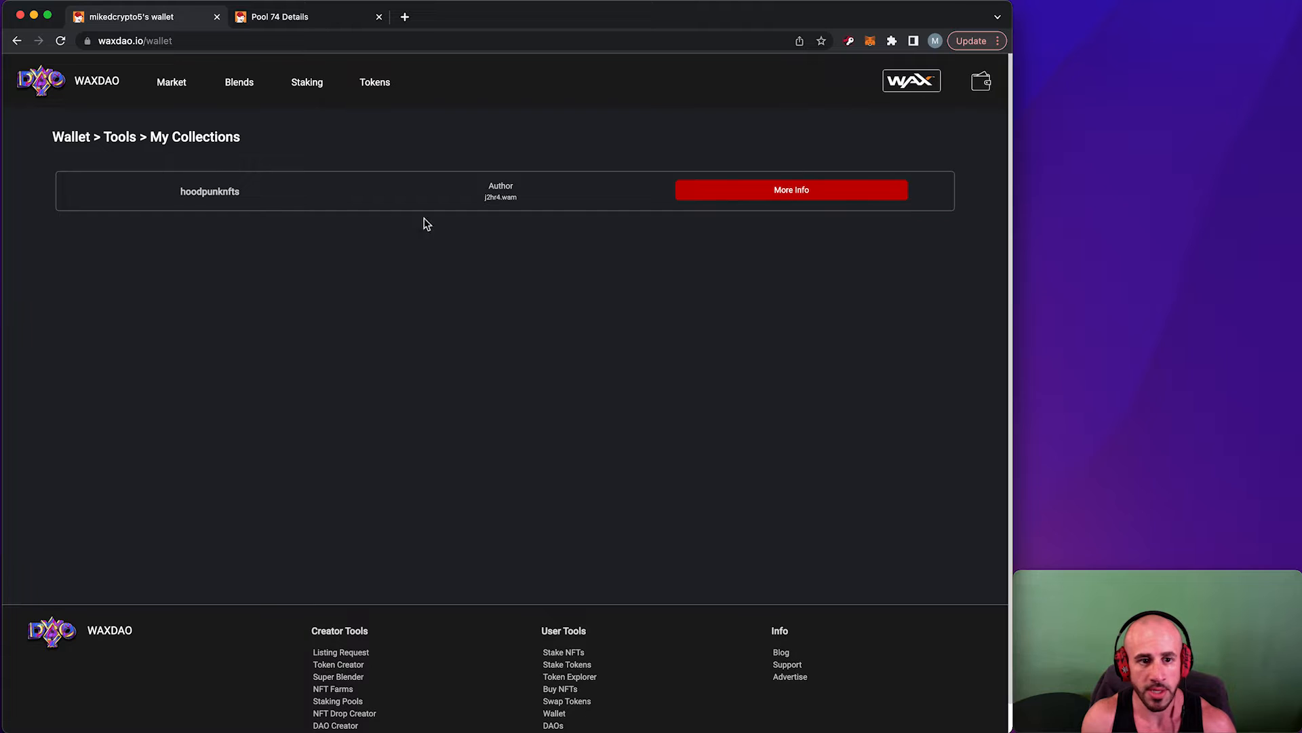
click(716, 200)
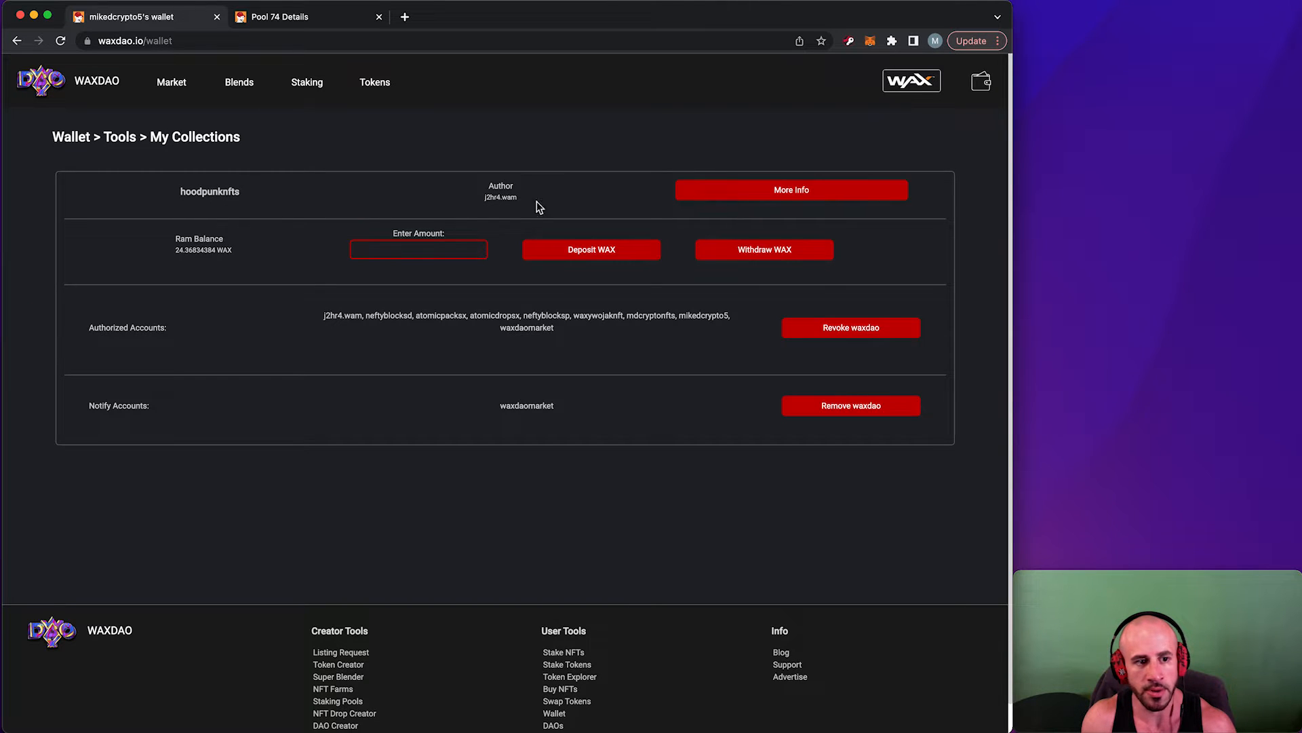
mouse_move(239, 268)
mouse_down()
mouse_move(169, 254)
mouse_move(254, 256)
mouse_up()
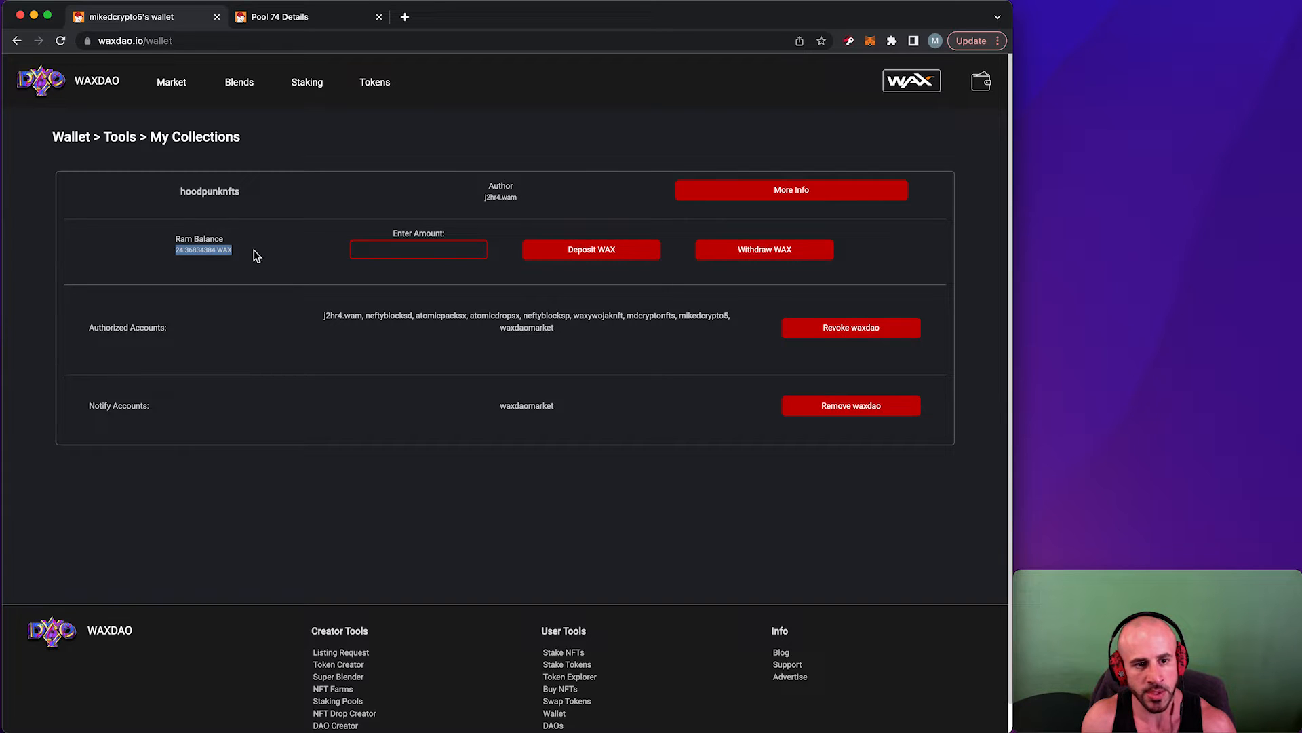
Request a 2.4 WAX RAM deposit for the hoodpunknfts collection, and cancel the signing request.
click(401, 249)
text(2.4)
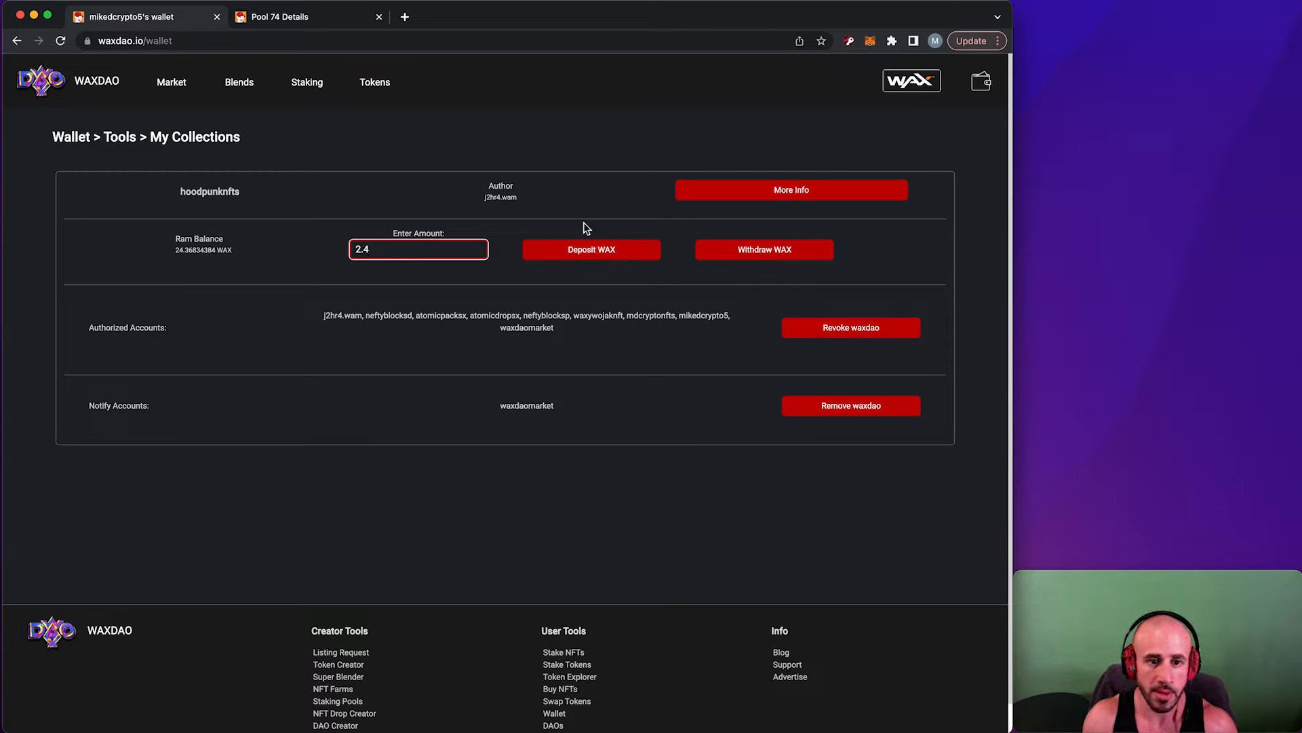
click(602, 256)
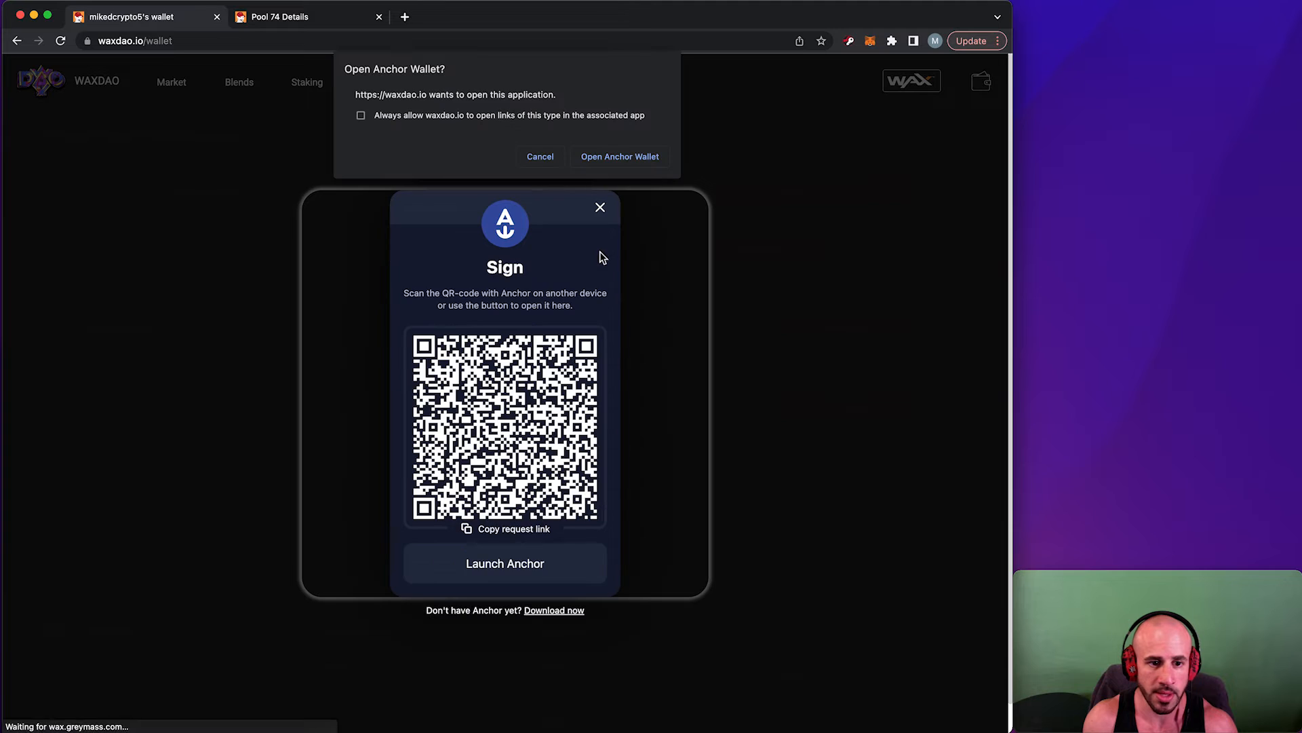
click(533, 158)
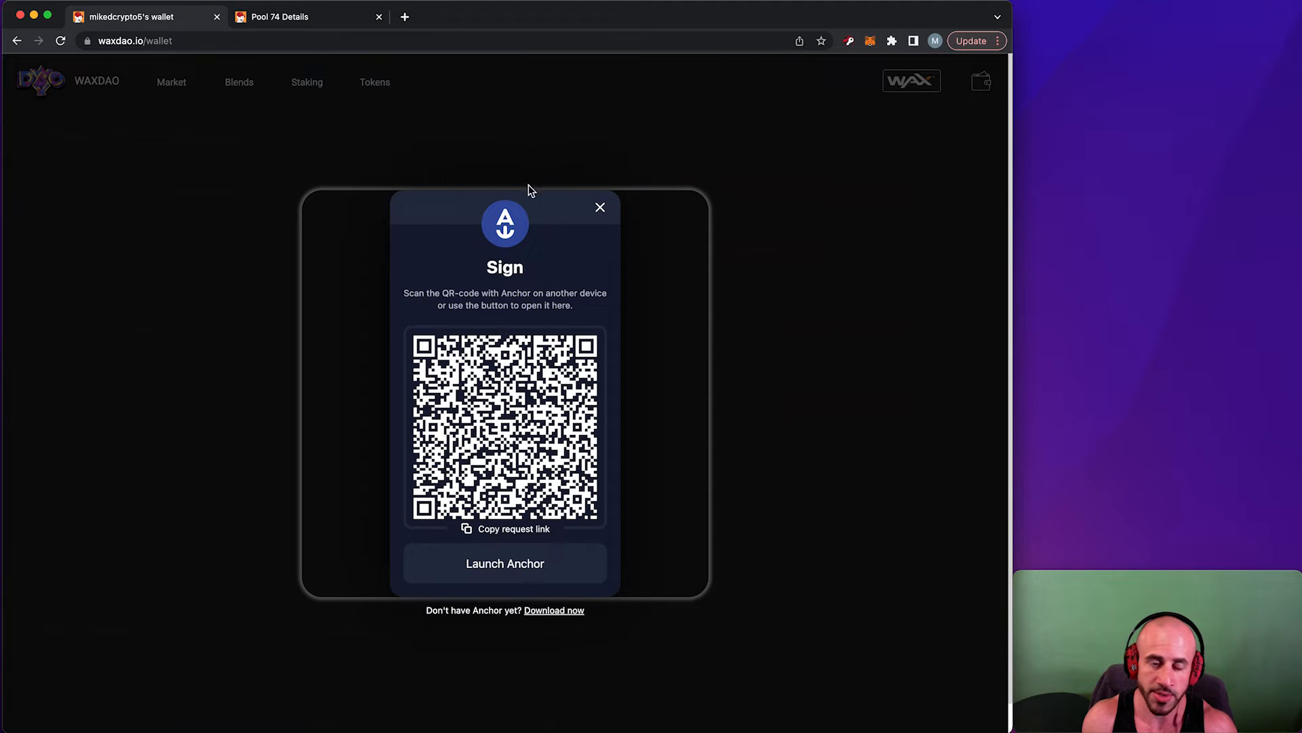
click(601, 207)
click(524, 293)
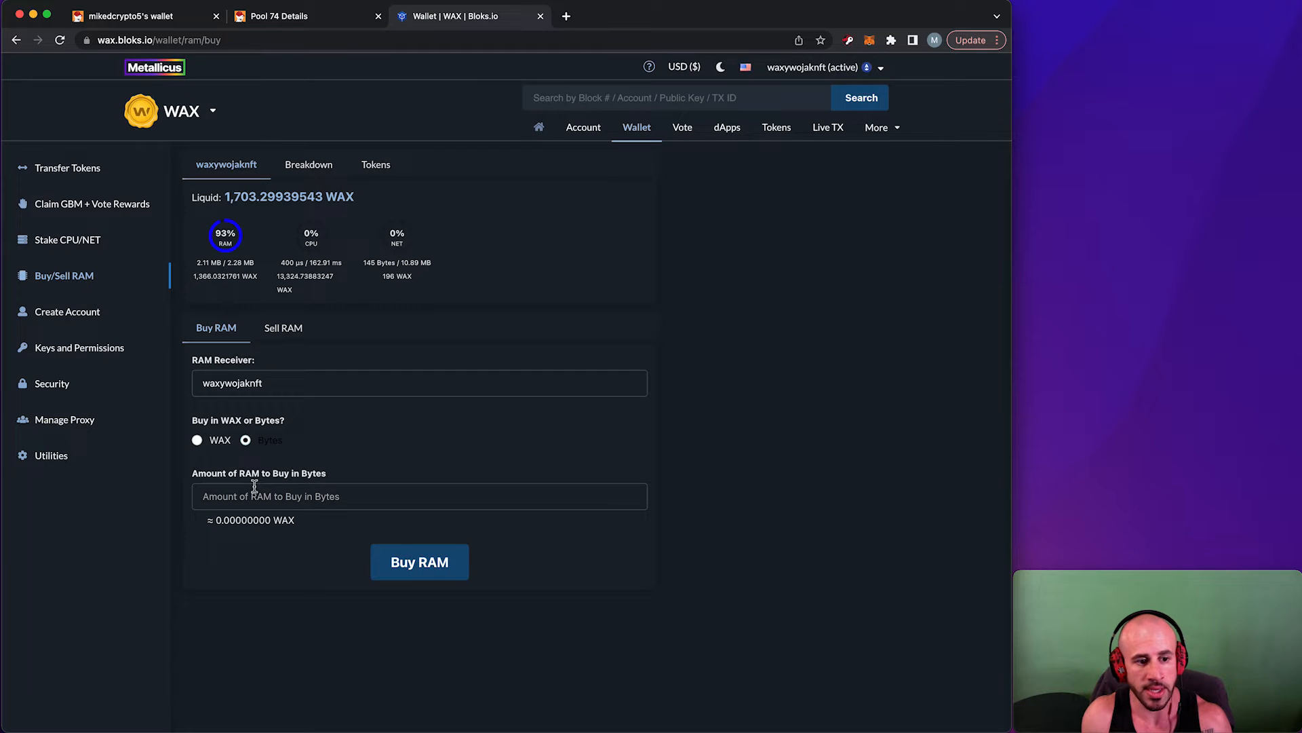
Look up the WAX cost of 8000 bytes of RAM on Bloks.io and close that page.
click(253, 492)
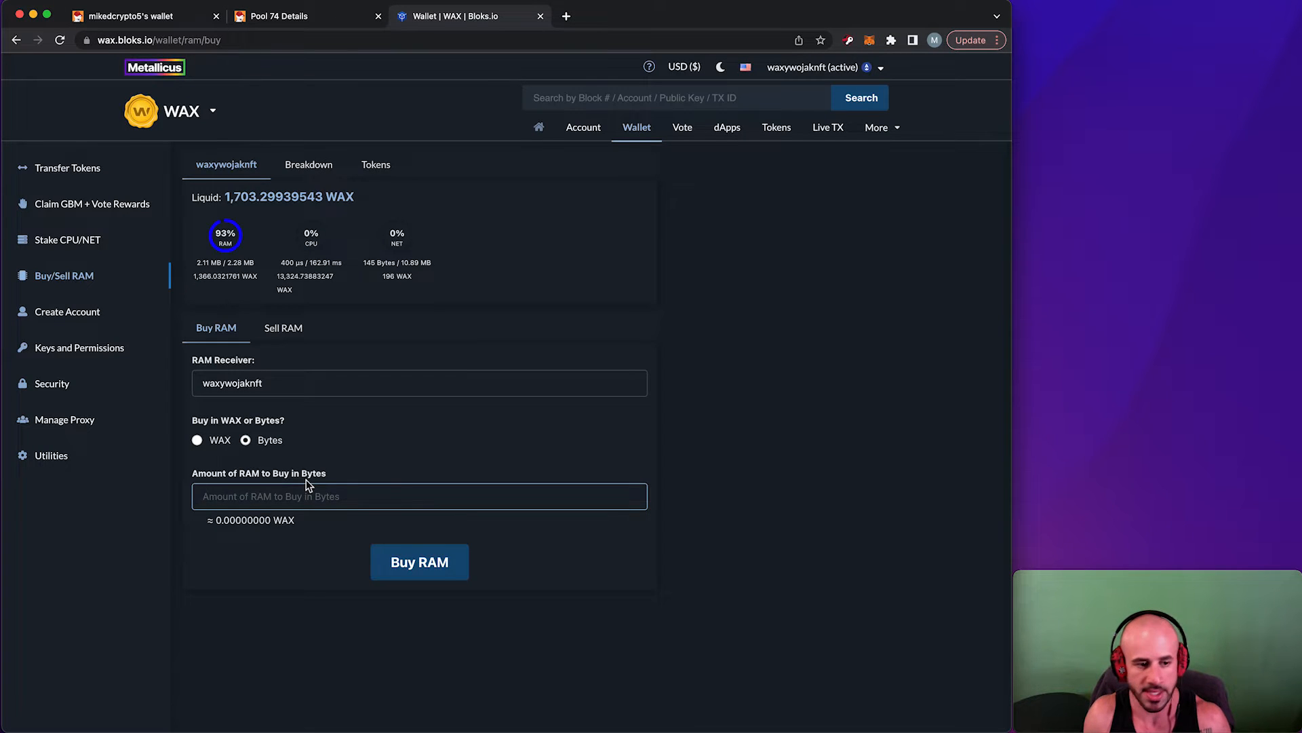
text(8000)
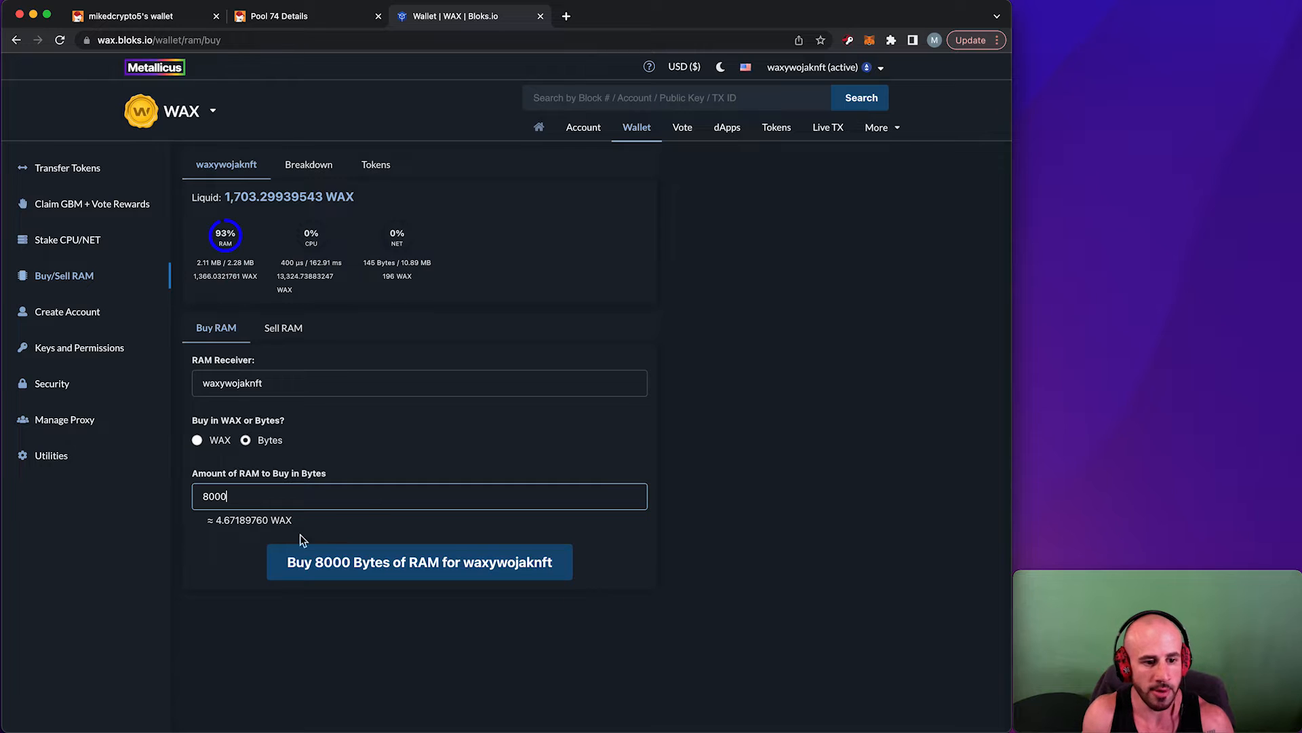
drag(294, 521, 216, 522)
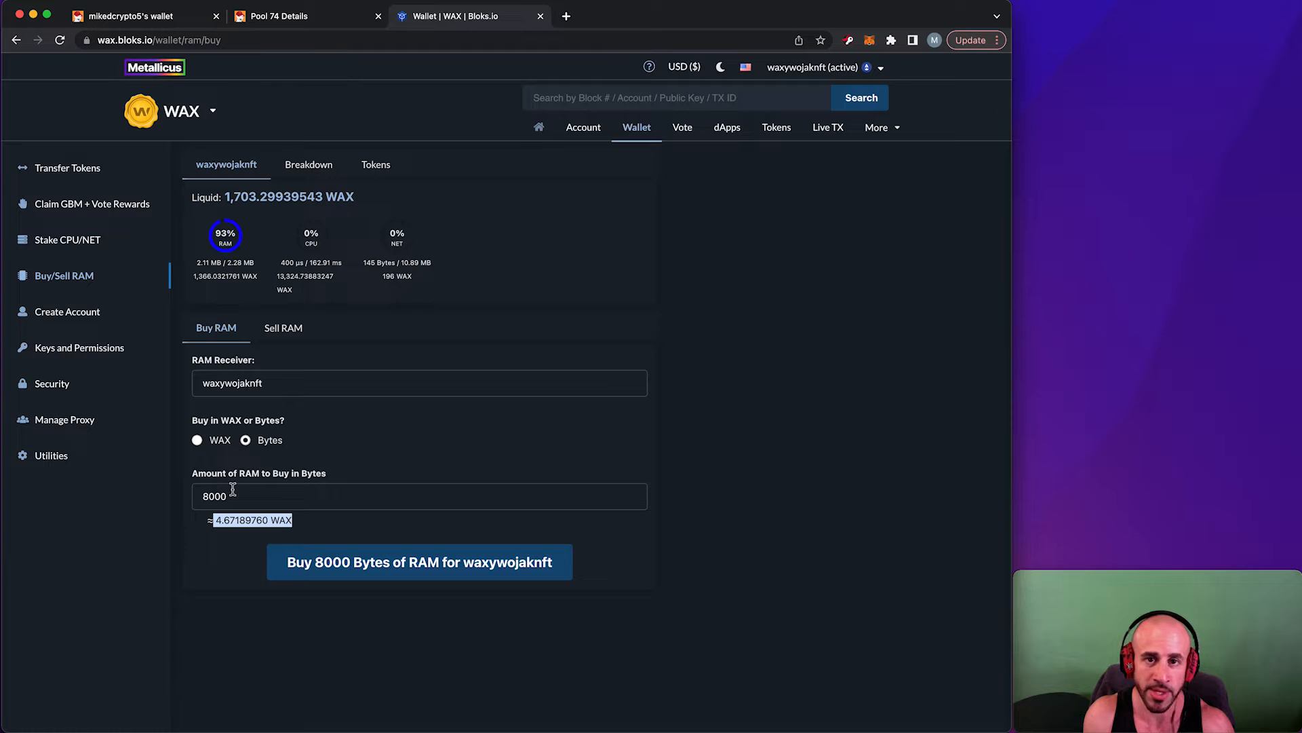
click(209, 519)
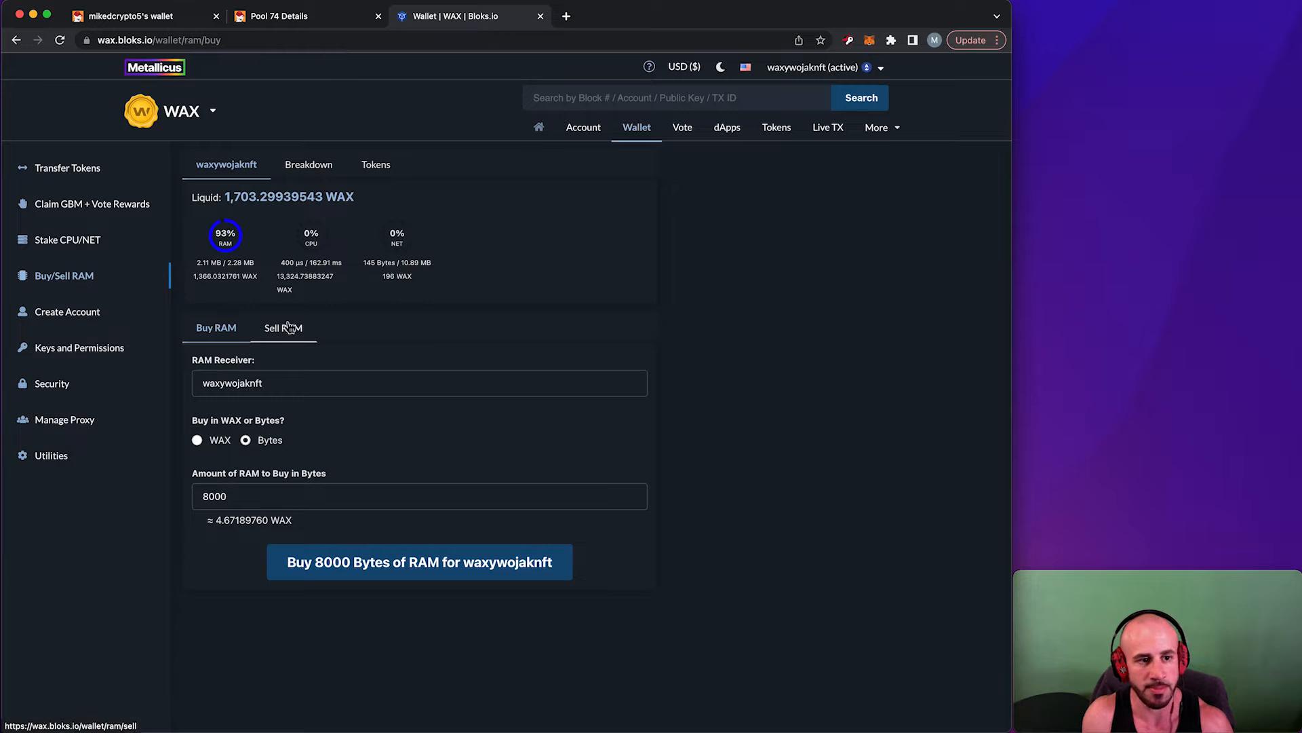
key(super+w)
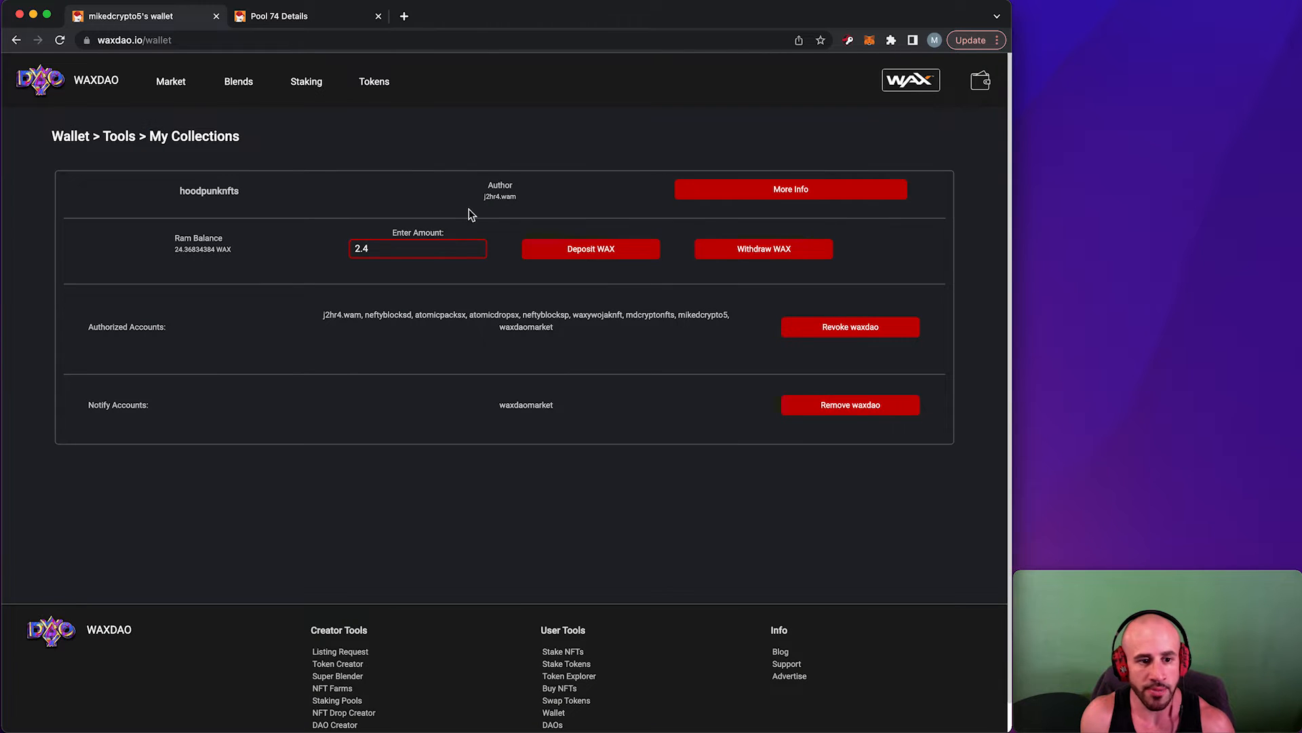
Return to the pool's asset page, filter by the senorlupeoke collection, and select $FRENS TOKENFT mints 19476 and 19387.
click(292, 15)
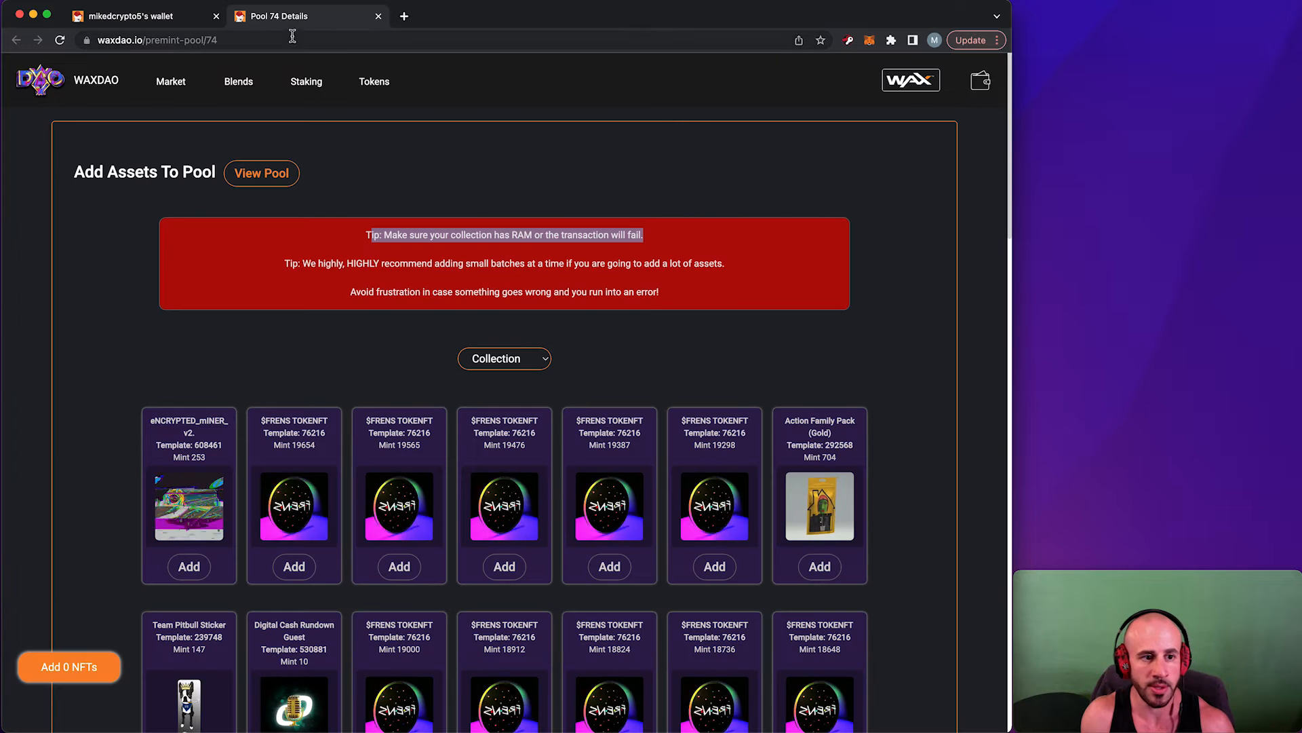
scroll(320, 149, down, 1)
click(544, 300)
click(545, 292)
click(544, 298)
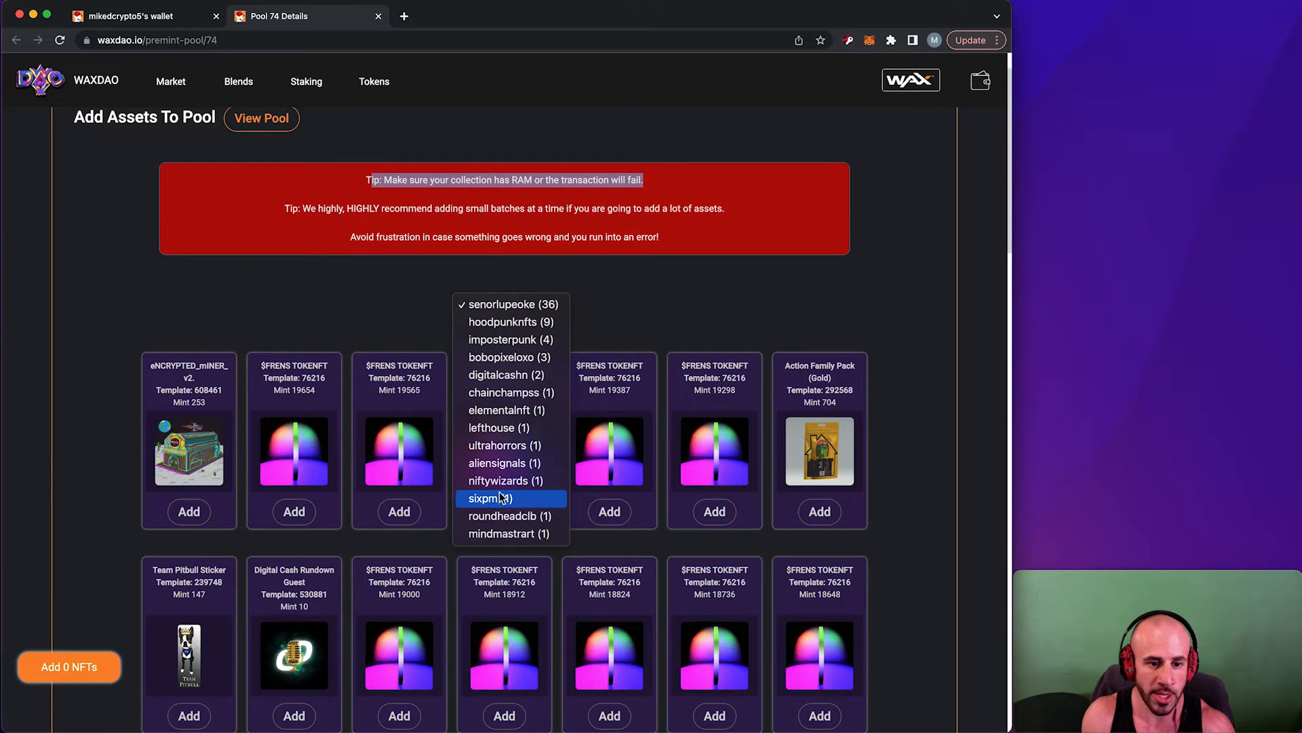
click(542, 307)
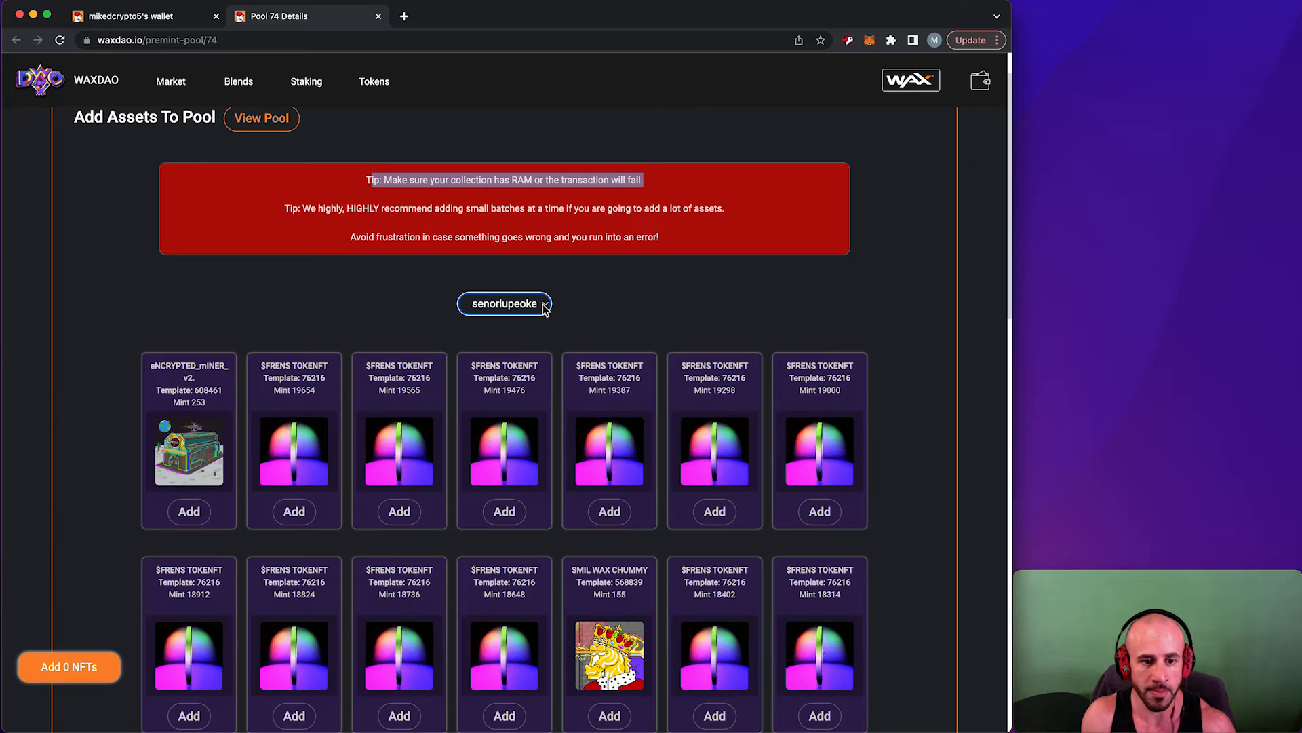
scroll(543, 306, down, 2)
click(504, 424)
click(609, 425)
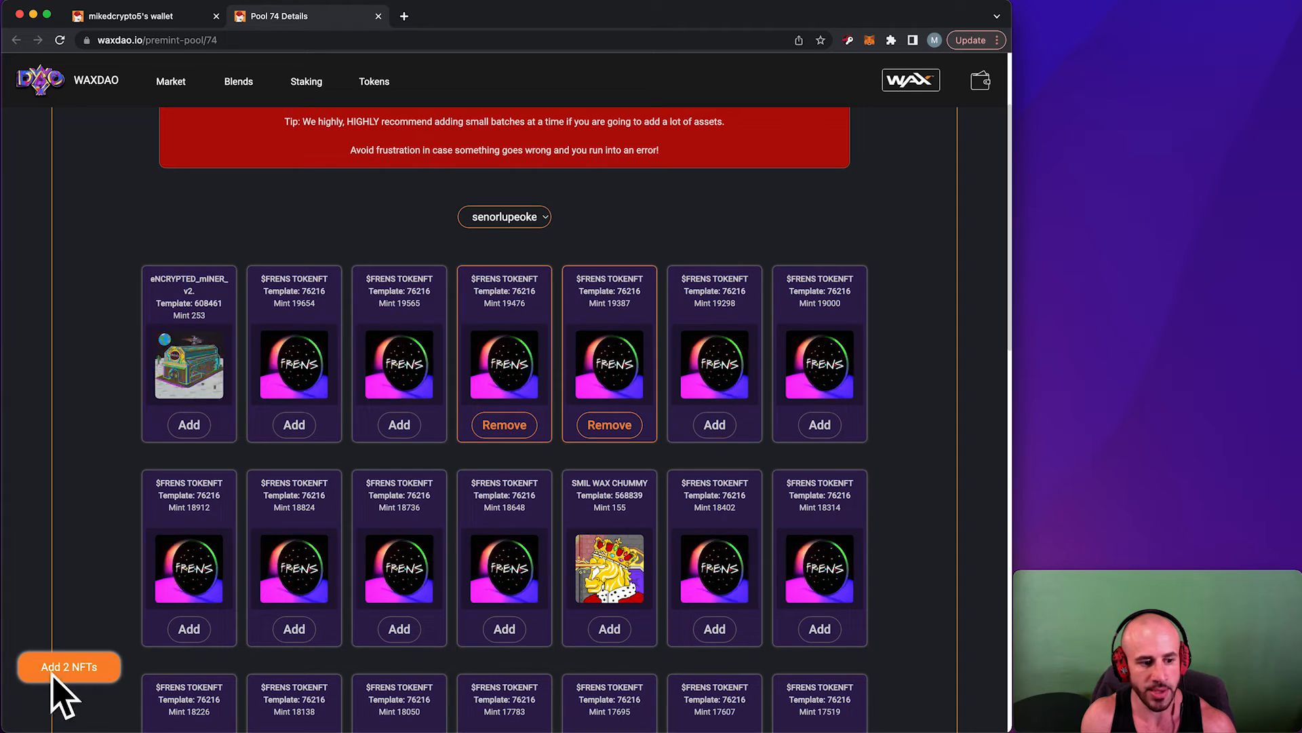
Filter by the hoodpunknfts collection and select Team Pitbull Sticker mints 75 and 74 and Ripped Pack mint 14.
click(536, 218)
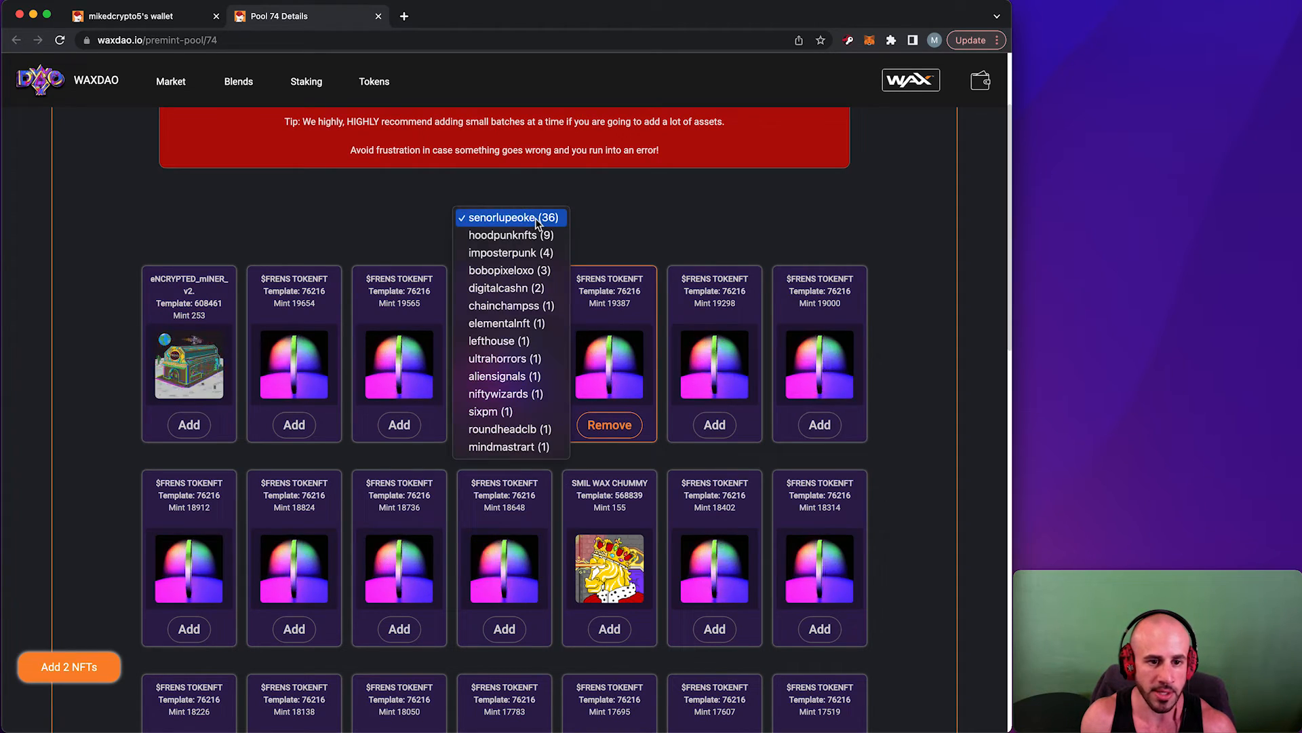
click(537, 237)
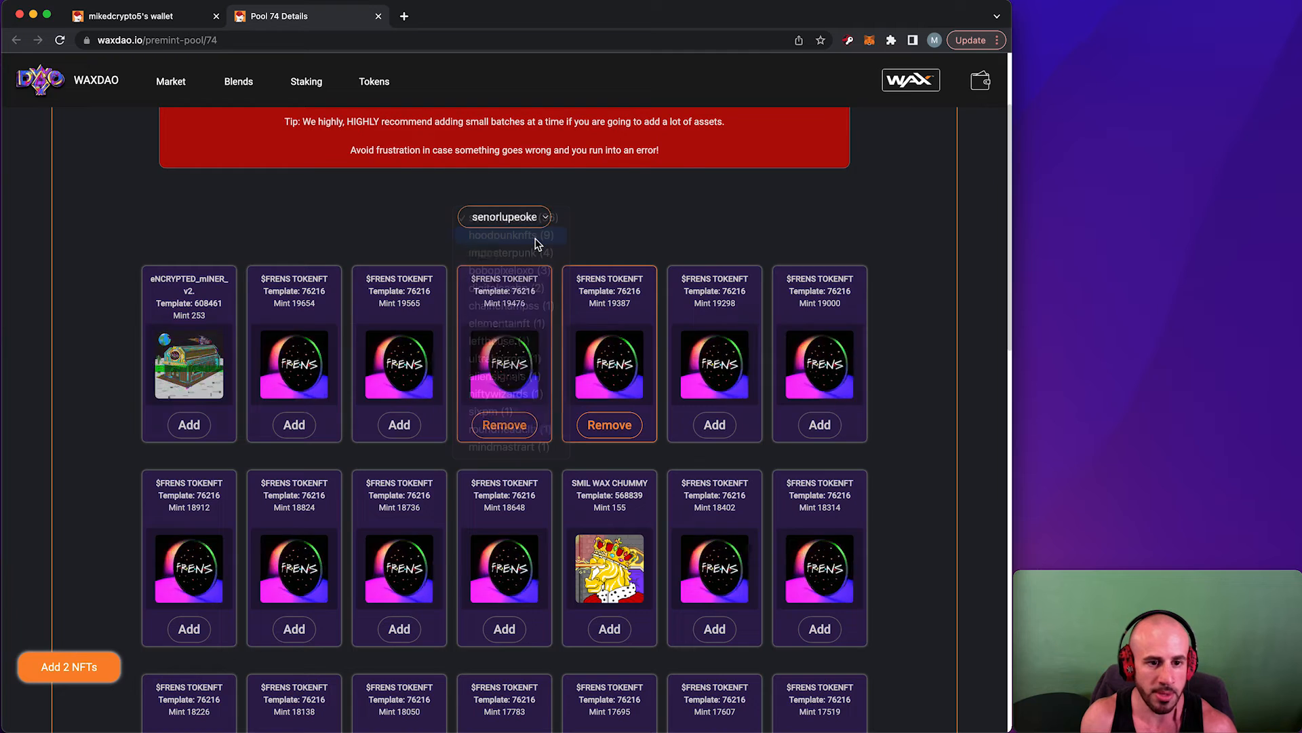
click(399, 425)
click(504, 425)
click(820, 425)
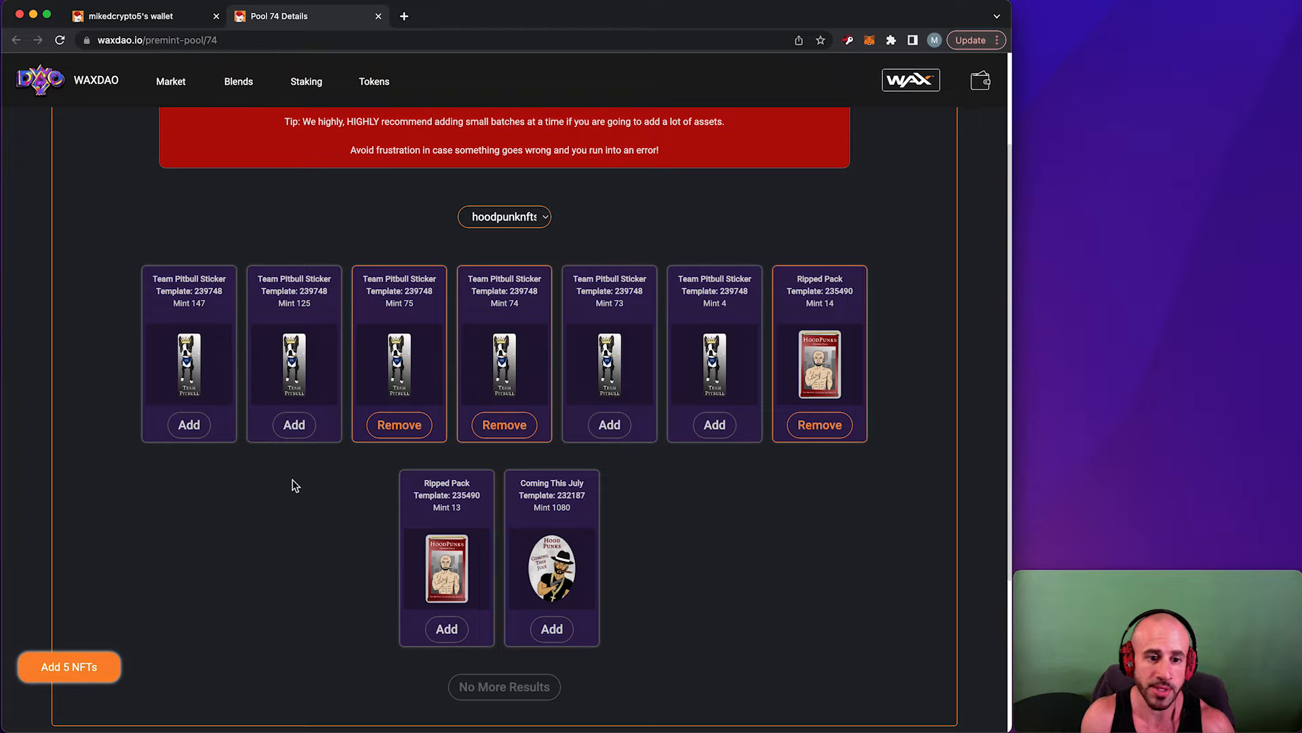
Add the five selected NFTs to the pool and sign the transfer in Anchor Wallet.
click(90, 672)
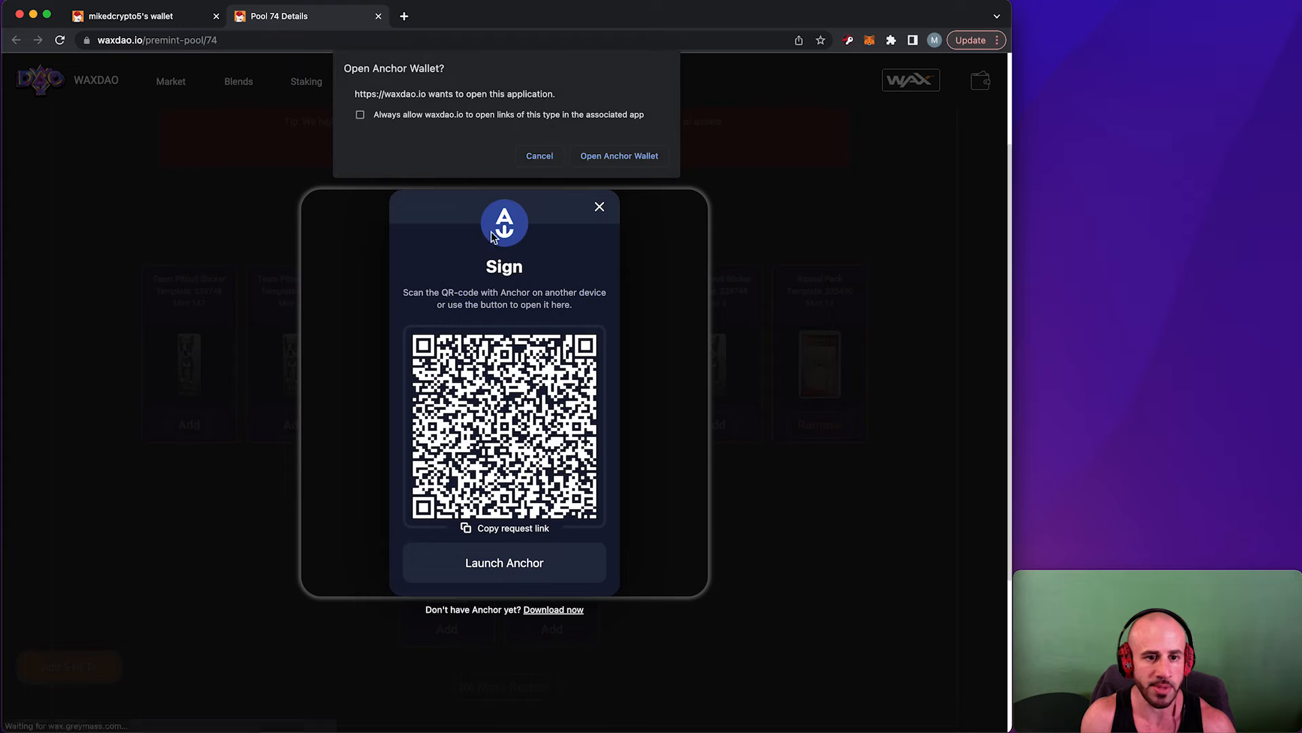
click(597, 165)
scroll(1083, 384, down, 2)
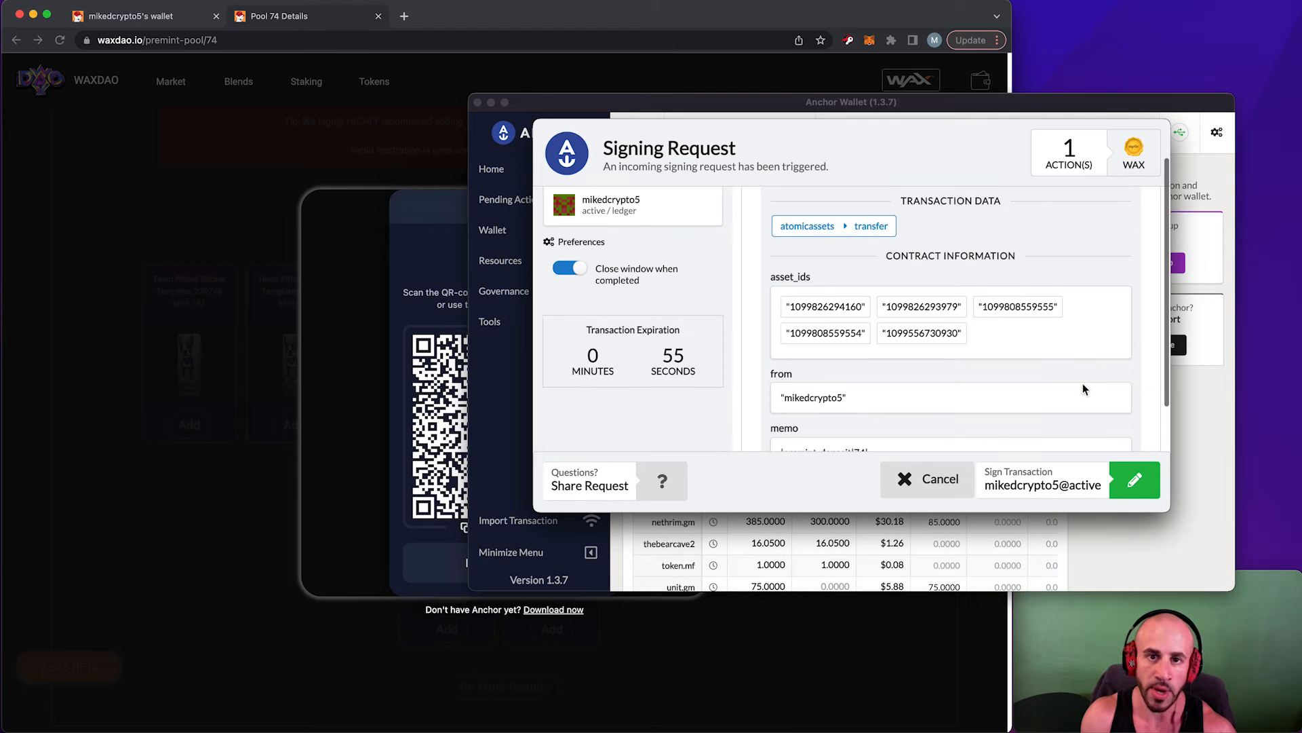
click(1126, 482)
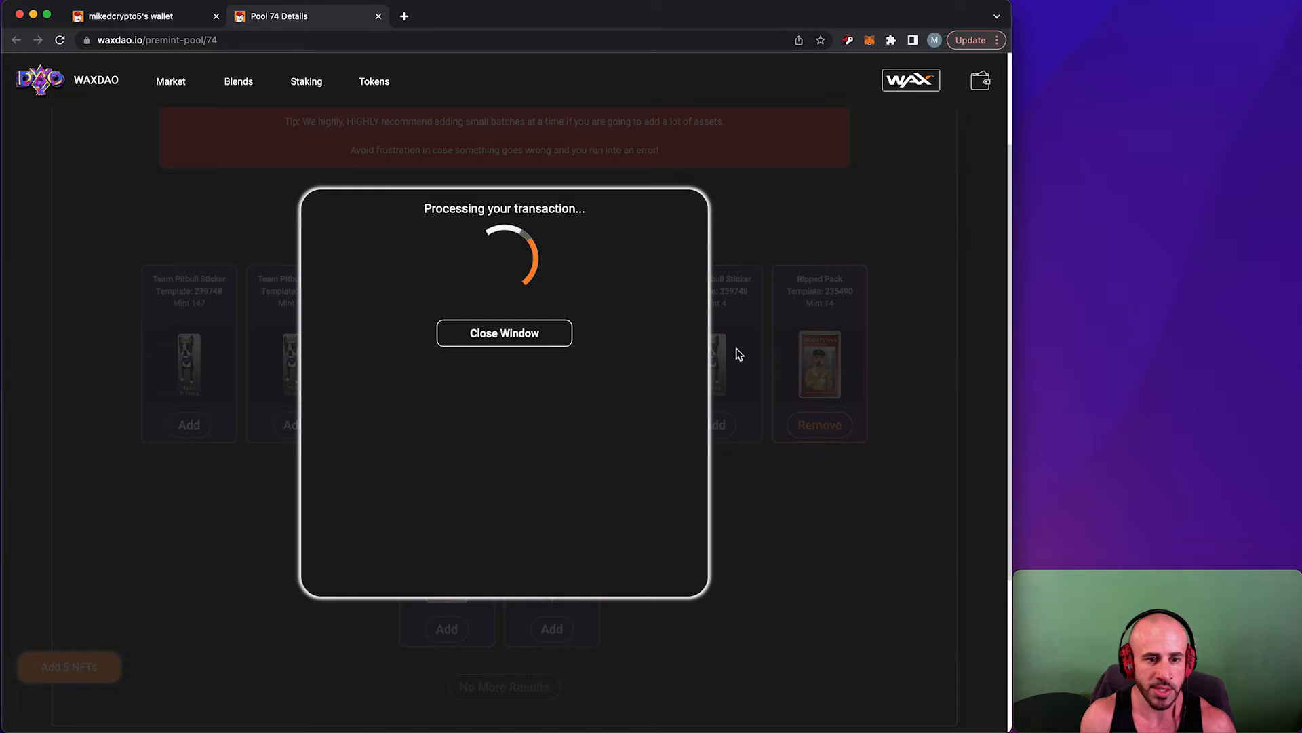
click(526, 262)
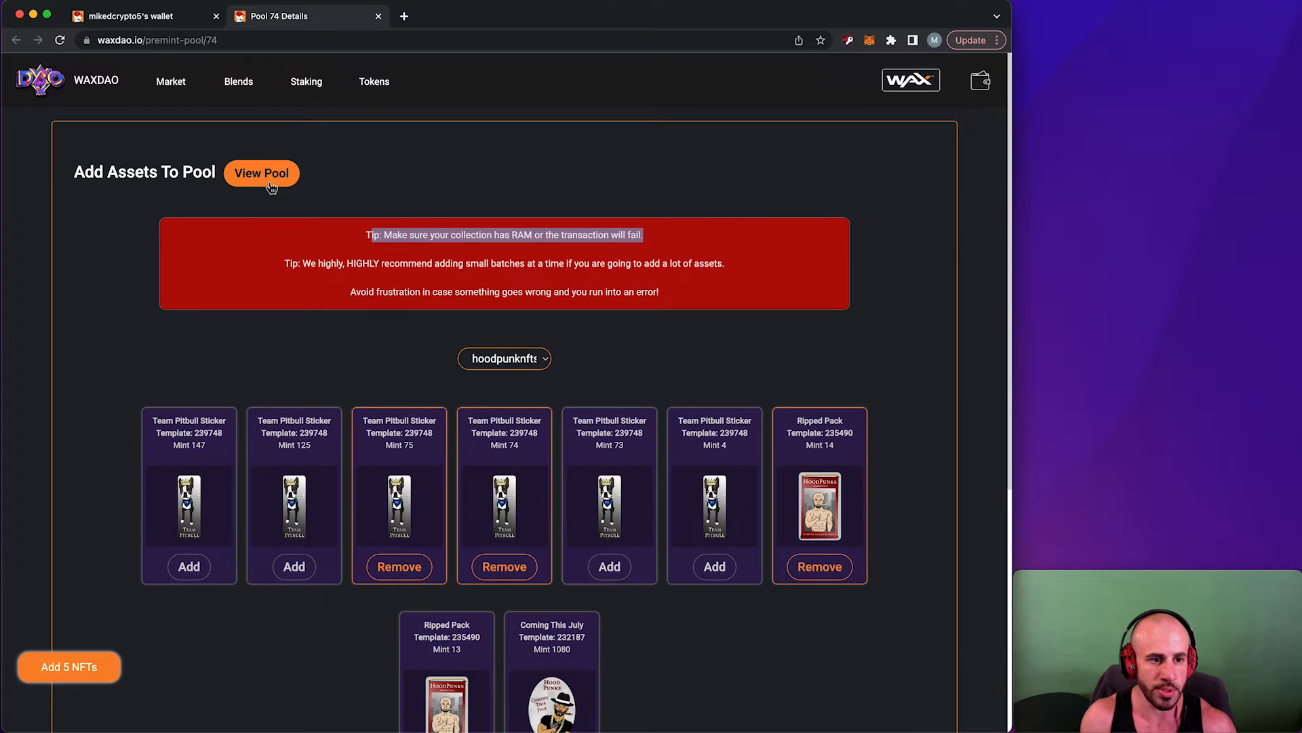
View the assets held in the pool.
click(266, 178)
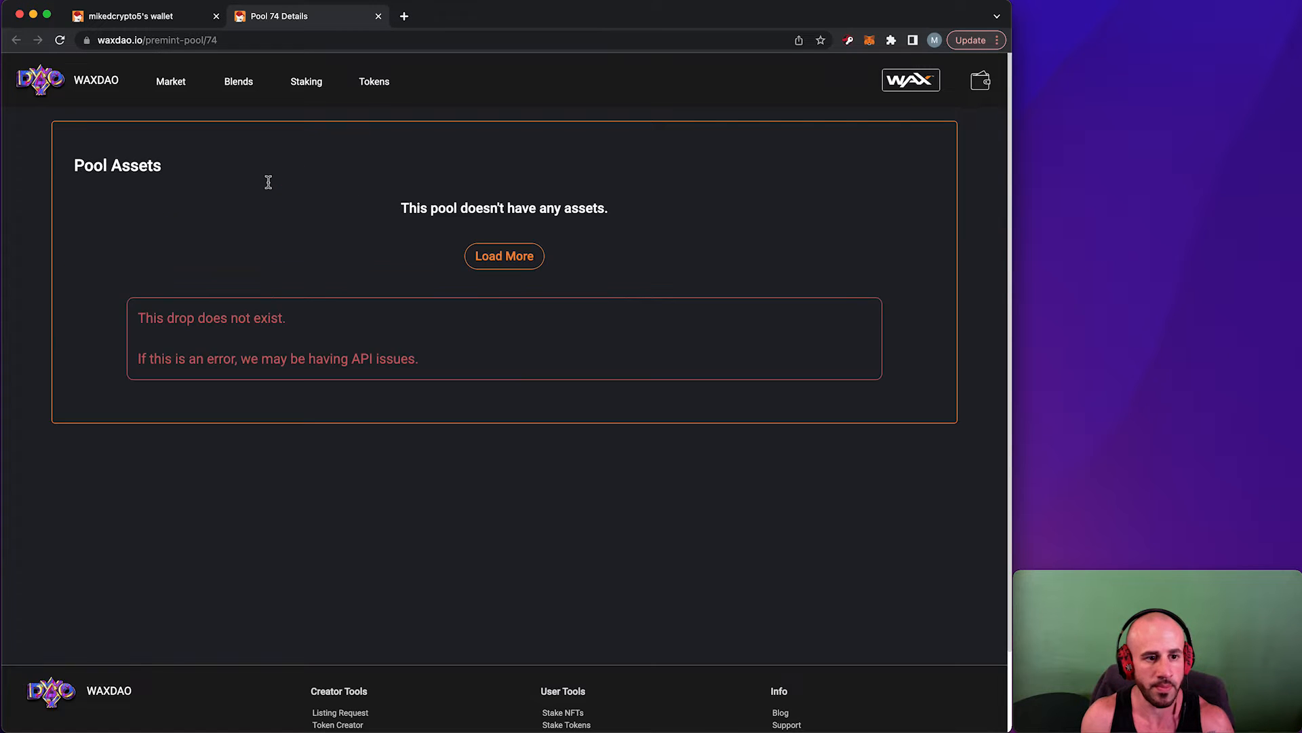
click(266, 178)
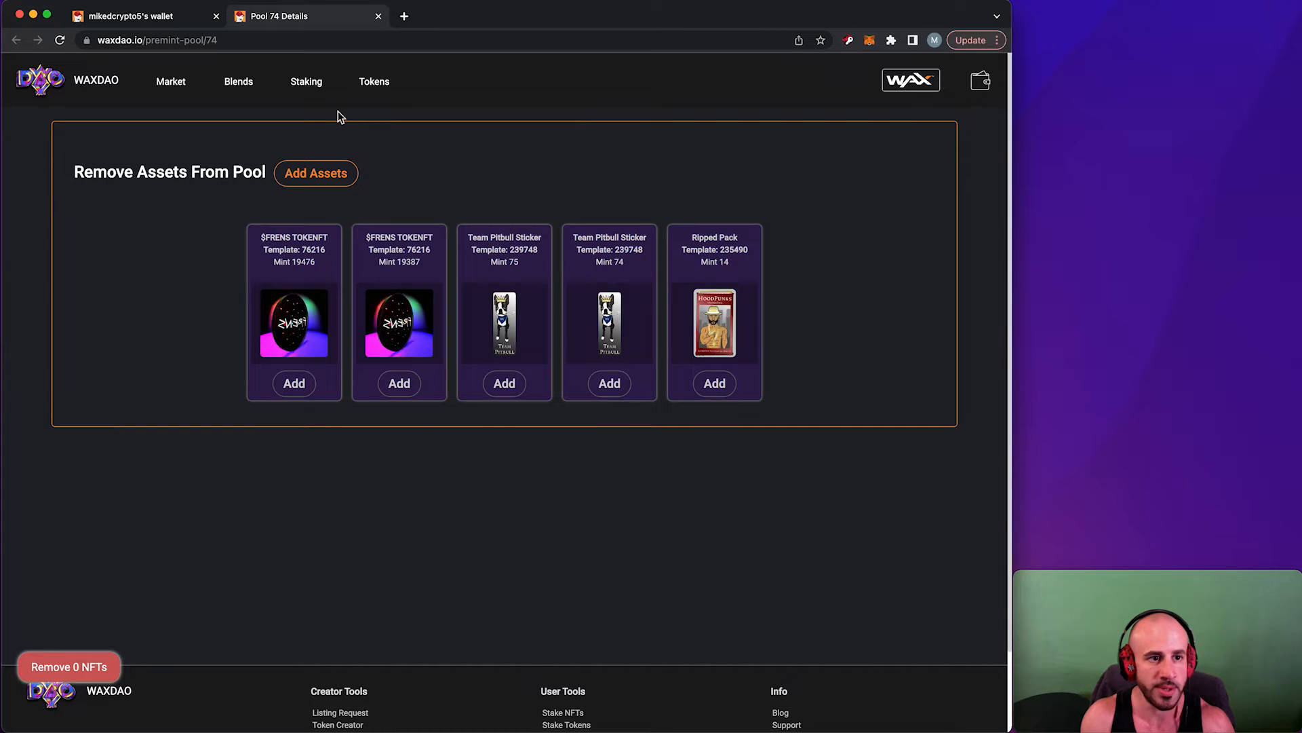
Return to the wallet and start creating a new pack from the preminttest pool (74).
click(145, 18)
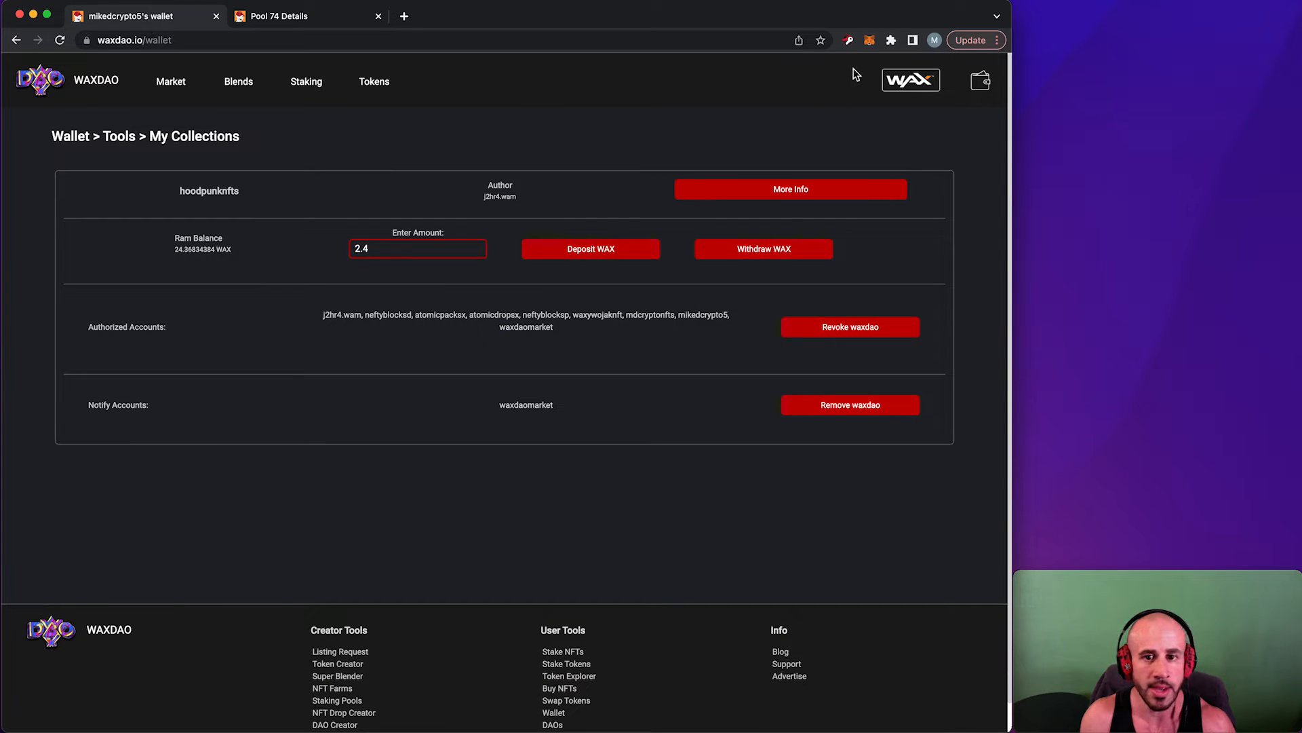
click(986, 89)
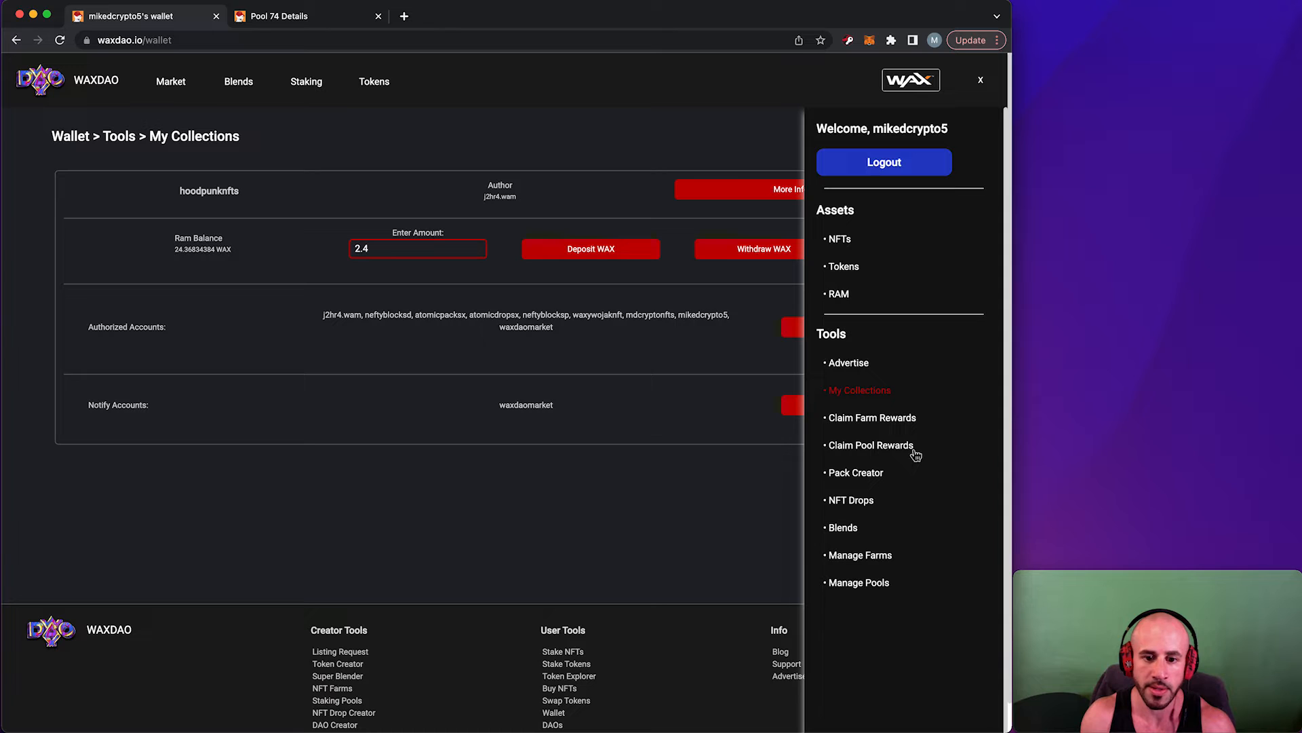
click(857, 474)
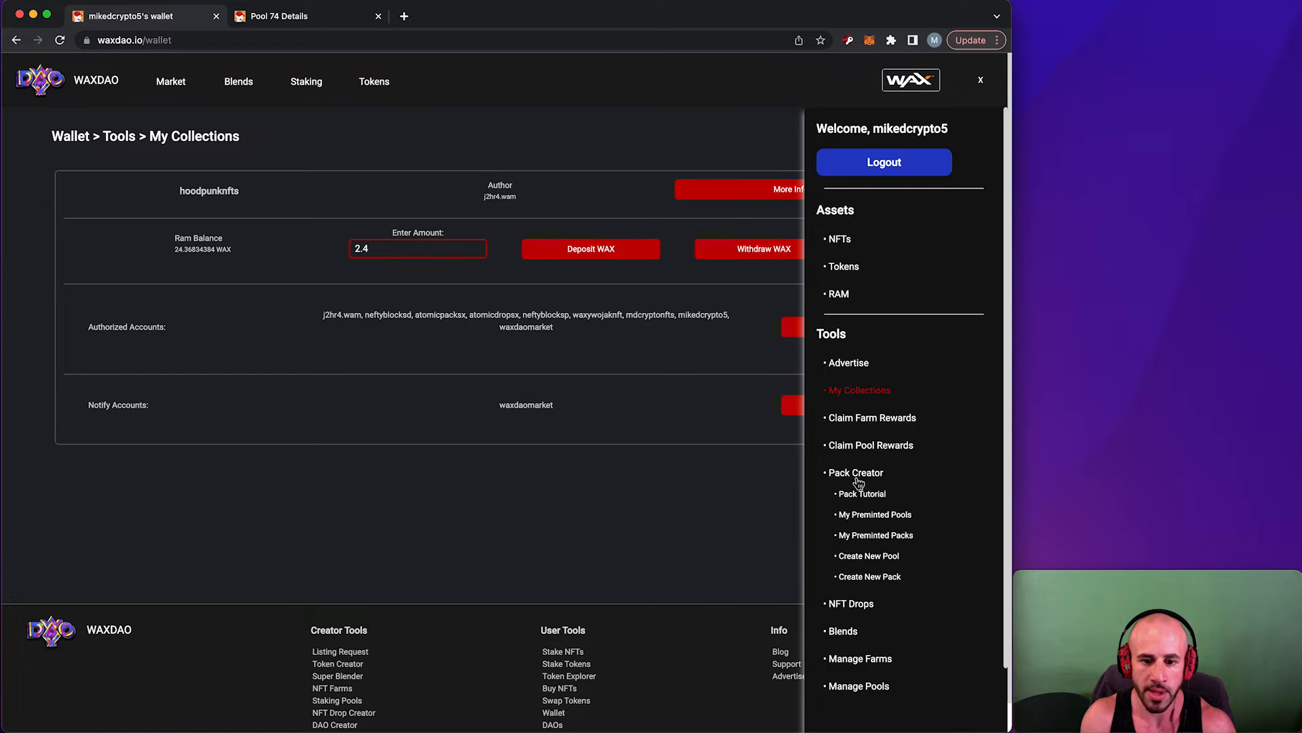
click(875, 578)
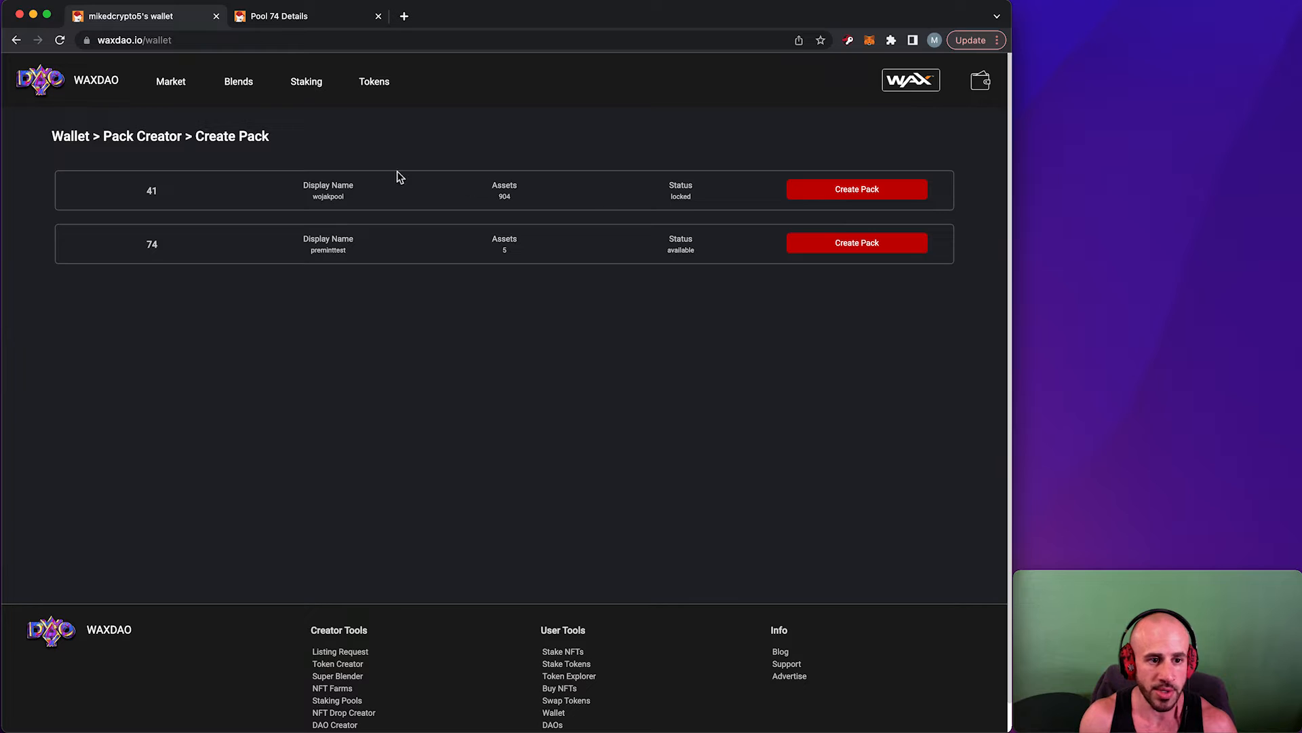
click(373, 251)
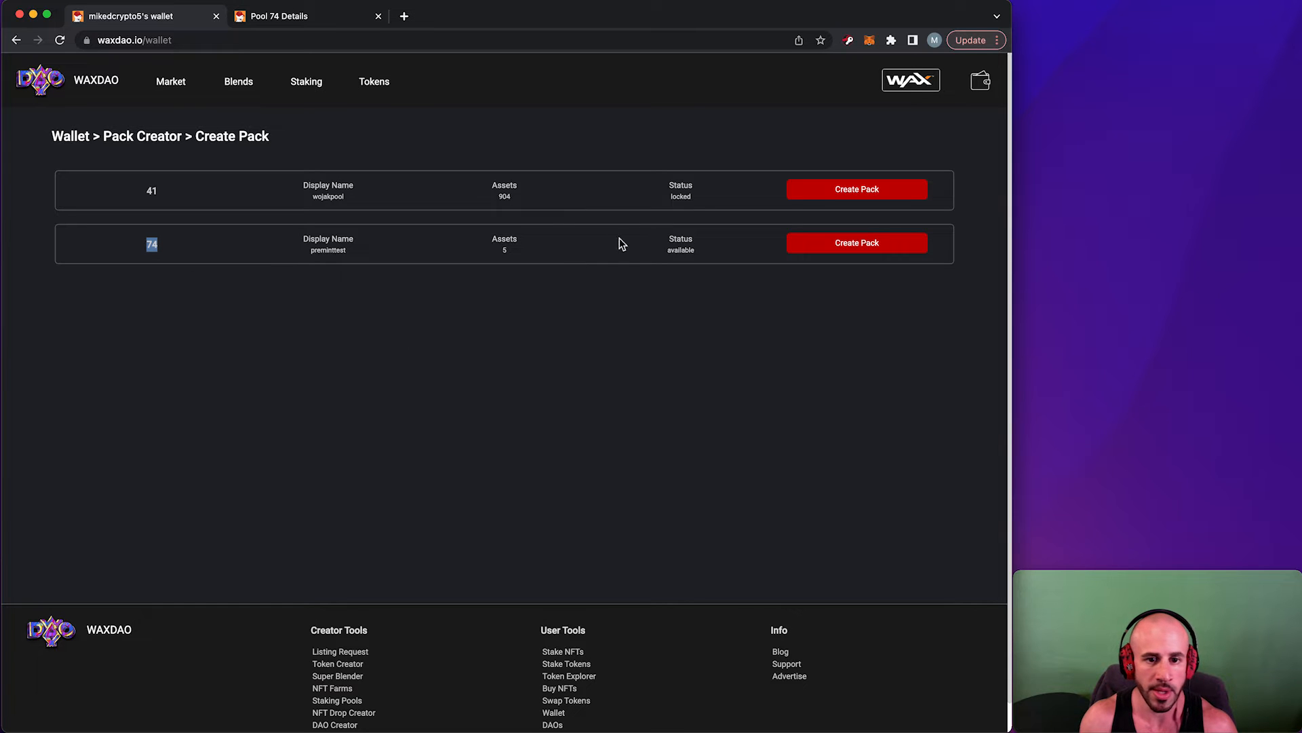
click(878, 246)
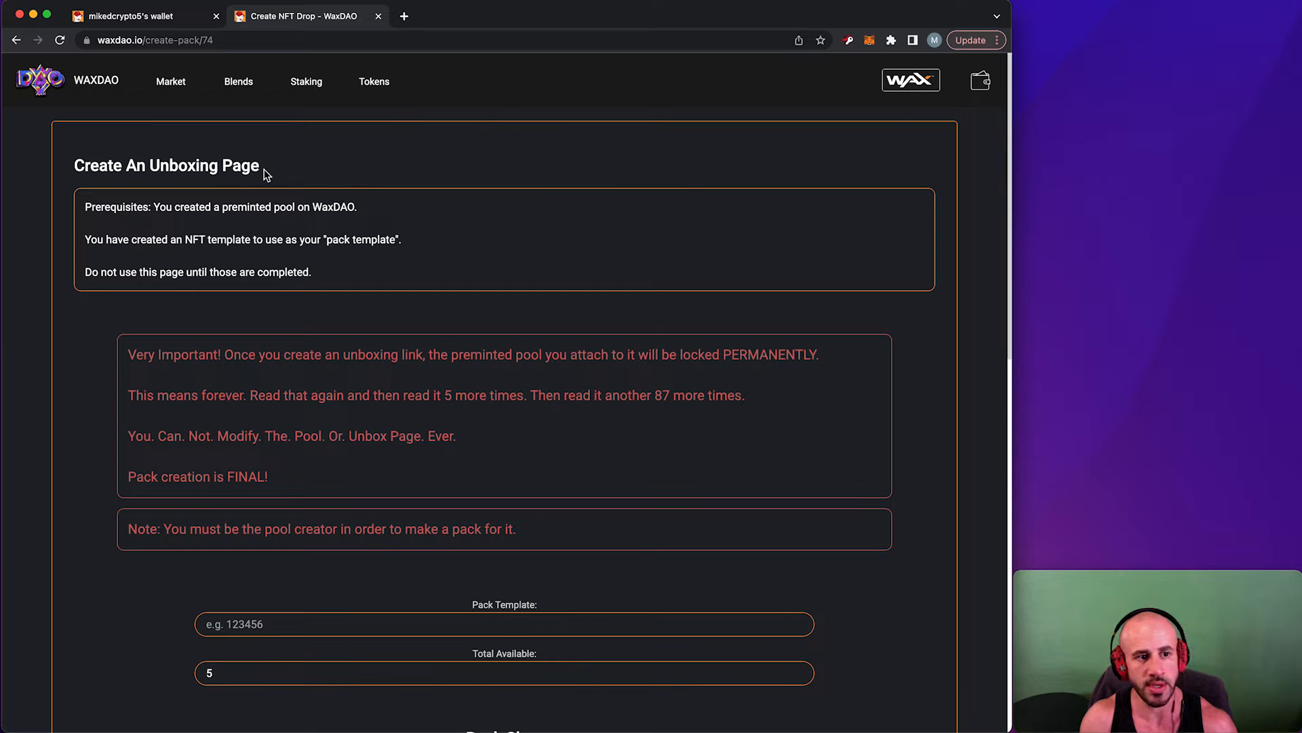
Read the title and the three prerequisite lines of the unboxing page form.
drag(261, 169, 78, 167)
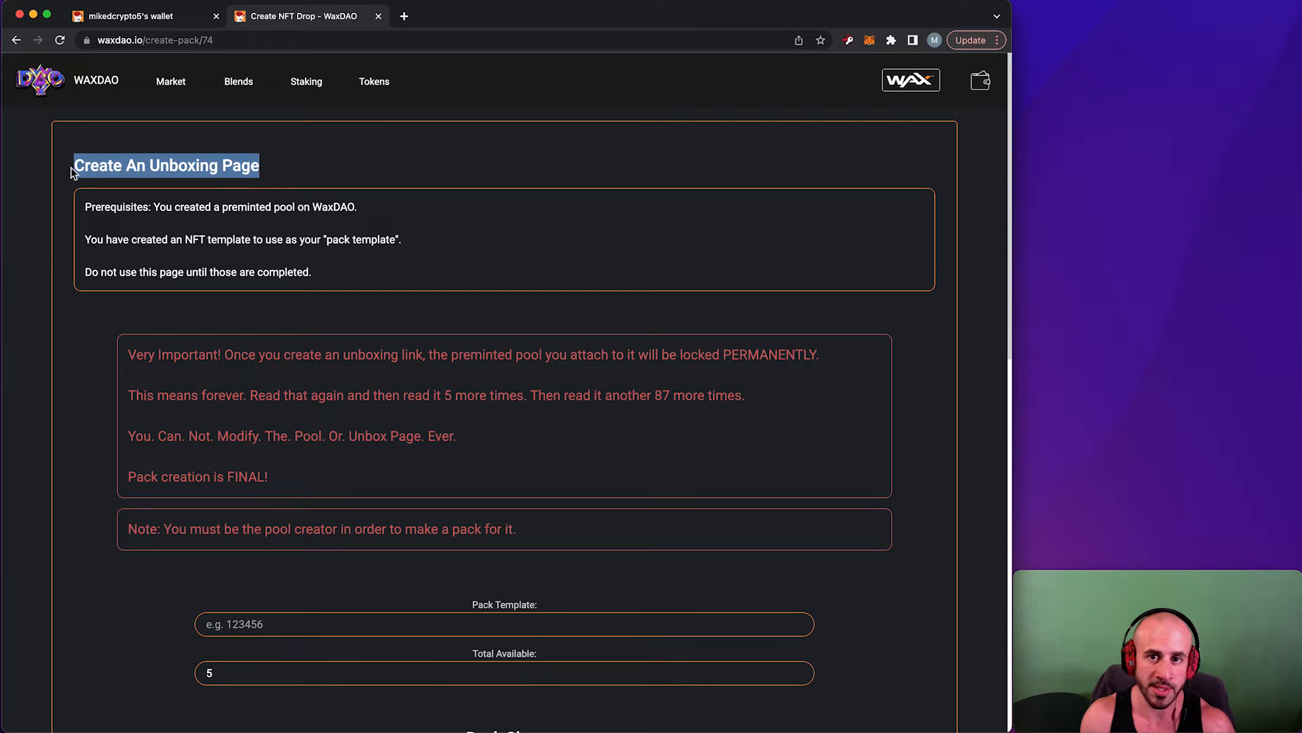
scroll(132, 163, down, 1)
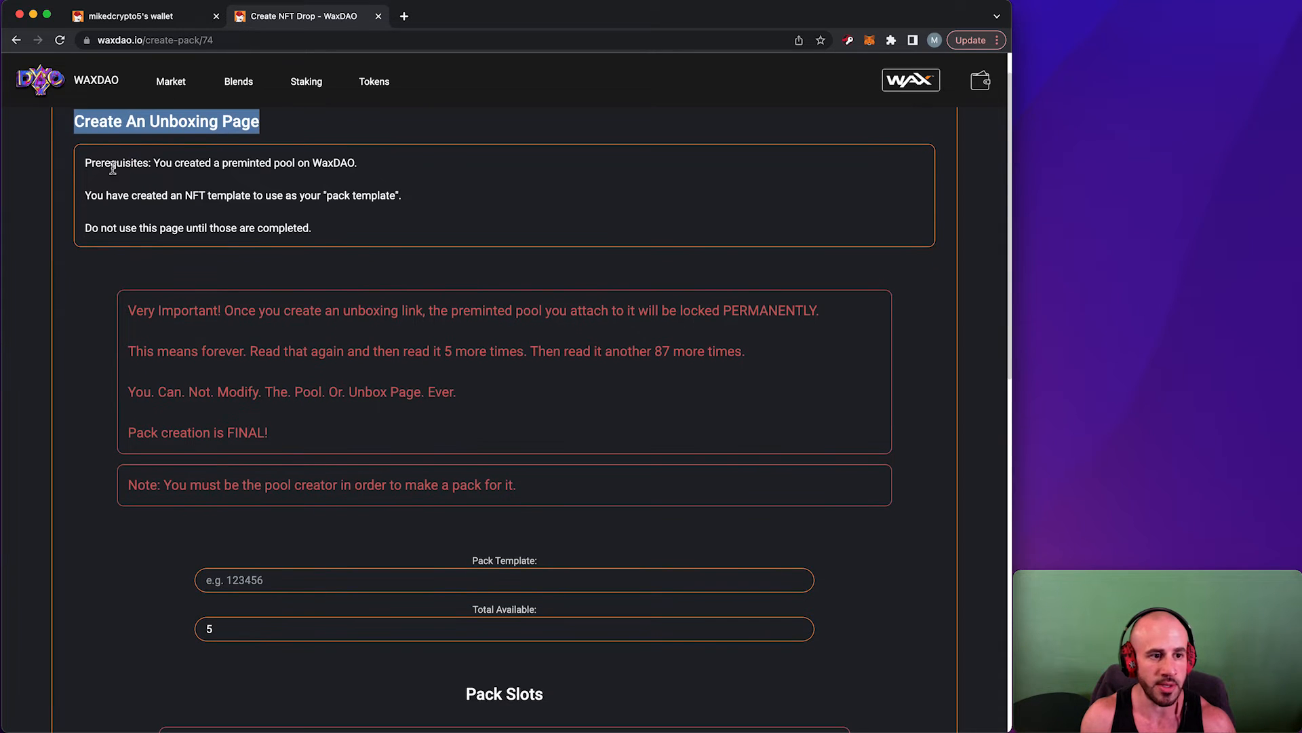
drag(84, 163, 379, 168)
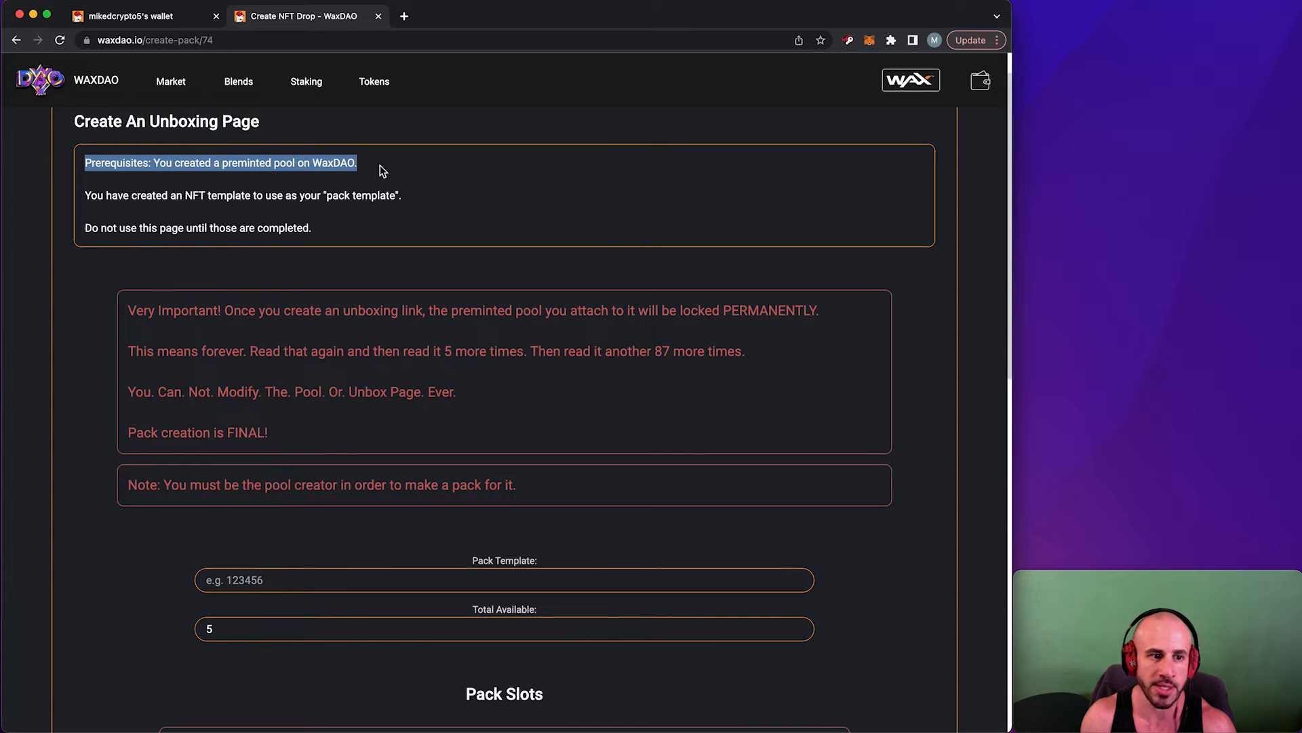
drag(91, 197, 405, 197)
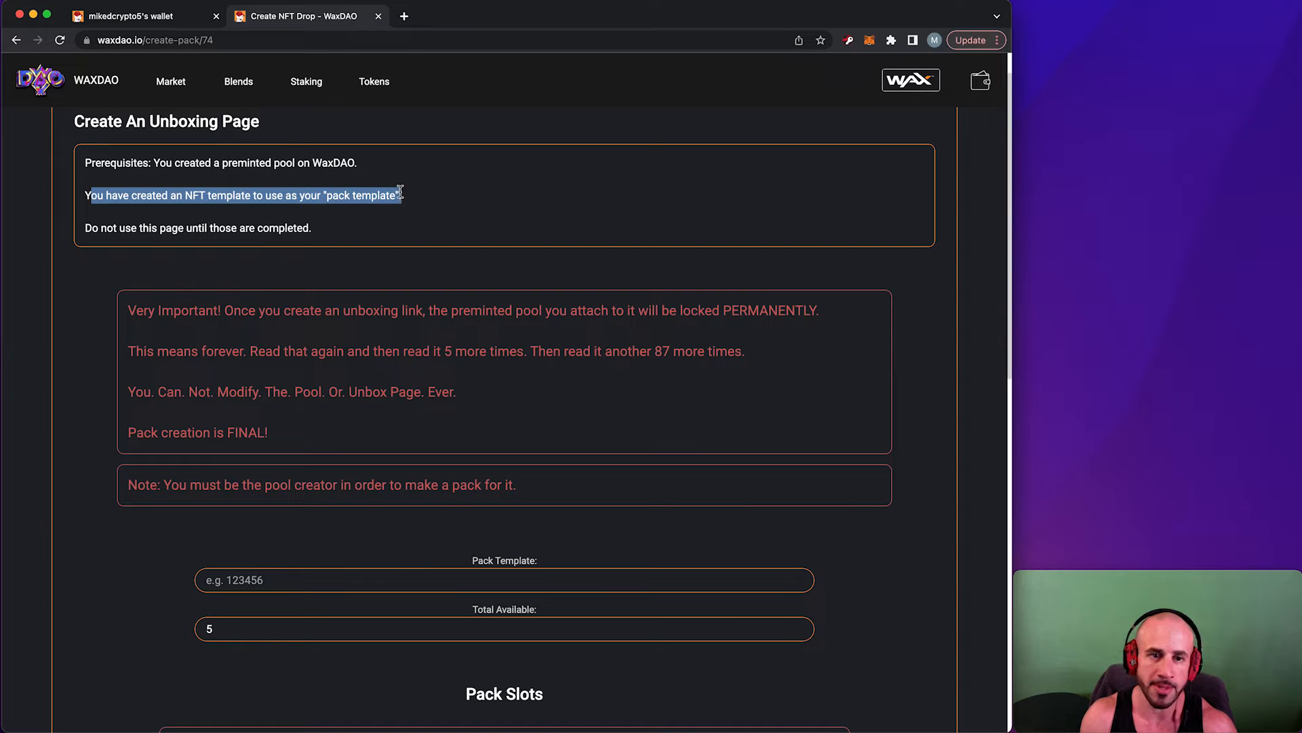
drag(91, 229, 322, 232)
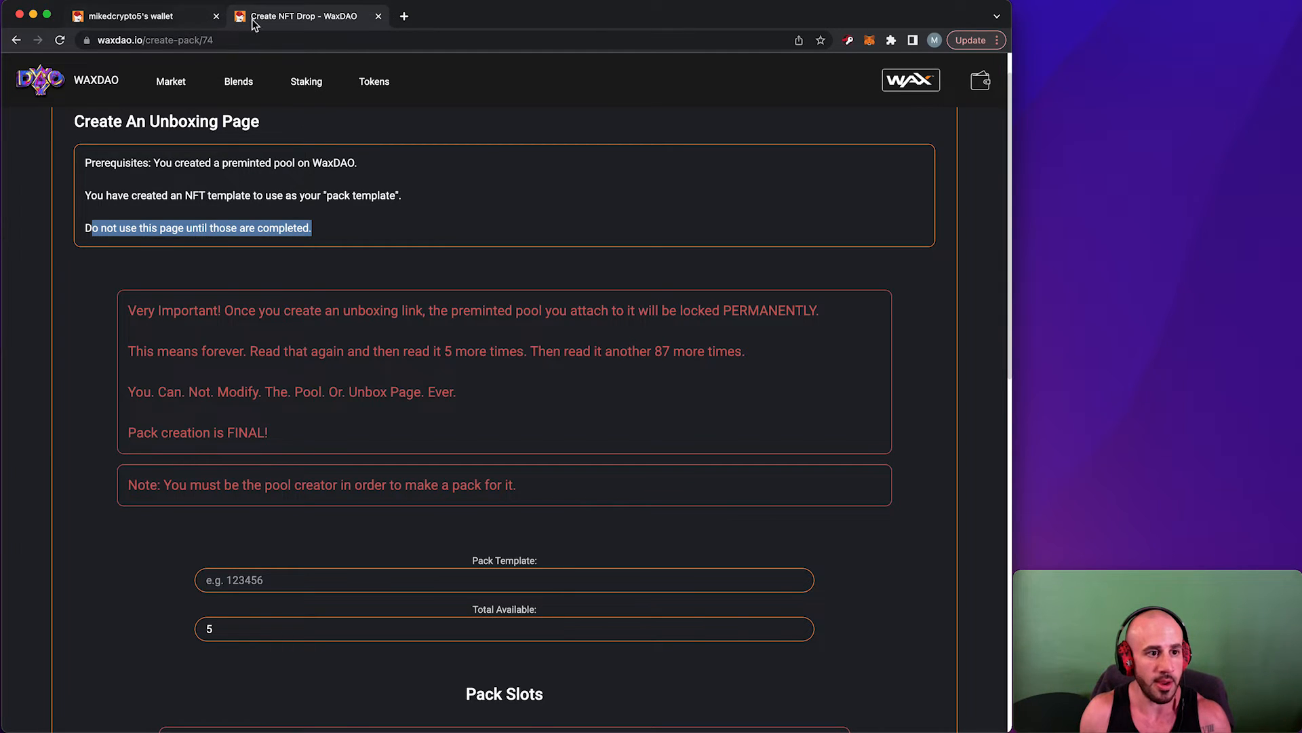
Return to the wallet and browse the NFTs that are not staked for one to use as the pack template.
click(178, 26)
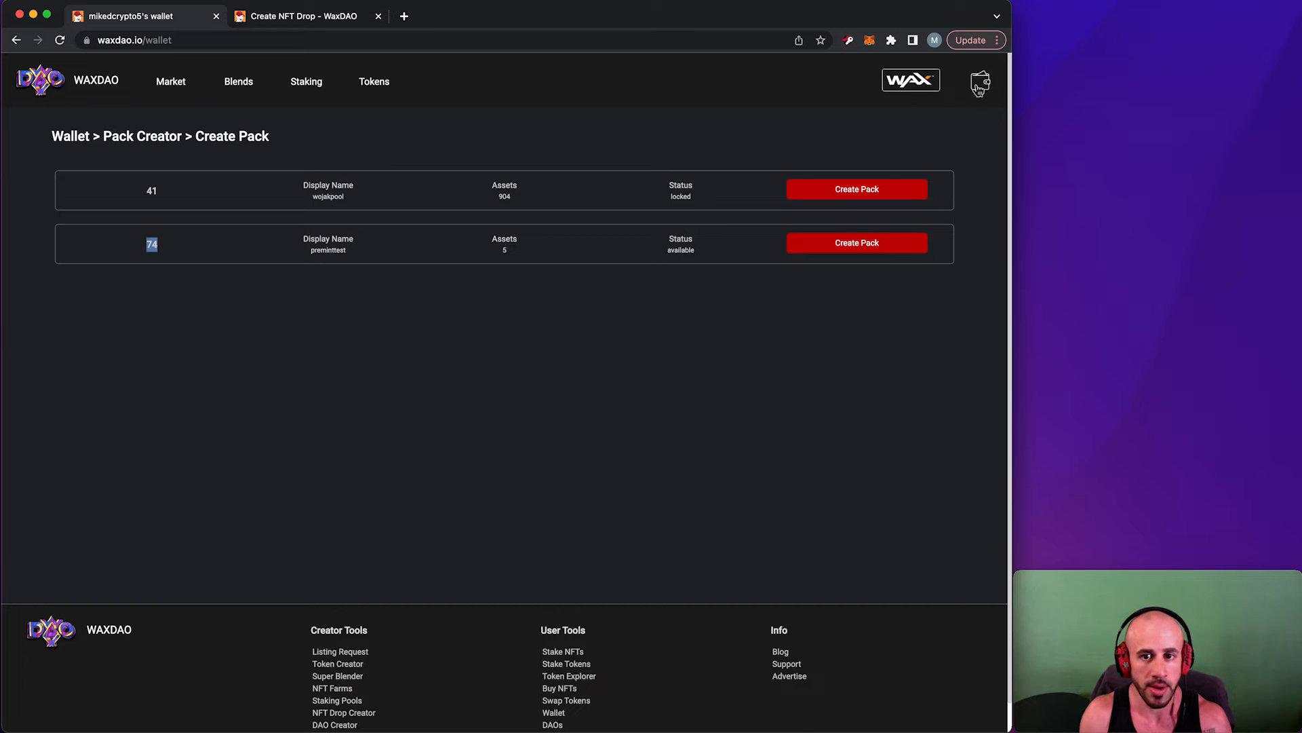
click(979, 87)
click(839, 241)
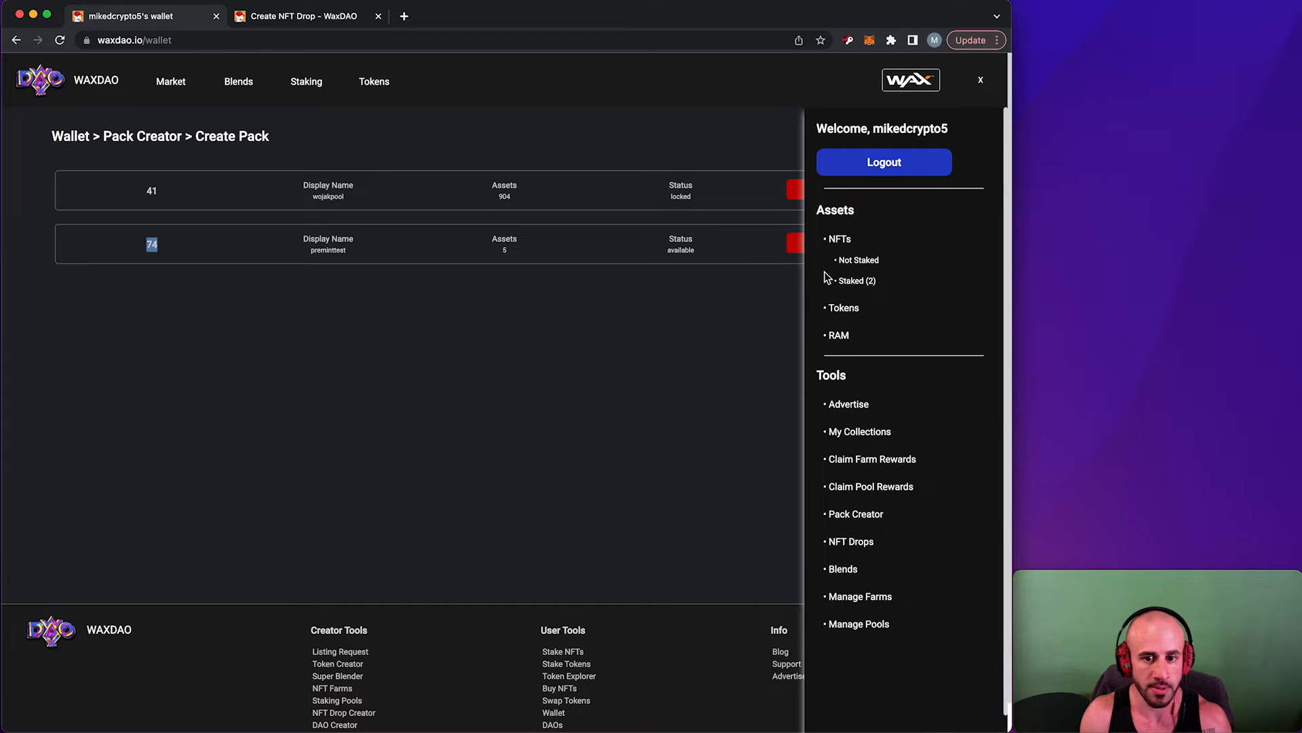
click(862, 265)
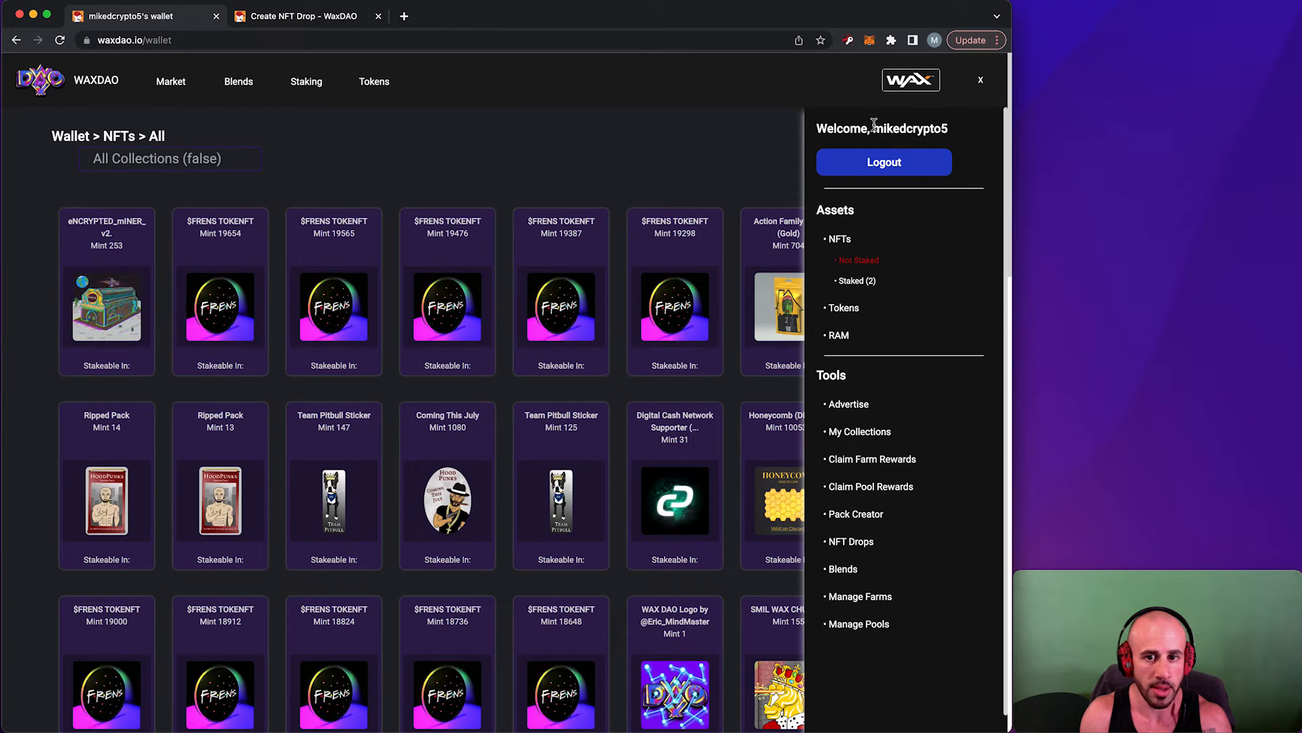
click(980, 80)
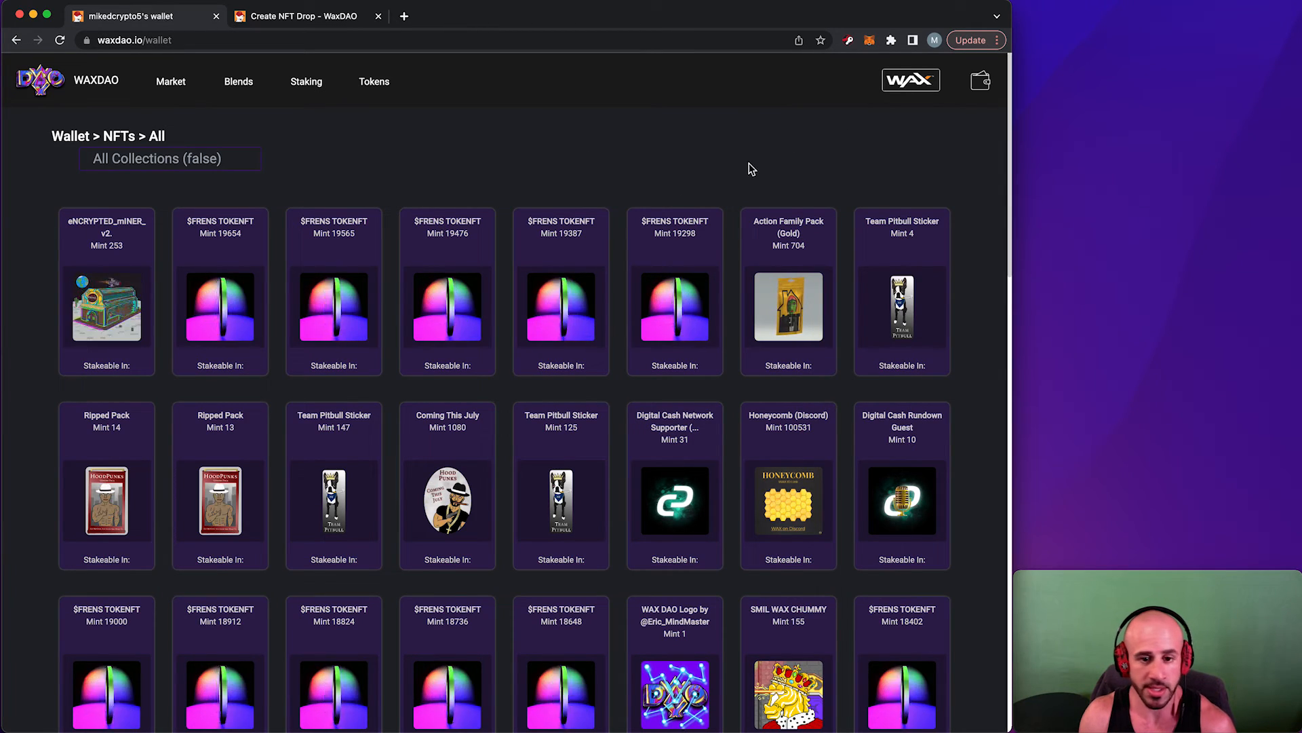
scroll(714, 148, down, 3)
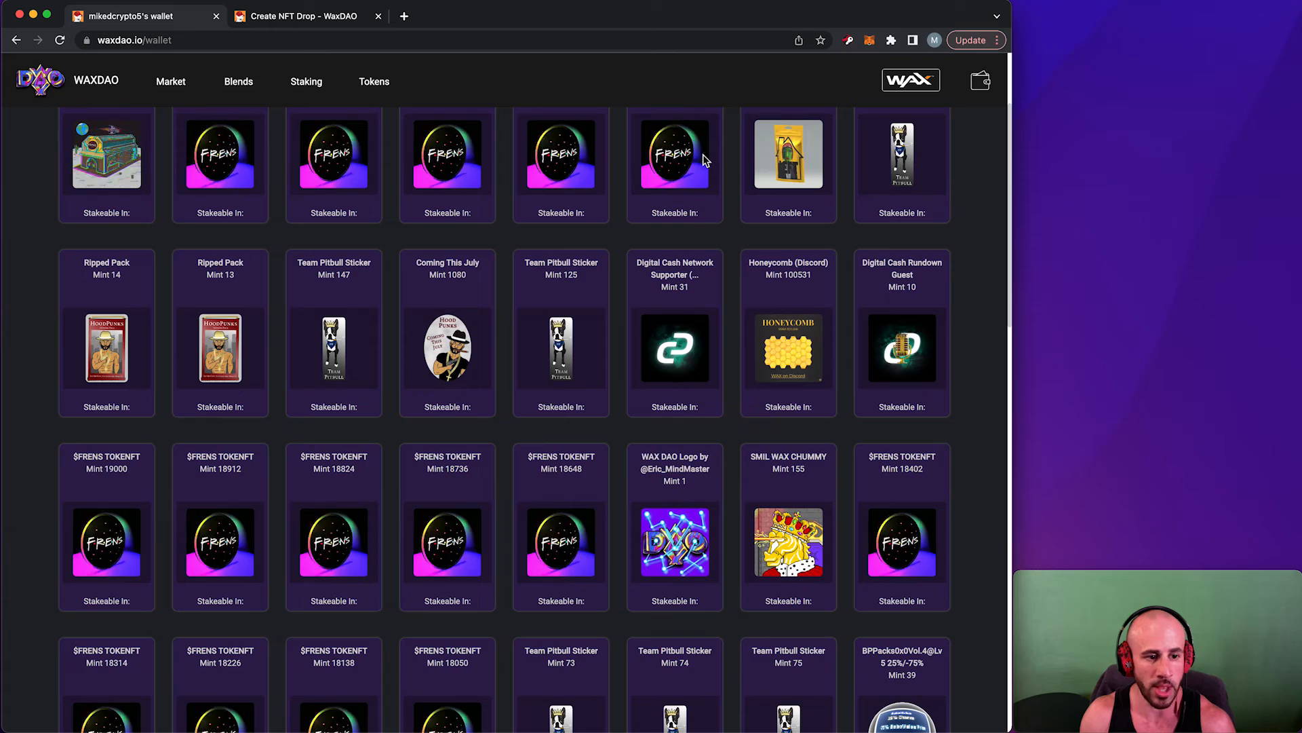
Open the Ripped Pack NFT on AtomicHub and copy its template ID 235490.
drag(247, 264, 189, 263)
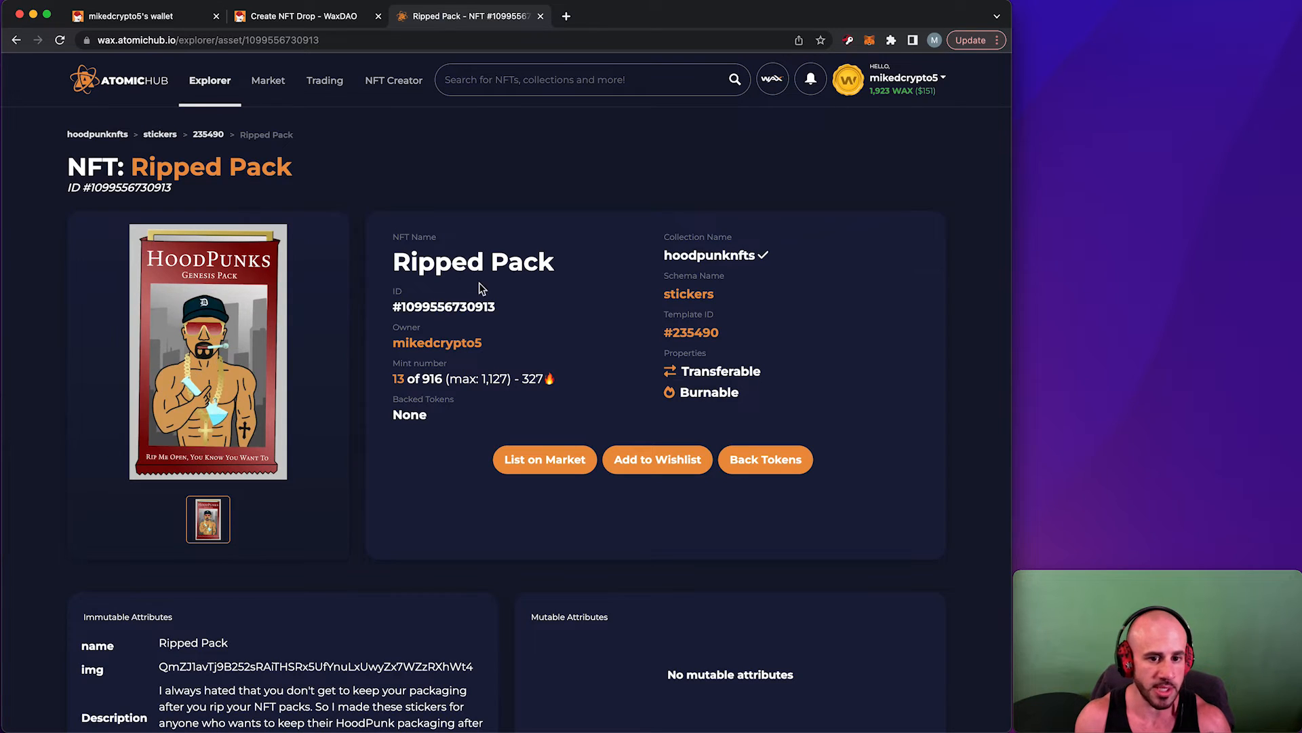
drag(750, 339, 672, 337)
key(super+c)
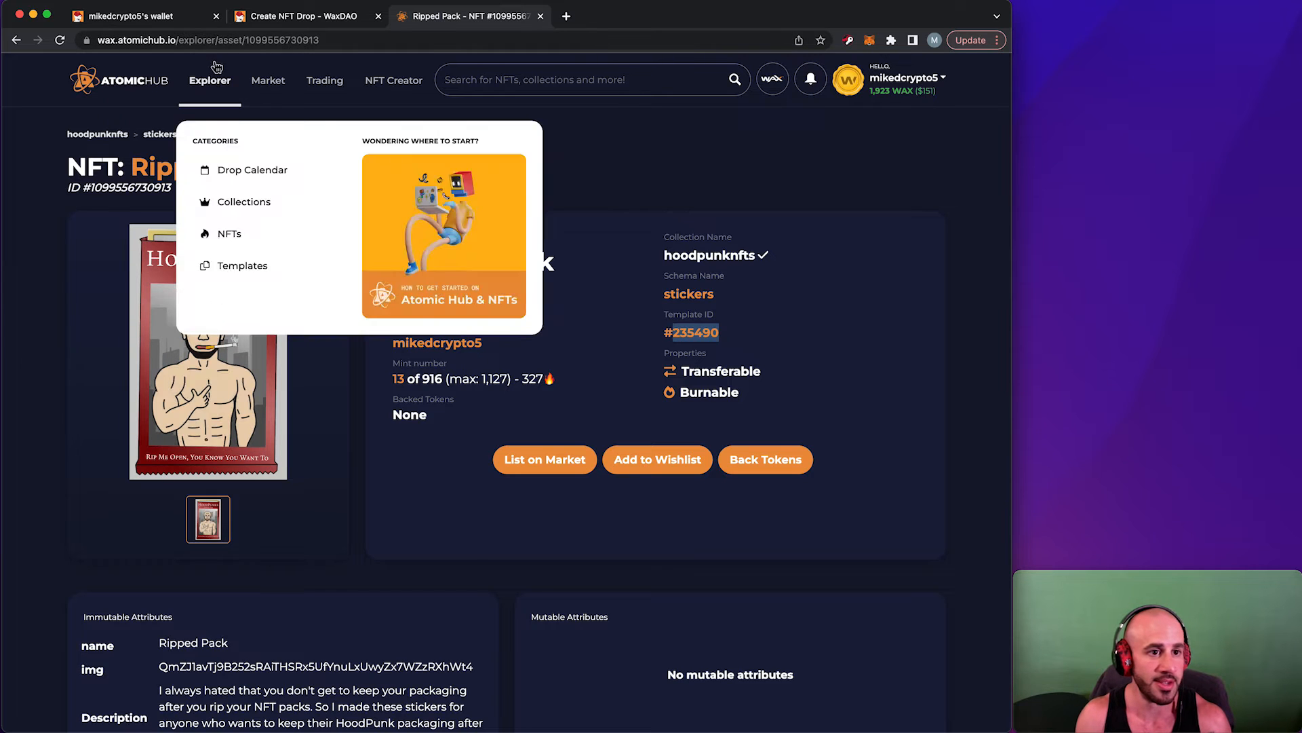
Return to the unboxing page form and enter 235490 as the Pack Template.
click(277, 20)
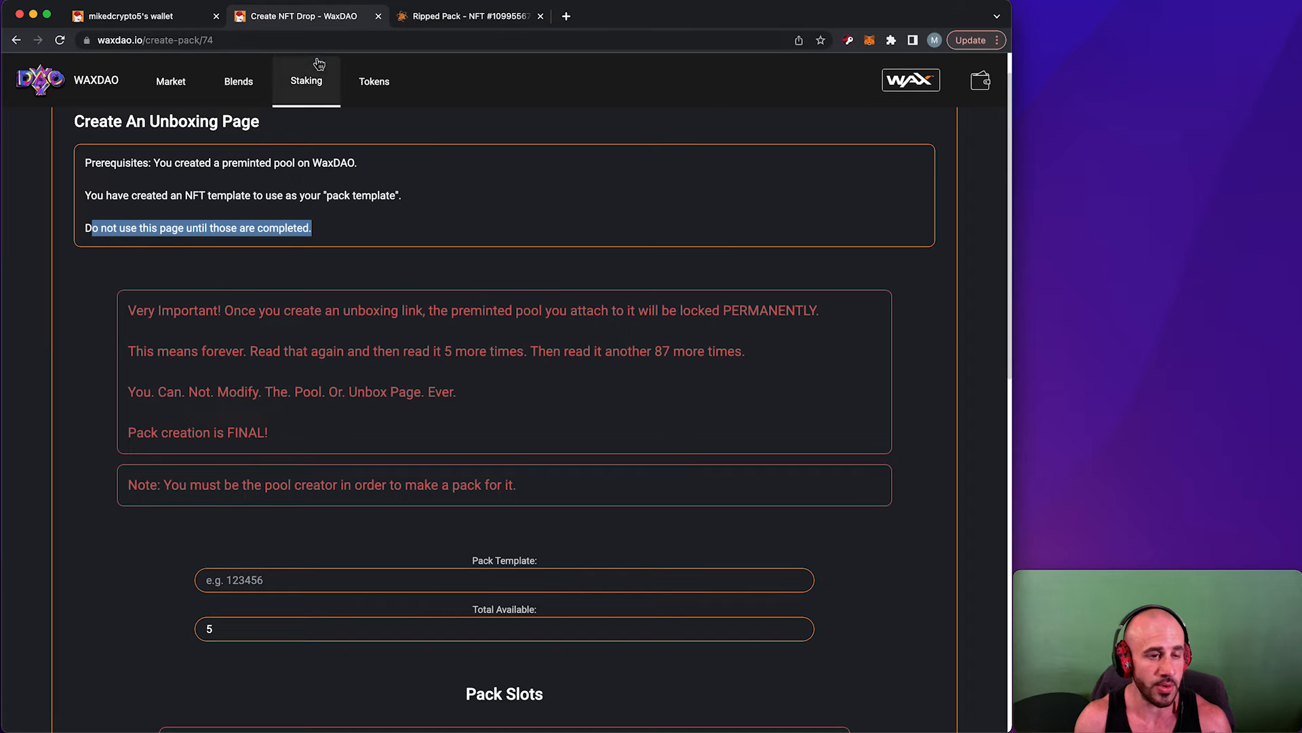
drag(320, 19, 279, 20)
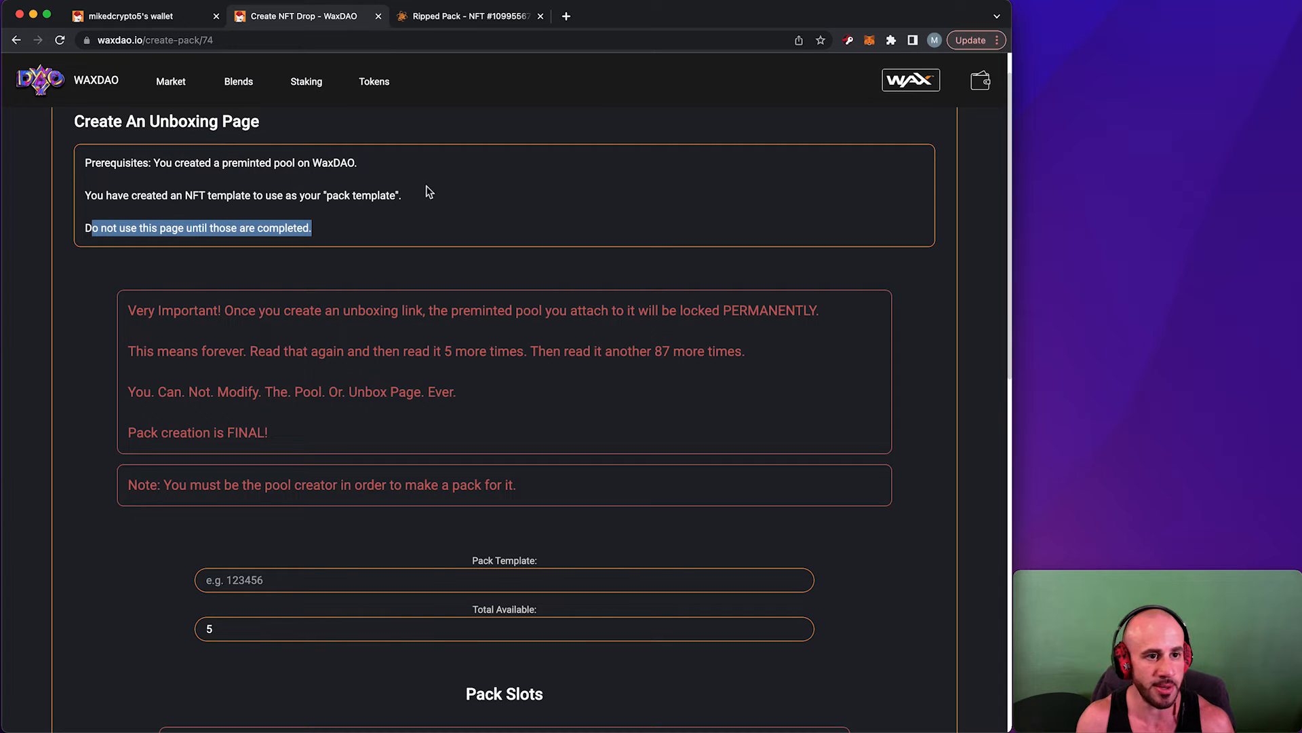
click(339, 141)
scroll(337, 139, down, 1)
scroll(336, 140, down, 5)
click(364, 235)
click(343, 238)
key(super+v)
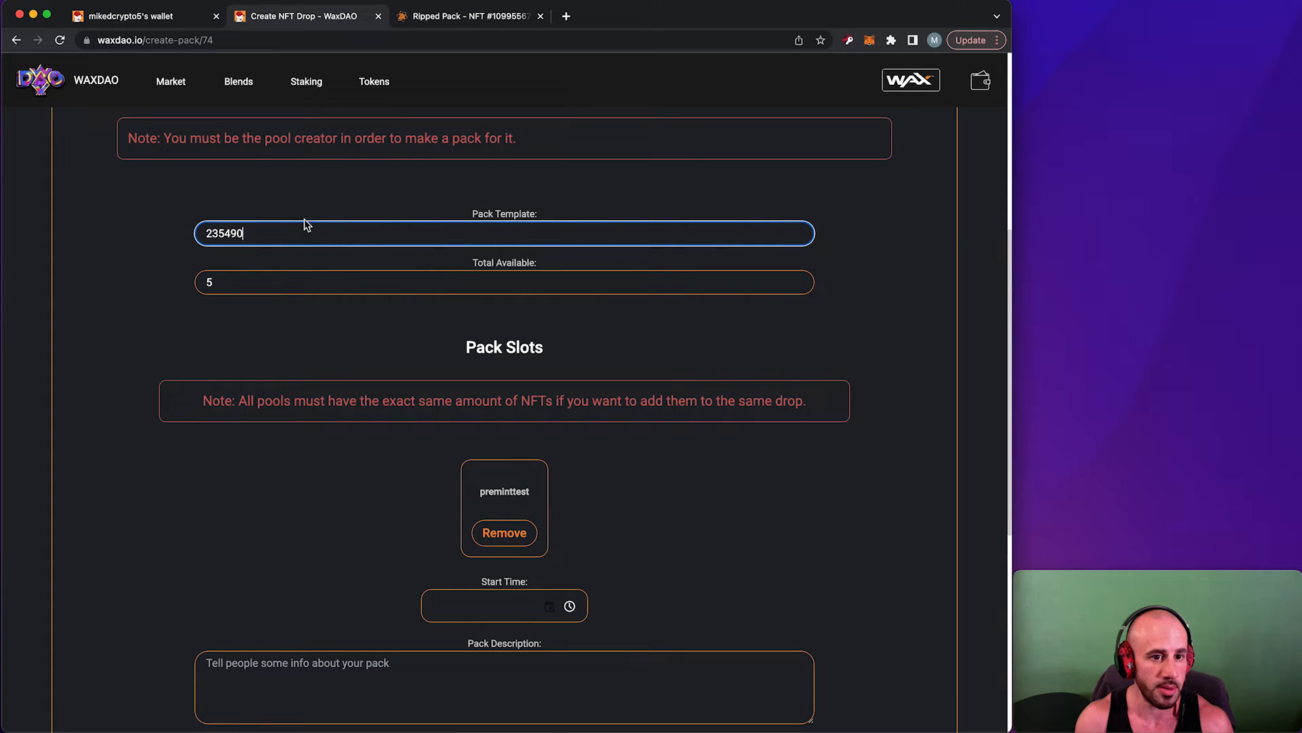
Examine the form's total available value, the pack slots note about equal pool sizes, and the preminttest slot.
scroll(302, 251, down, 1)
click(314, 254)
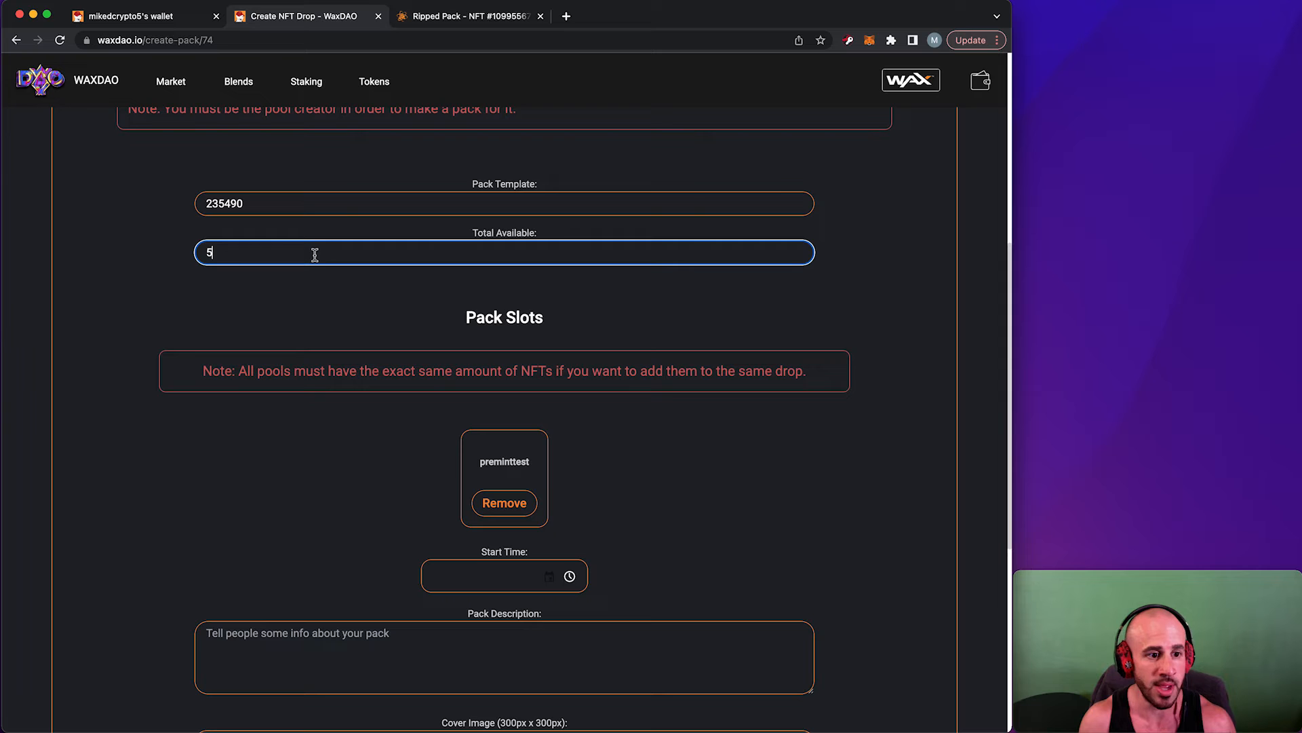
drag(250, 257, 192, 263)
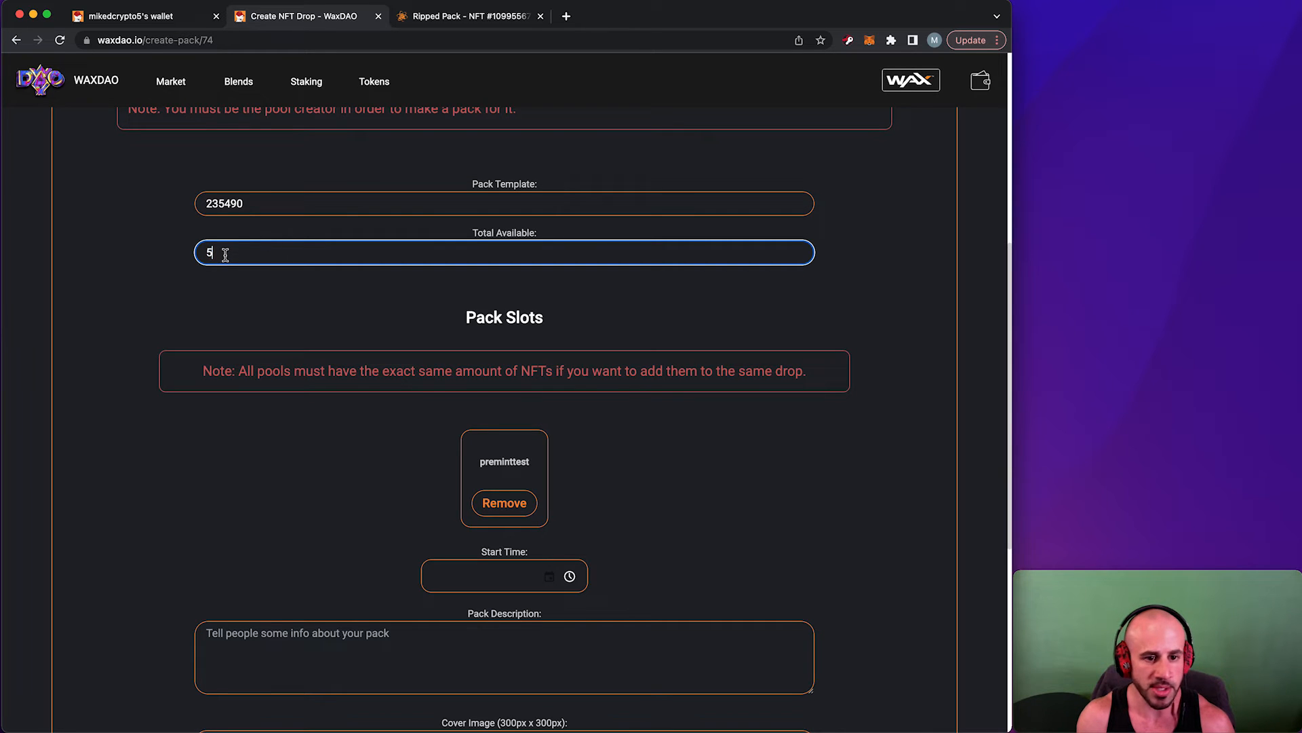
scroll(272, 246, down, 2)
drag(204, 229, 574, 225)
double_click(508, 171)
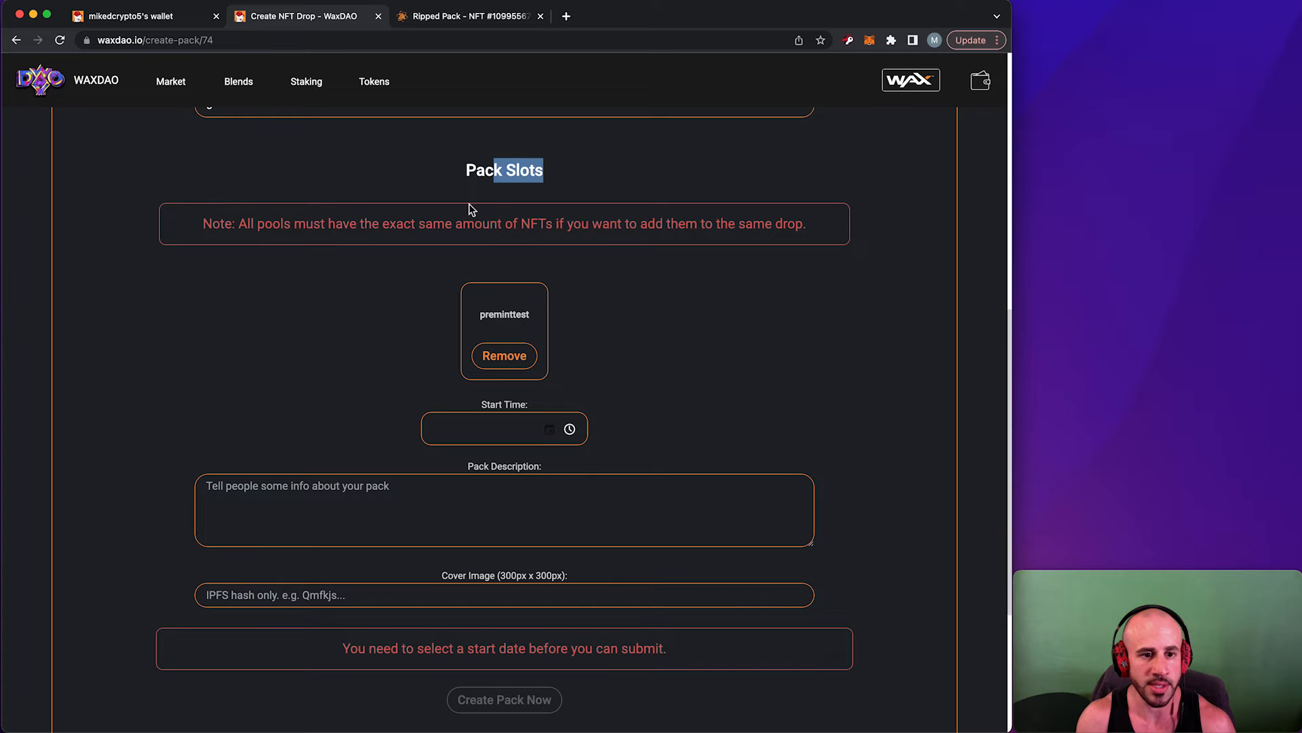
drag(234, 225, 864, 240)
click(787, 280)
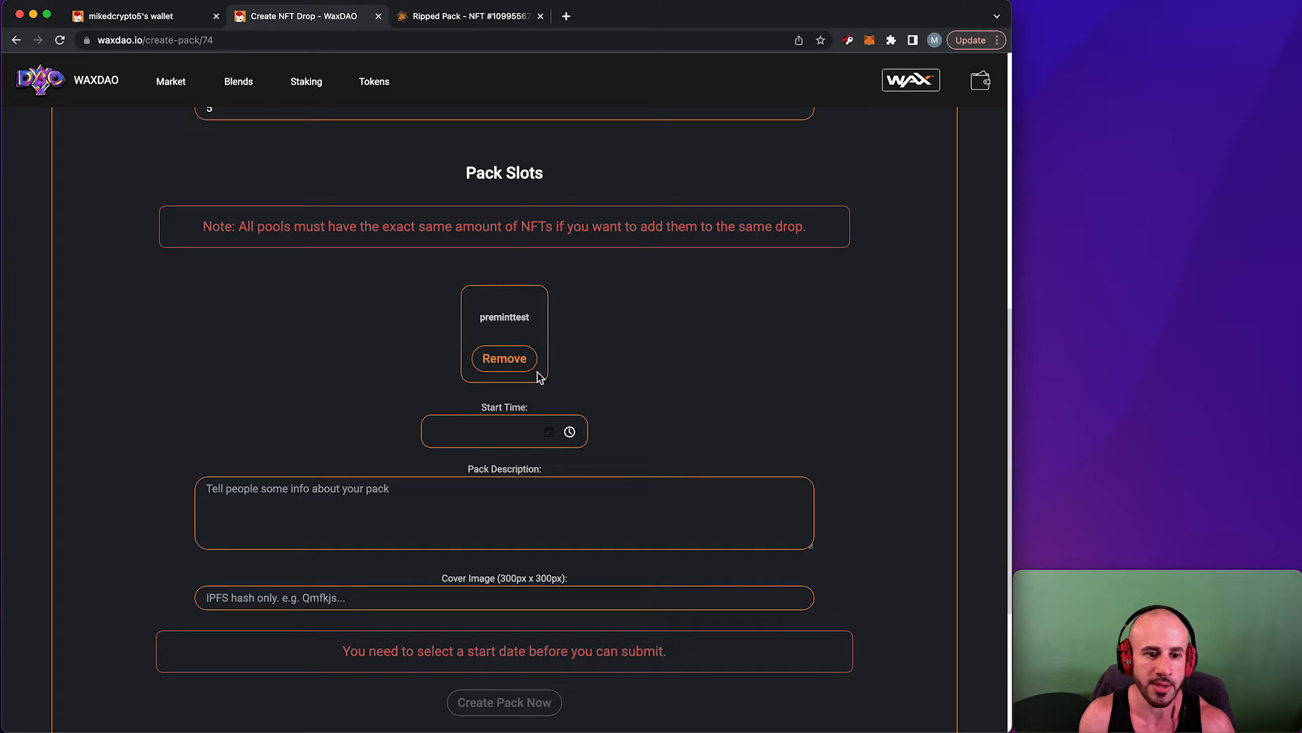
drag(484, 318, 536, 318)
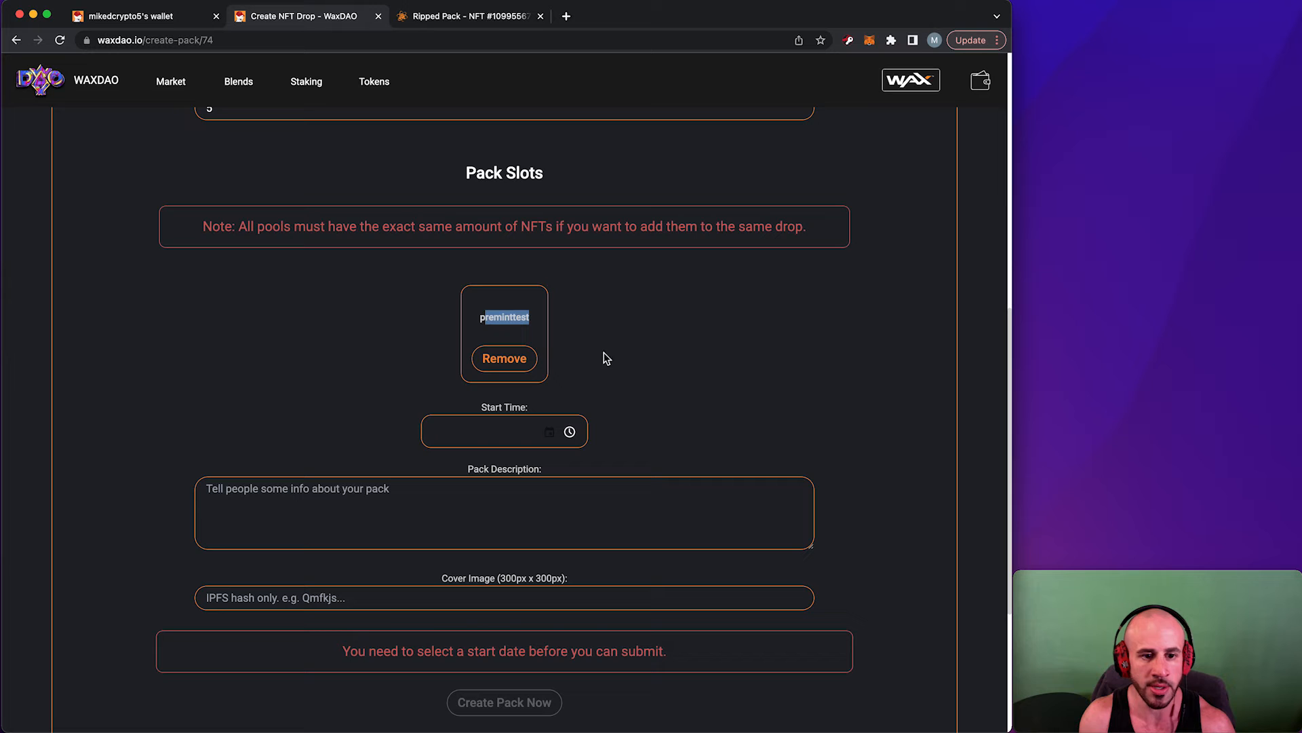
click(627, 317)
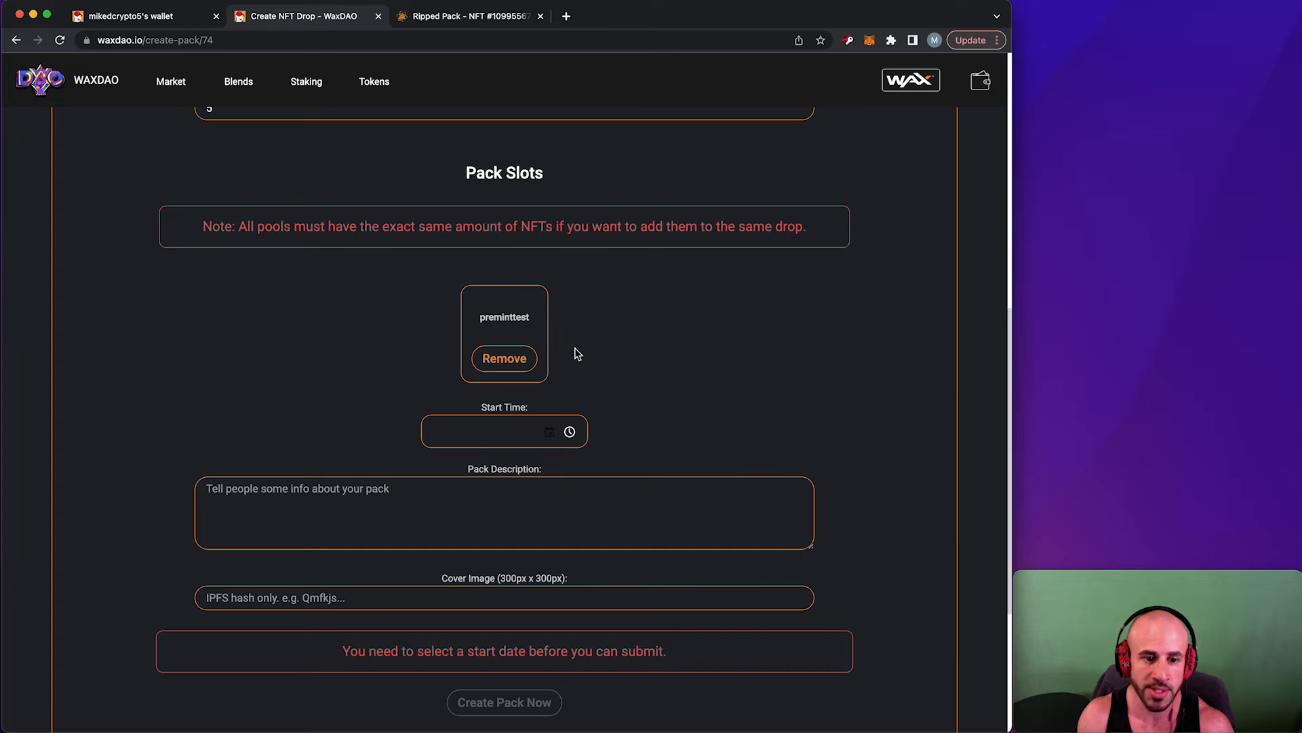
Set the pack's start time to 10/1/2022 12:00 AM and enter the description "Hey everyone, this is my pack".
scroll(555, 395, down, 2)
click(567, 372)
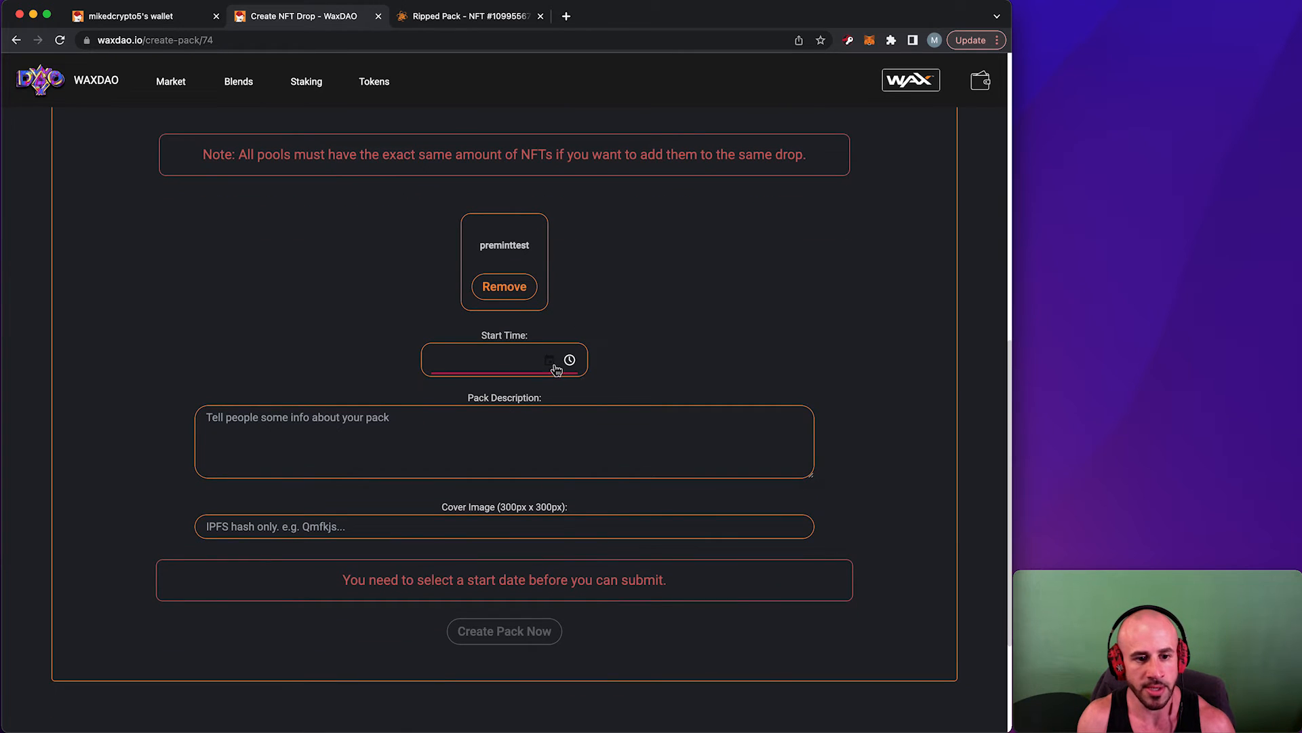
click(549, 360)
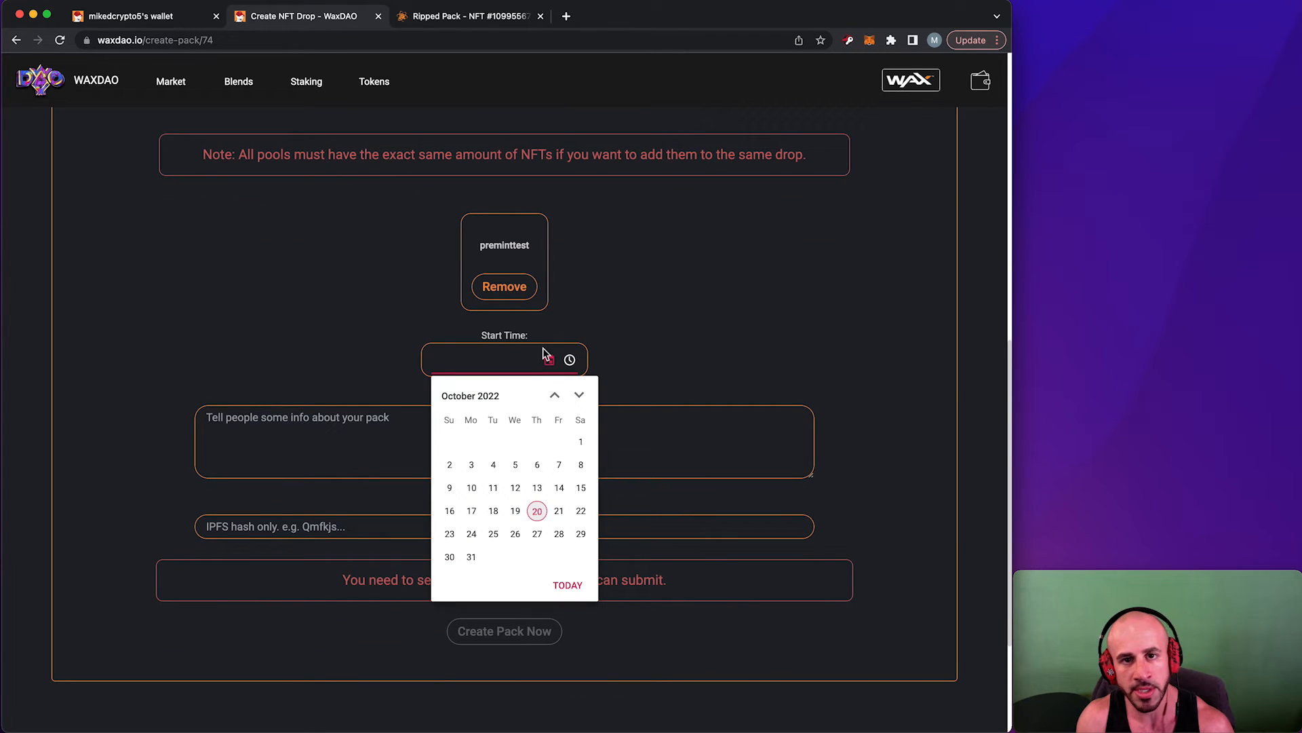
click(586, 451)
click(472, 437)
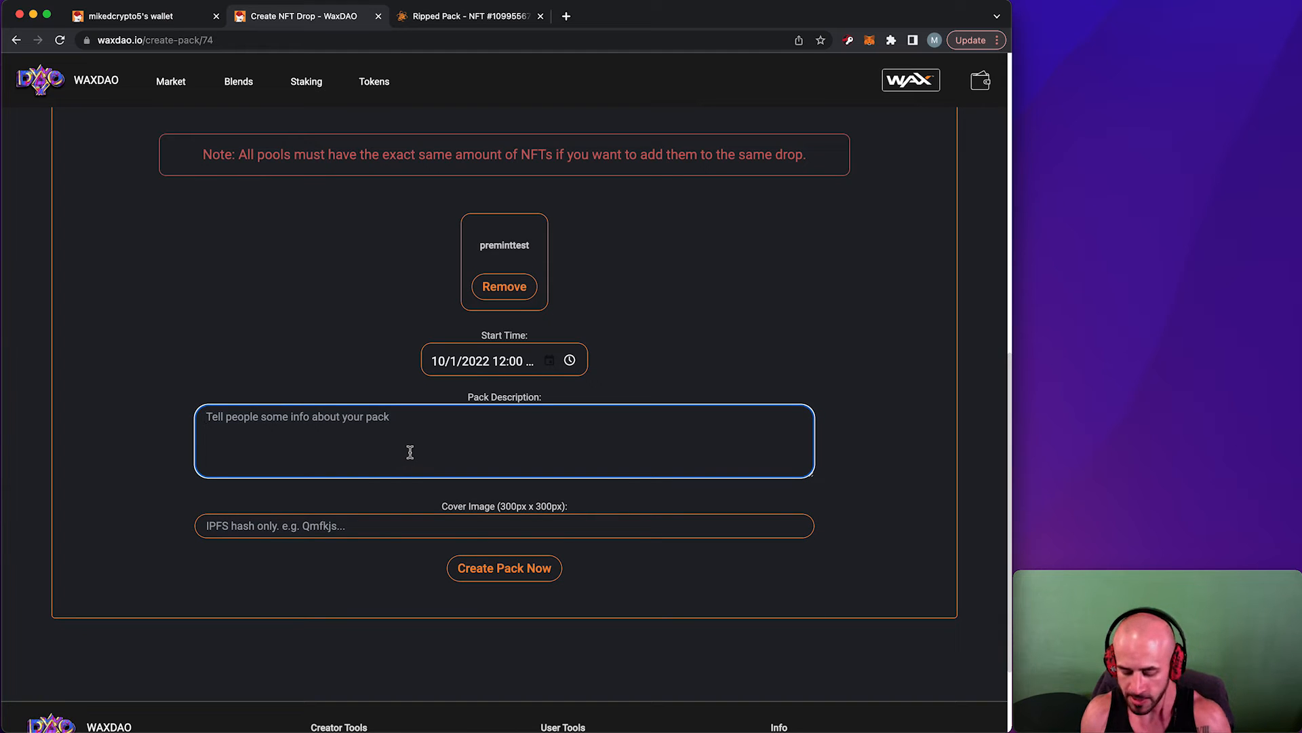
text(Hey everyone, this is my)
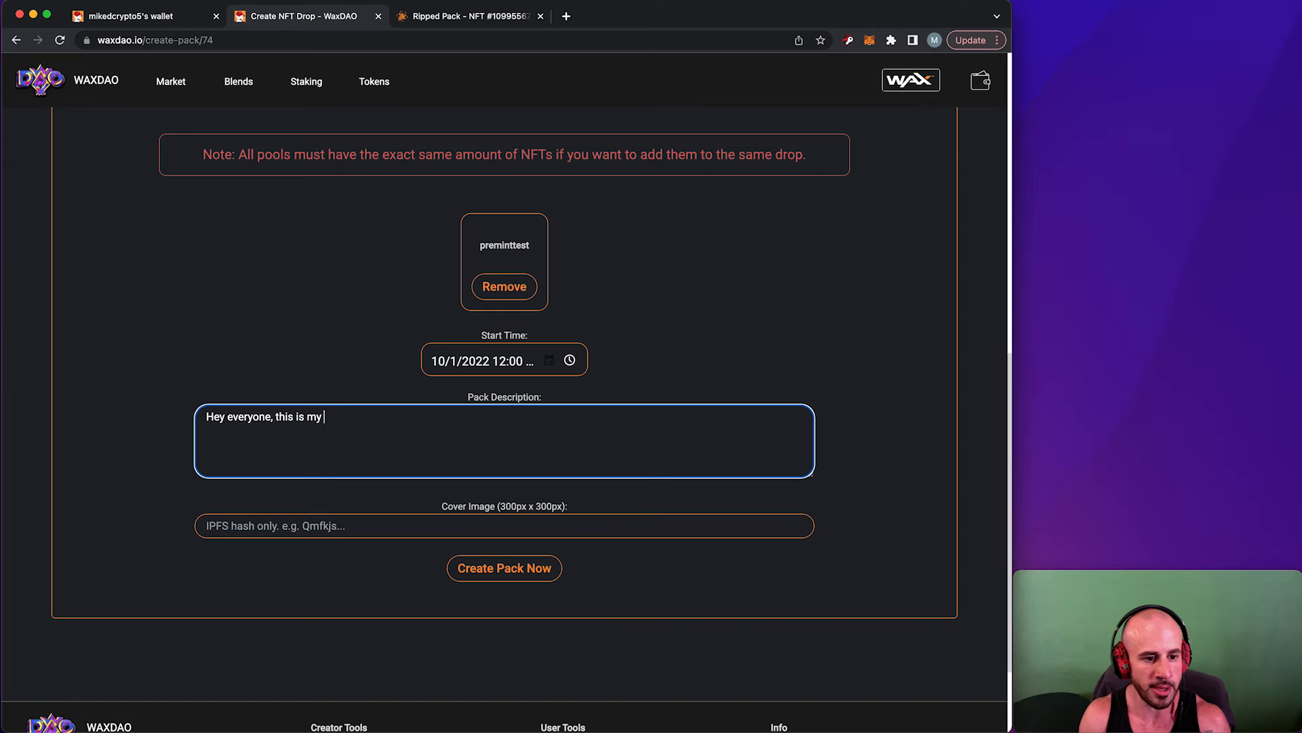
Copy Wojak 645's IPFS hash from the Waxy Wojak NFT search page and enter it as the pack's cover image.
click(427, 520)
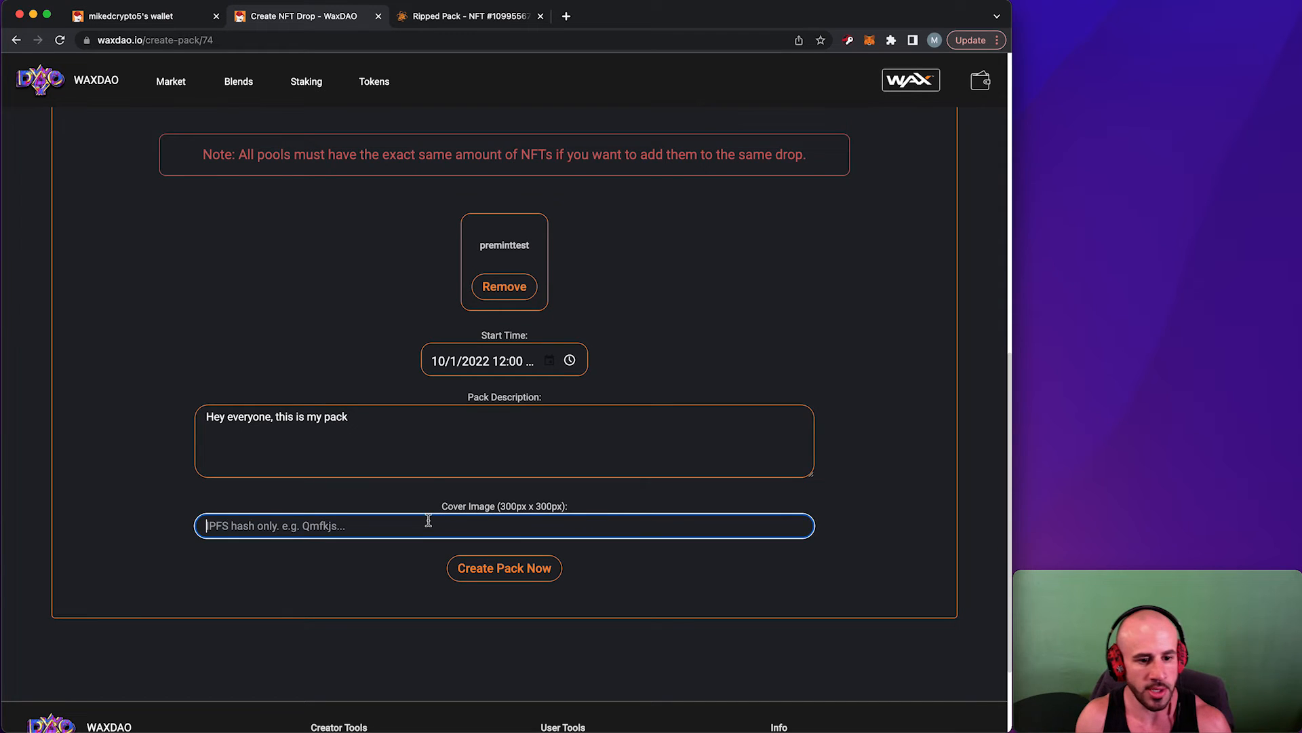
scroll(410, 503, down, 3)
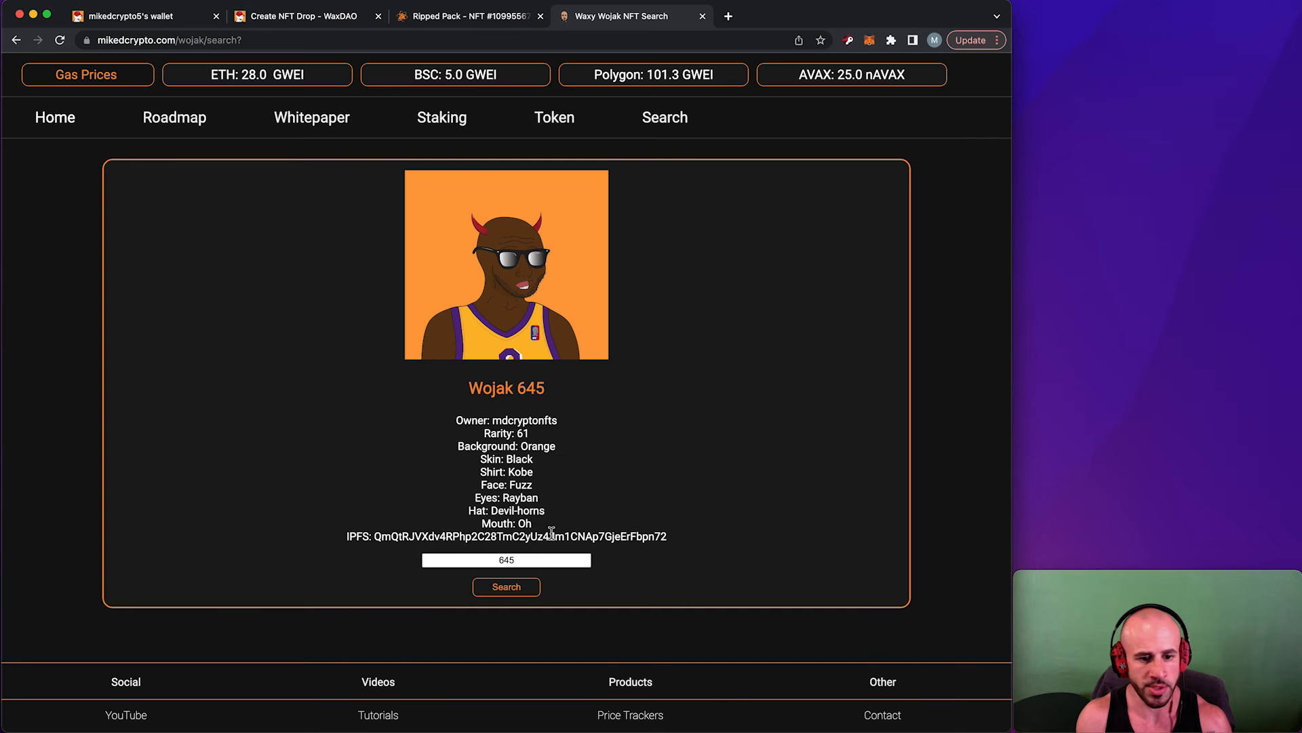
double_click(552, 536)
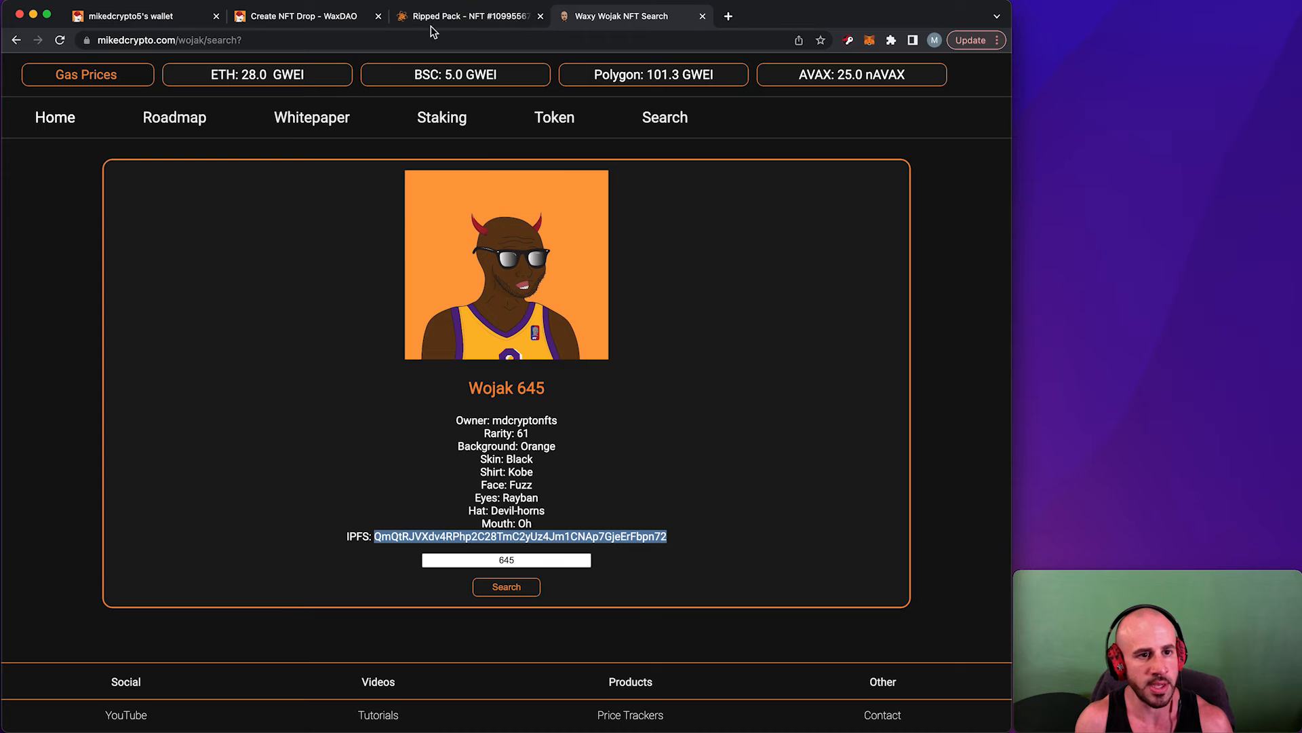
click(306, 16)
text(QmQtRJVXdv4RPhp2C28TmC2yUz4Jm1CNAp7GjeErFbpn72)
Create the pack, approve the transaction in Anchor Wallet, and dismiss the confirmation window.
click(510, 464)
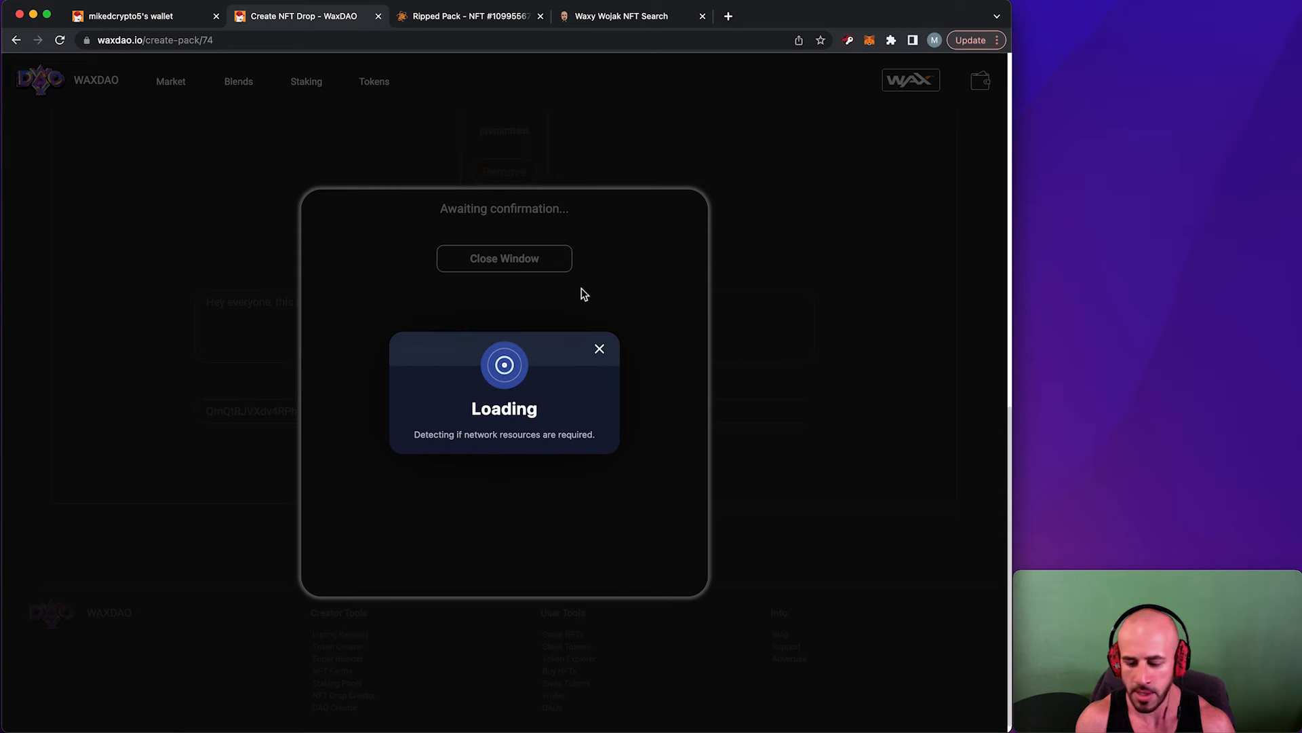
click(620, 155)
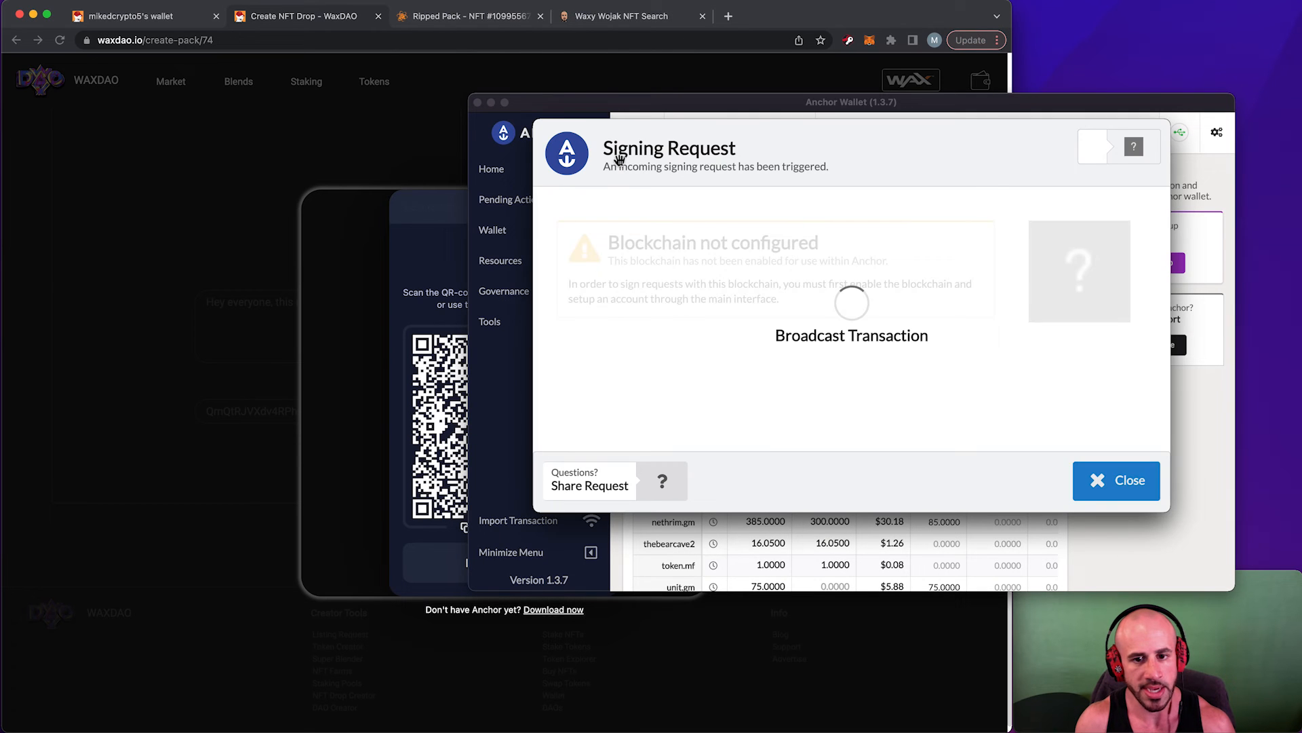
click(1133, 479)
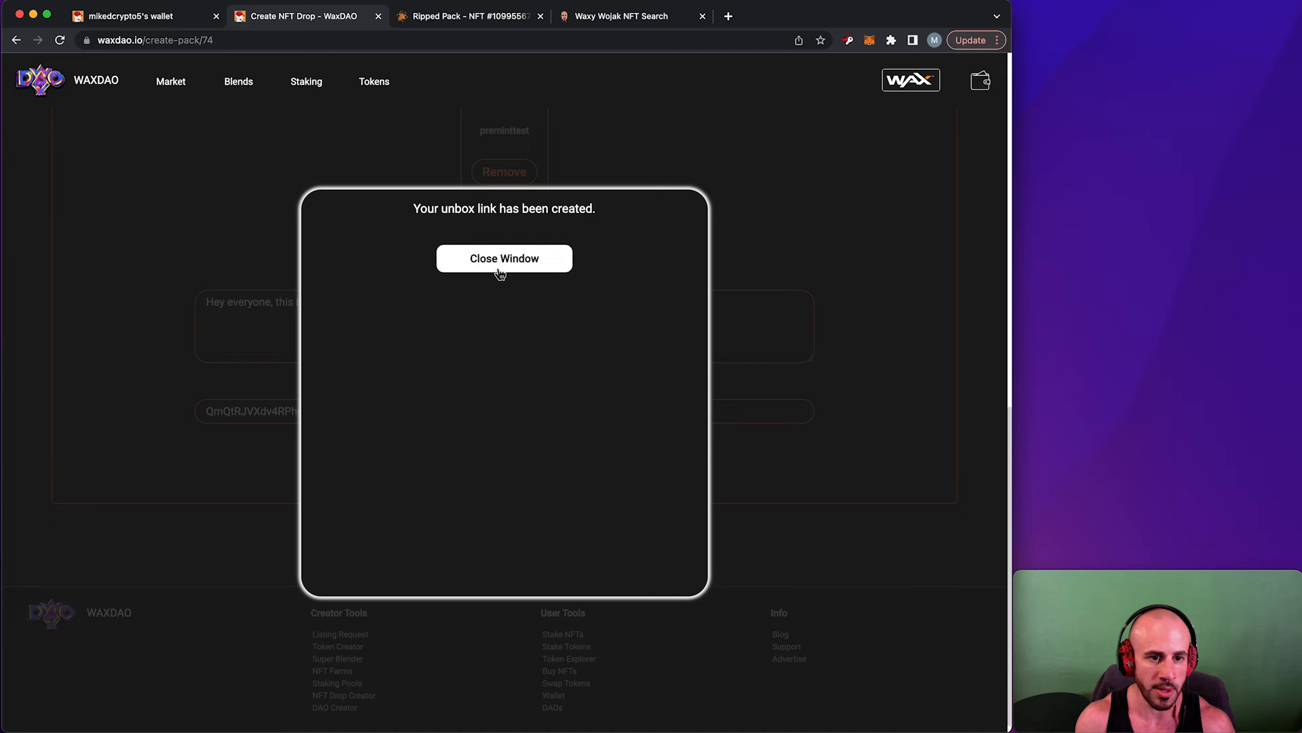
click(500, 273)
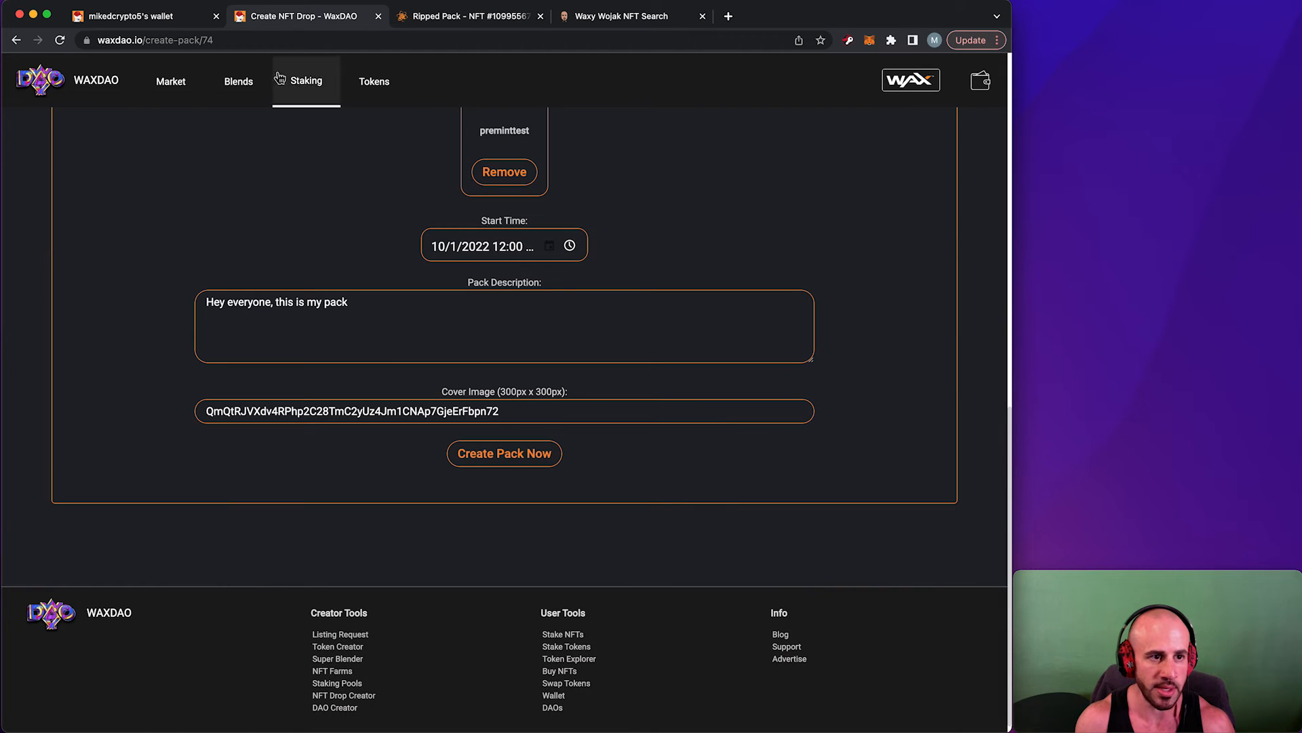
Return to the wallet page and open the list of My Preminted Packs under Pack Creator.
click(131, 23)
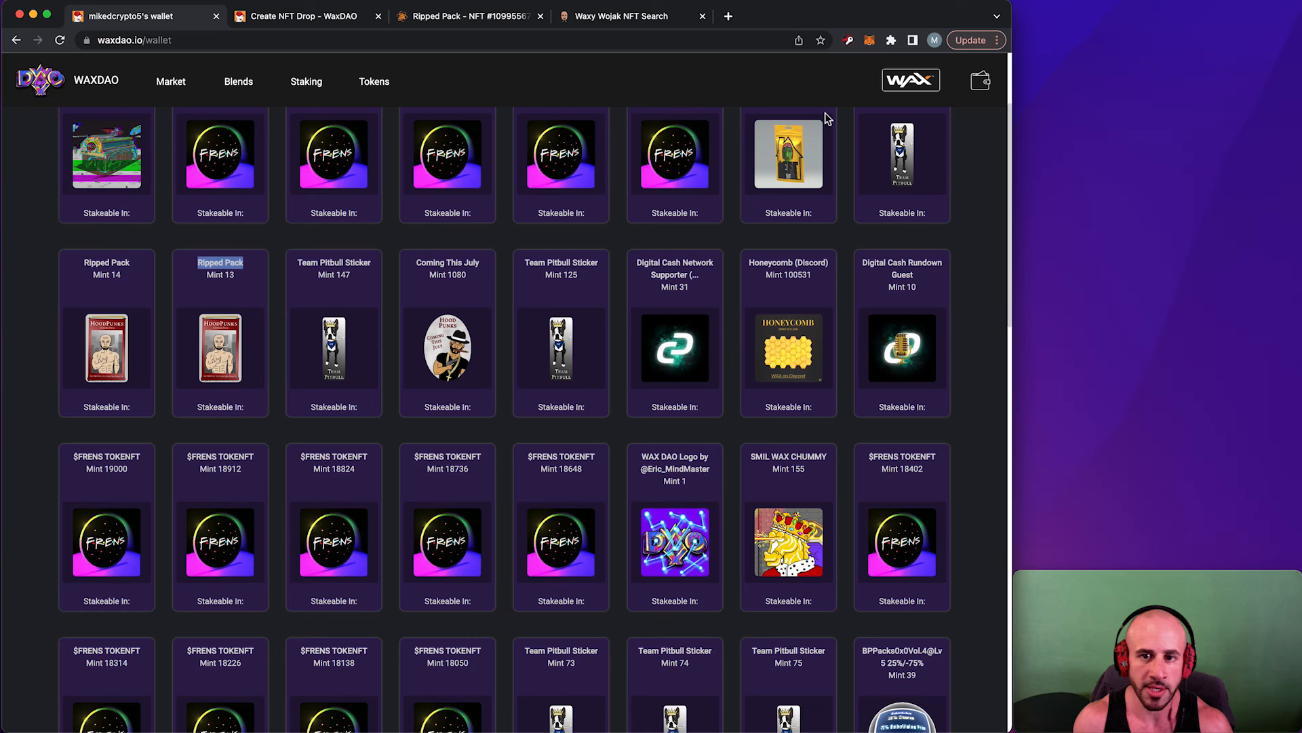
click(979, 87)
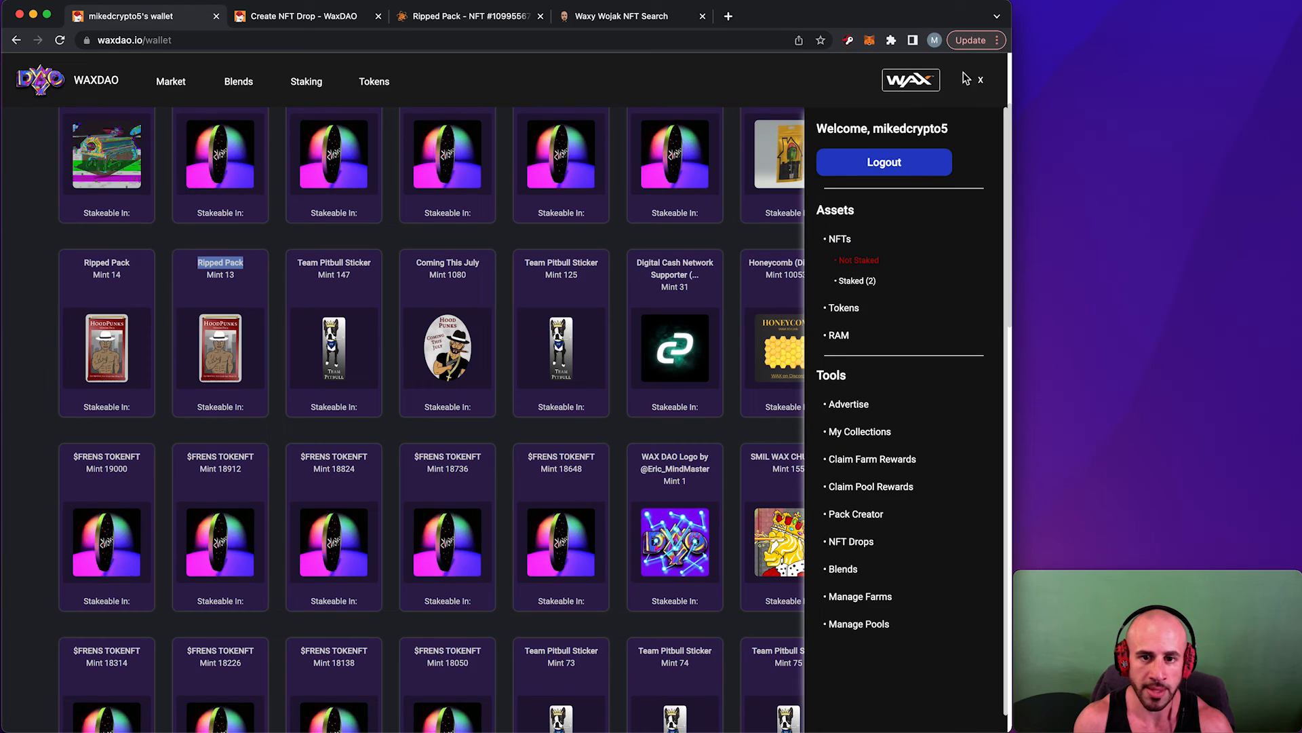
scroll(914, 205, down, 1)
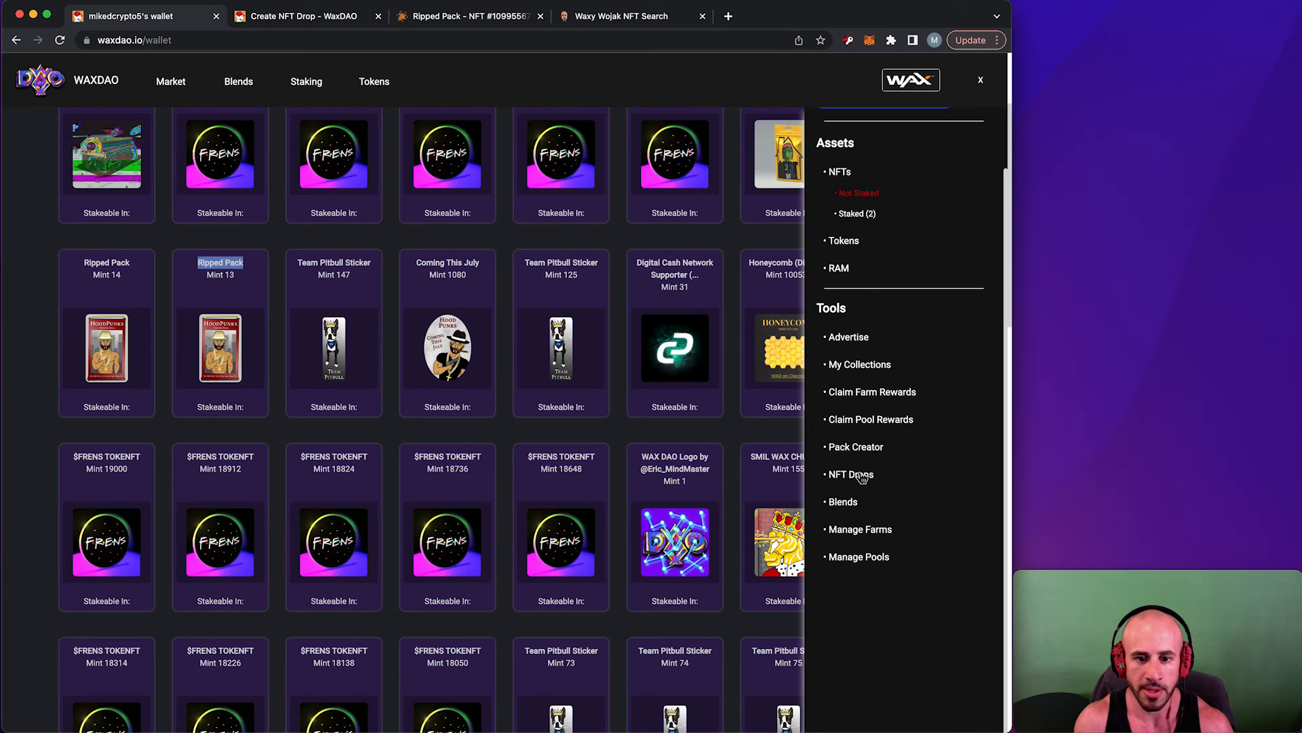
click(872, 449)
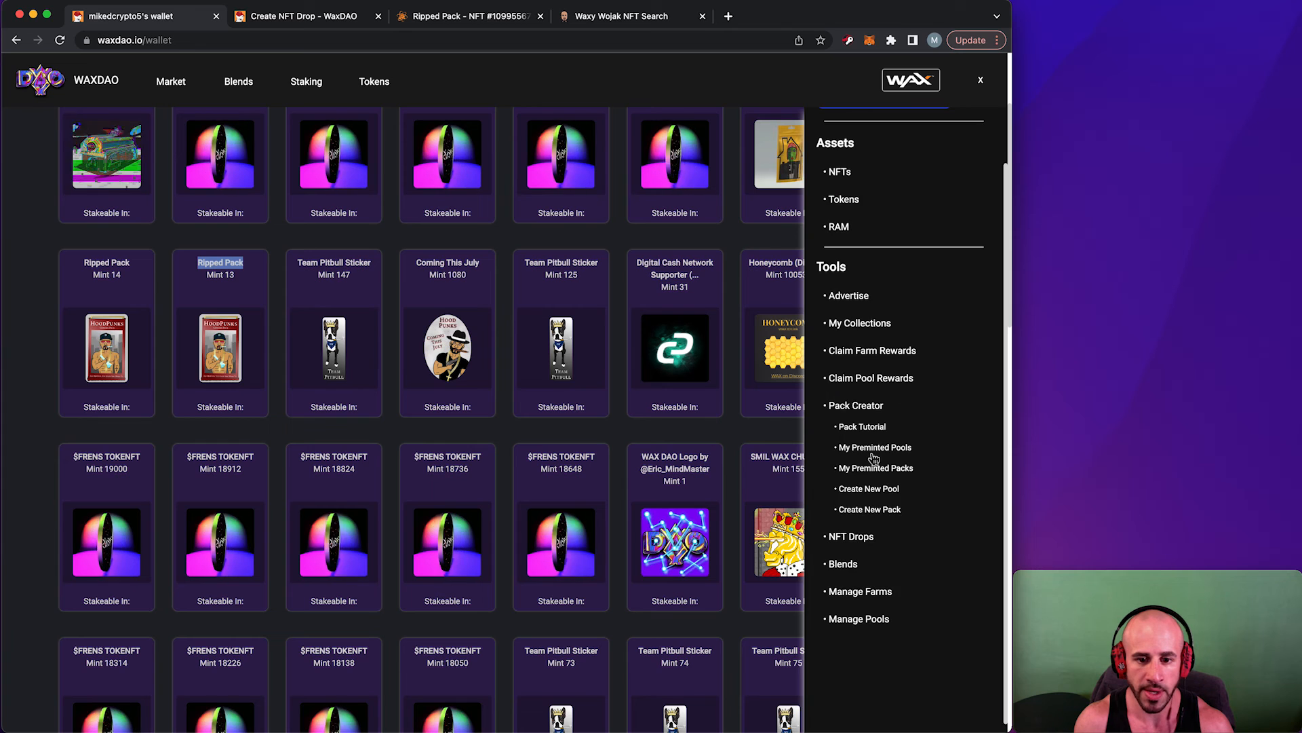
click(885, 470)
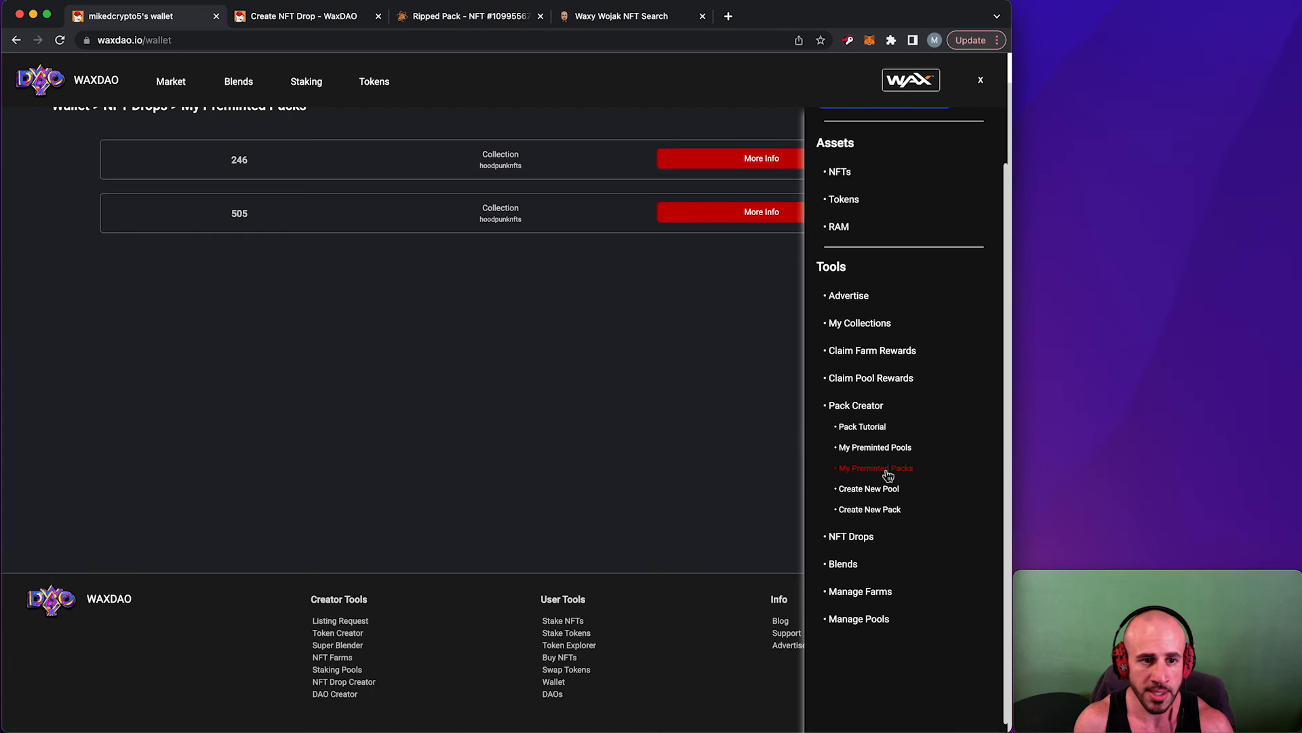
click(984, 82)
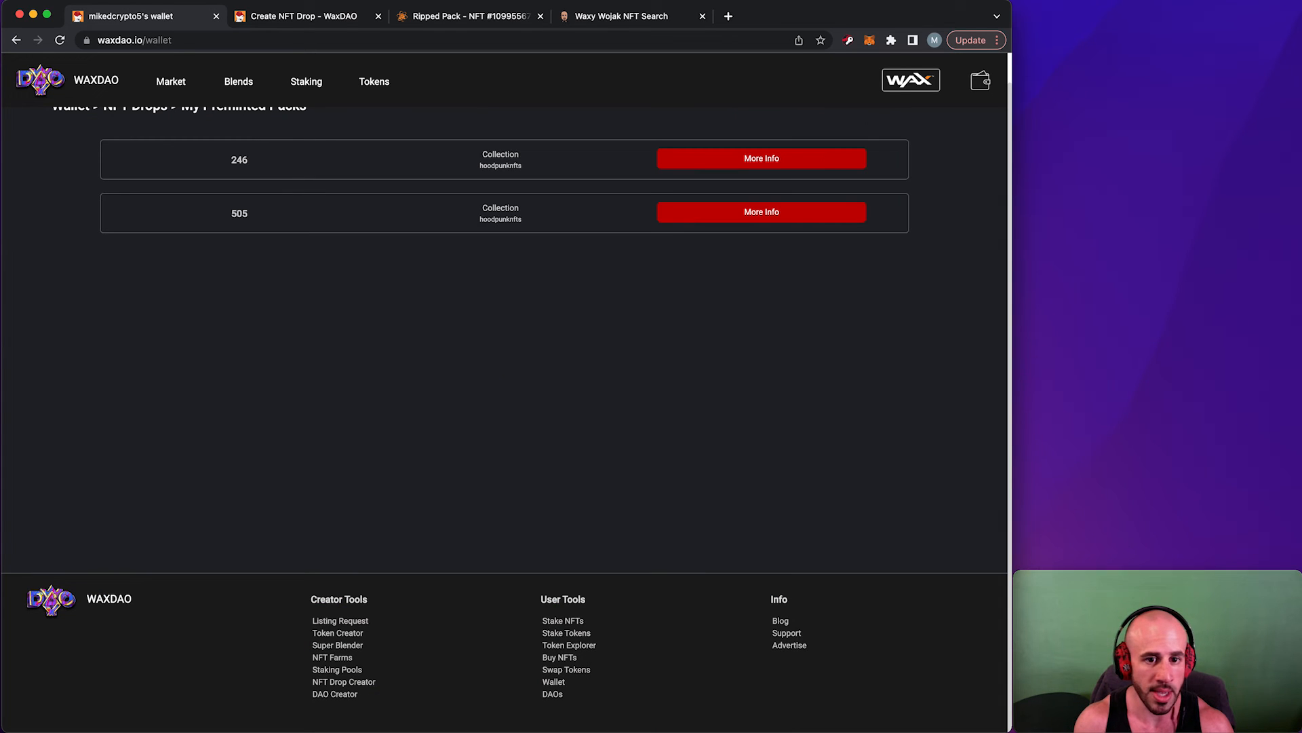
scroll(841, 482, up, 1)
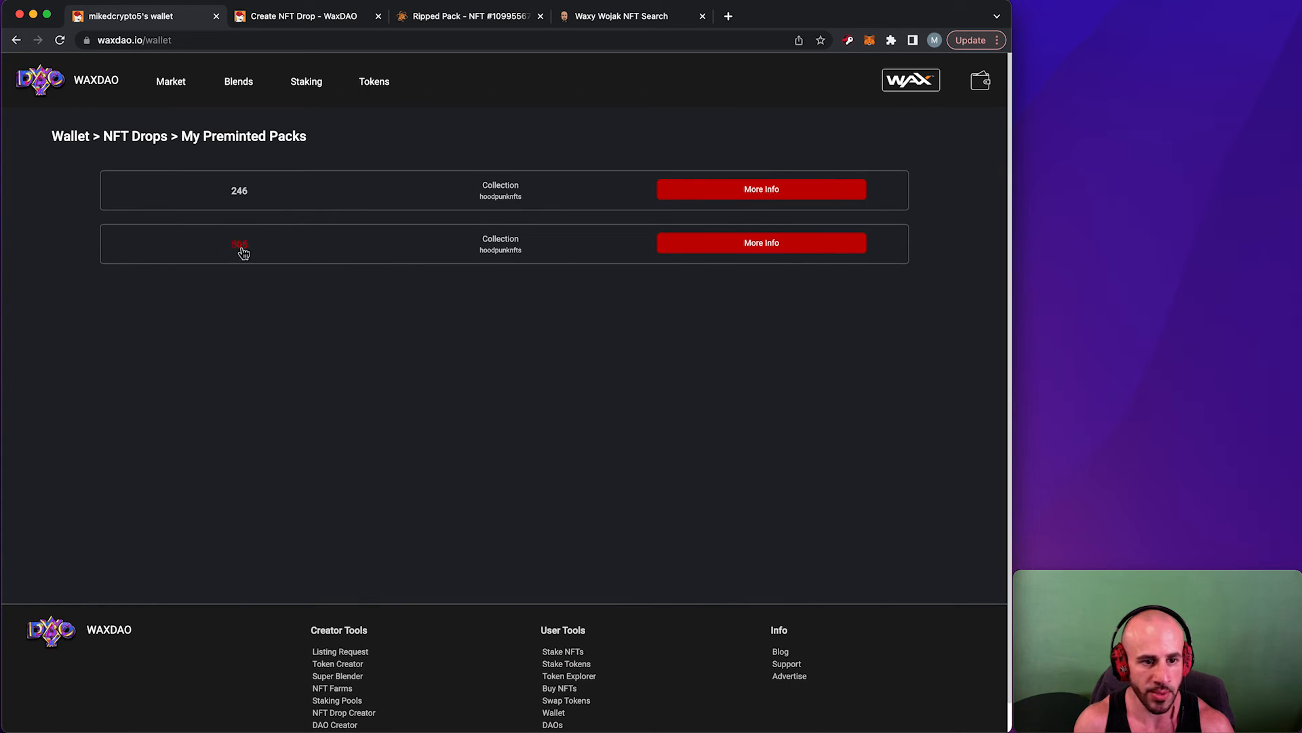
Show more info for pack 505, read its description, and look through its unboxing page.
click(739, 250)
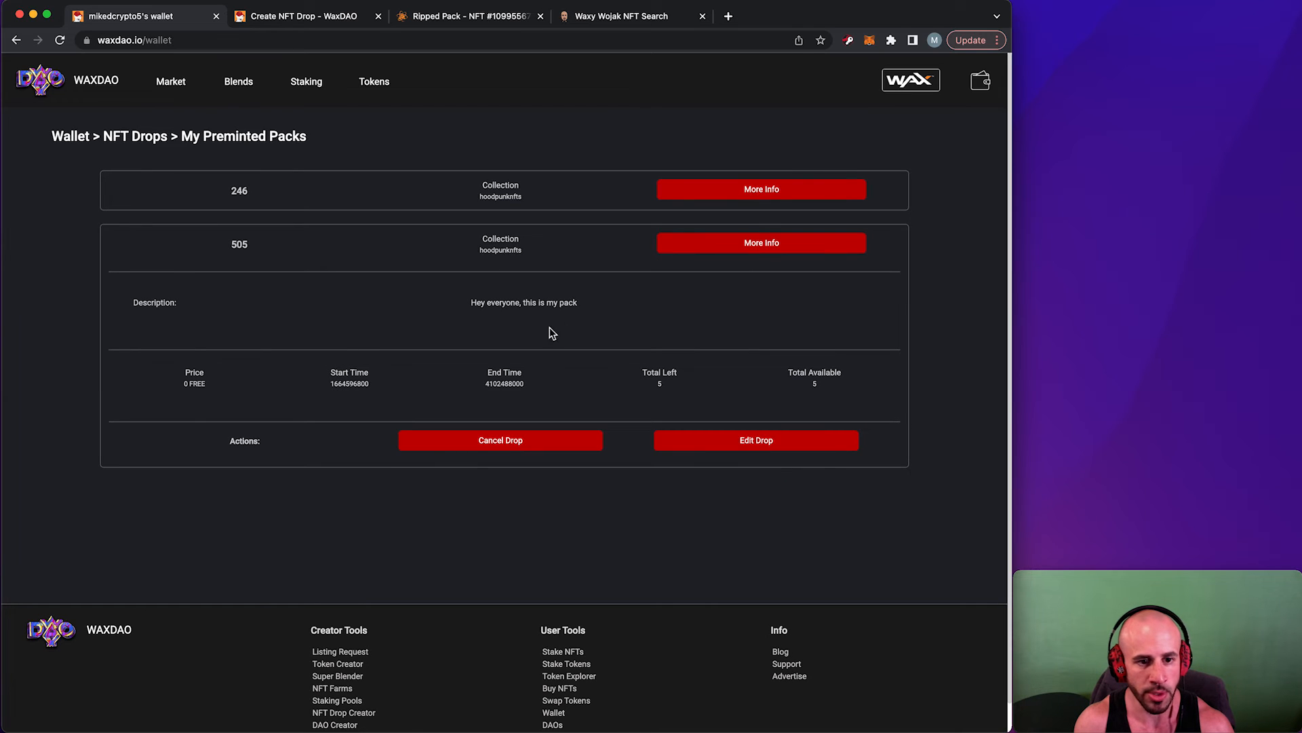
drag(597, 310, 450, 302)
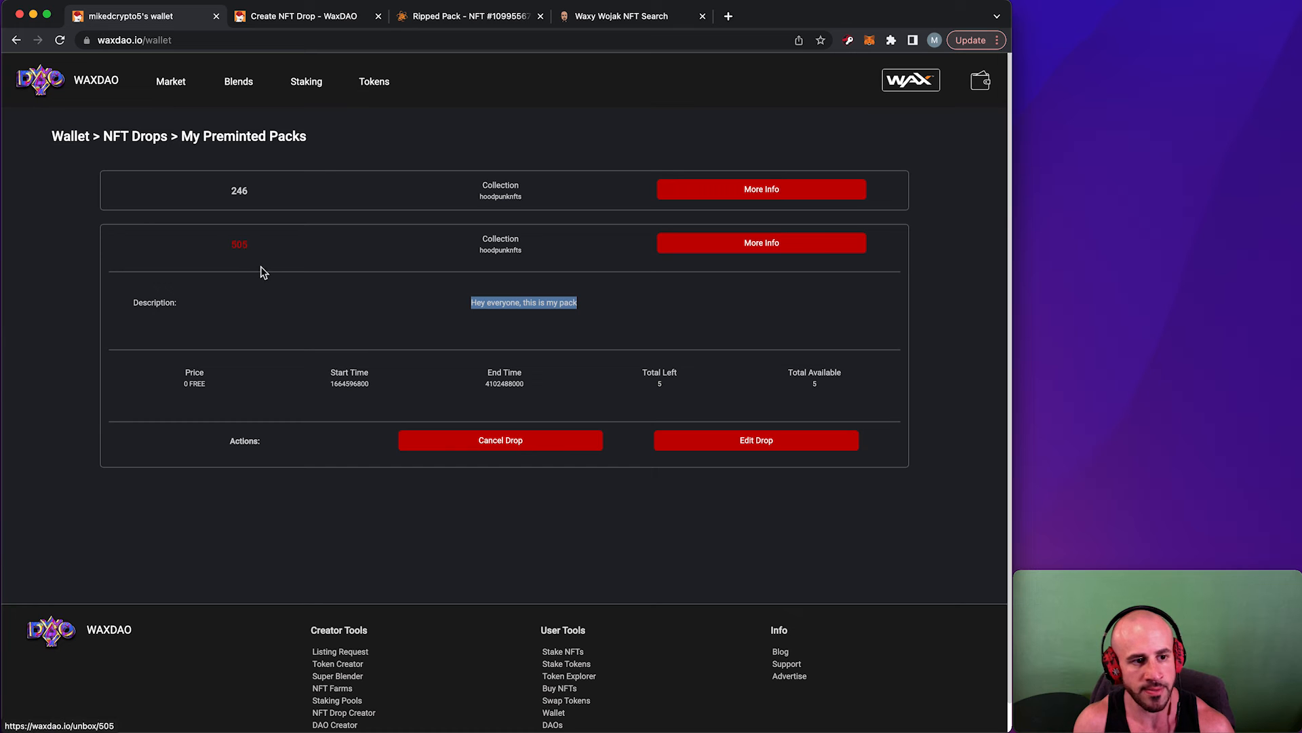
key(ctrl+Tab)
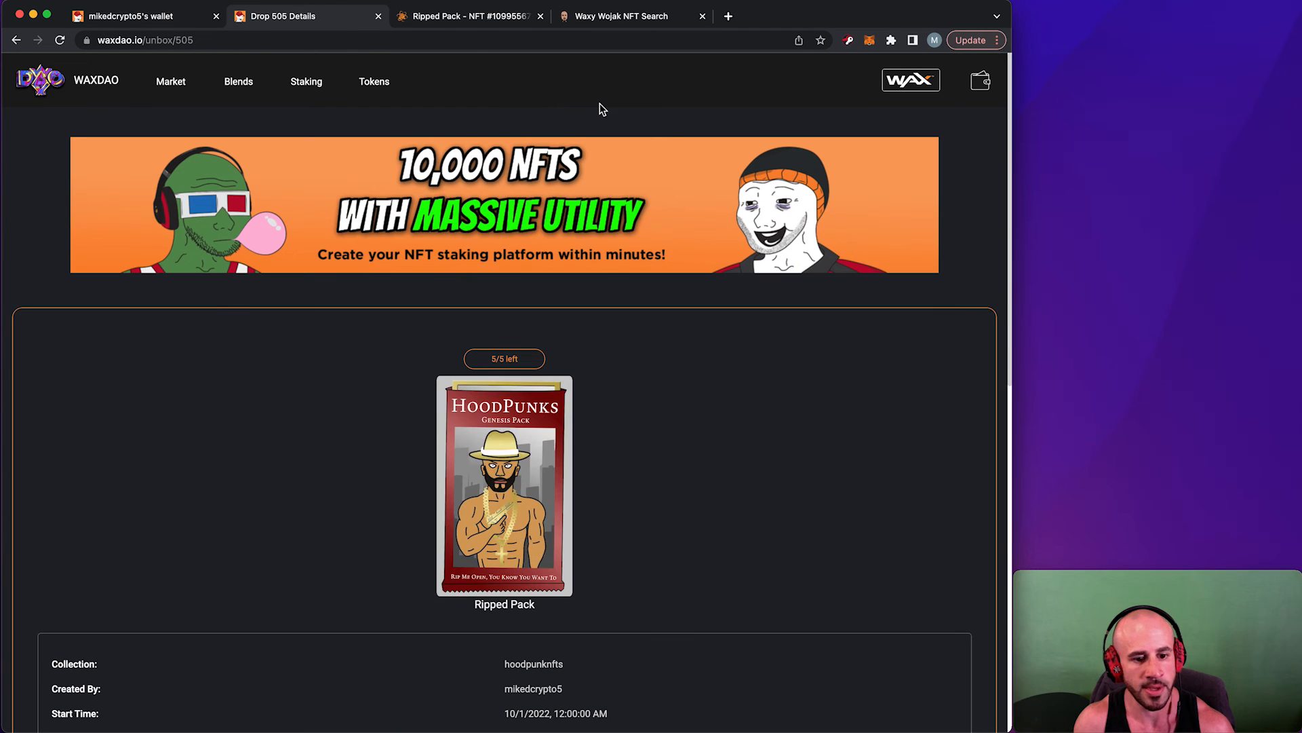
scroll(600, 106, down, 3)
scroll(600, 108, down, 6)
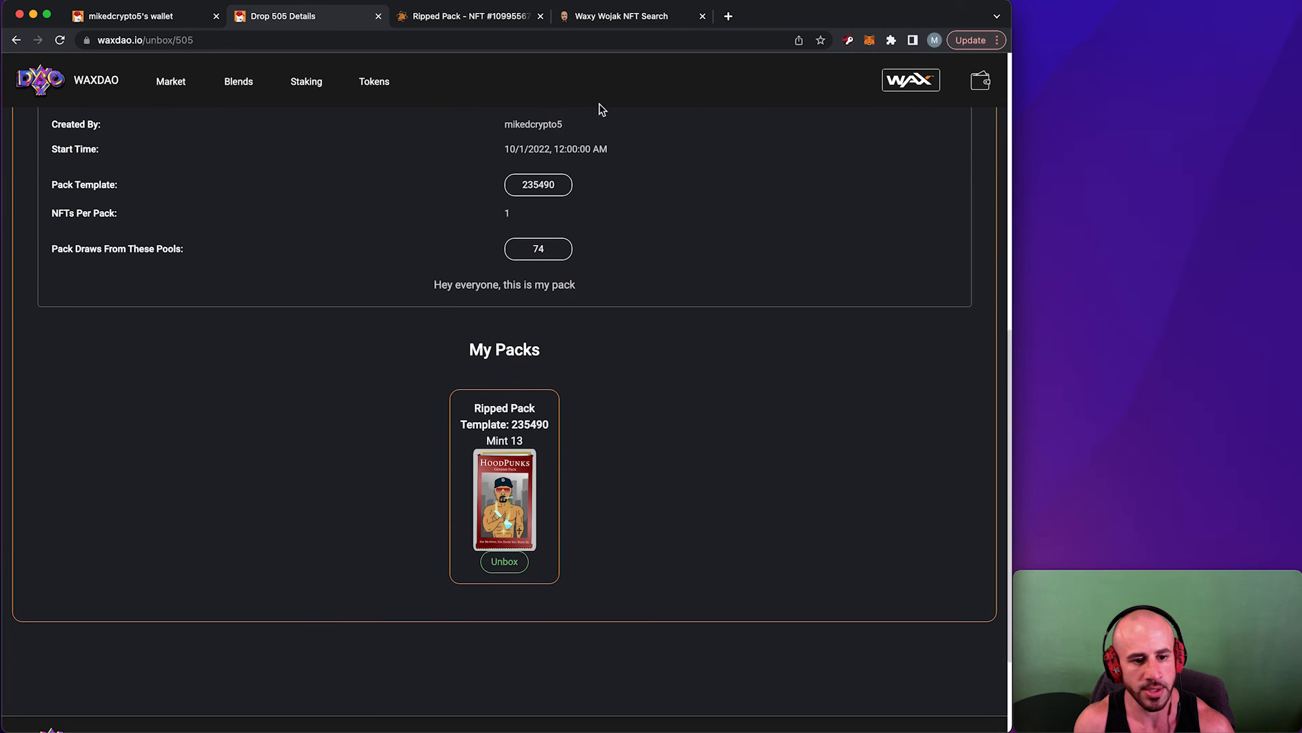
Start unboxing the Ripped Pack with mint 13 and cancel the Anchor signing request.
click(504, 562)
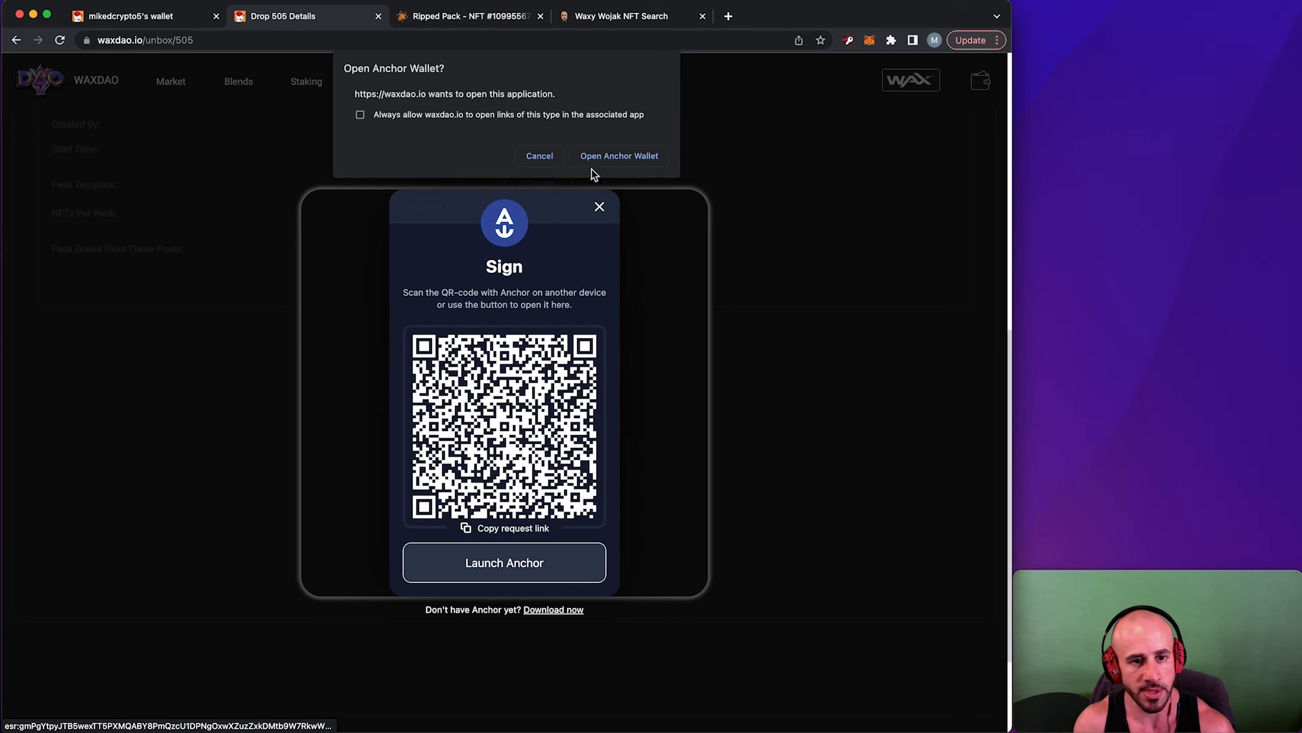
click(541, 162)
click(600, 207)
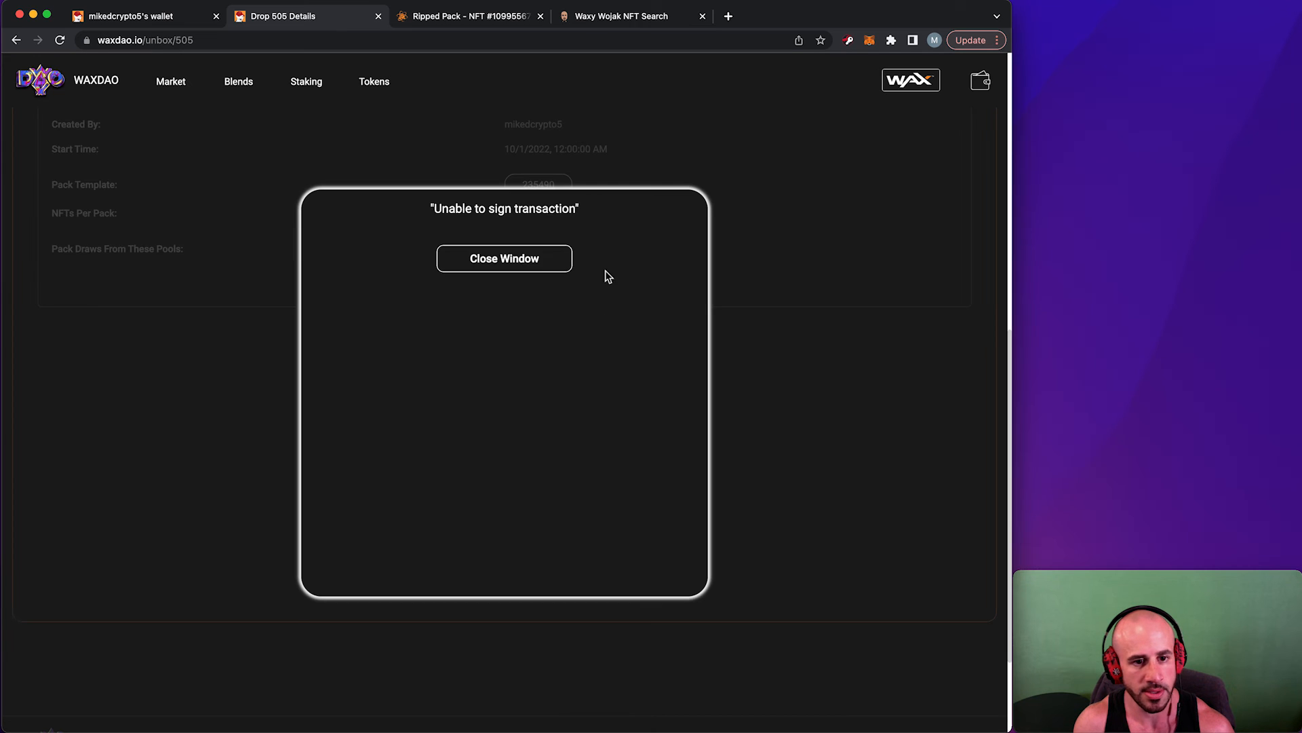
click(527, 263)
Examine the drop's start time, its pack template page on AtomicHub, and the pools the pack draws from.
scroll(546, 257, down, 5)
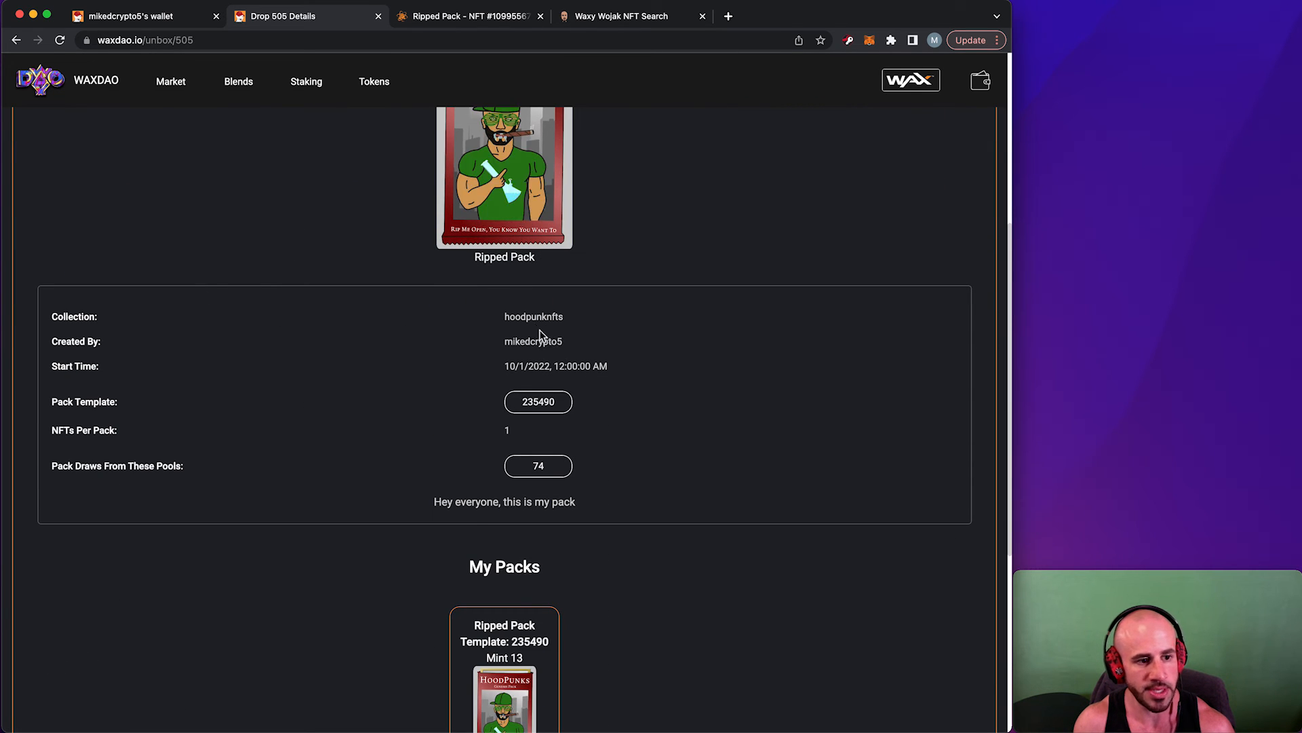
drag(515, 366, 668, 375)
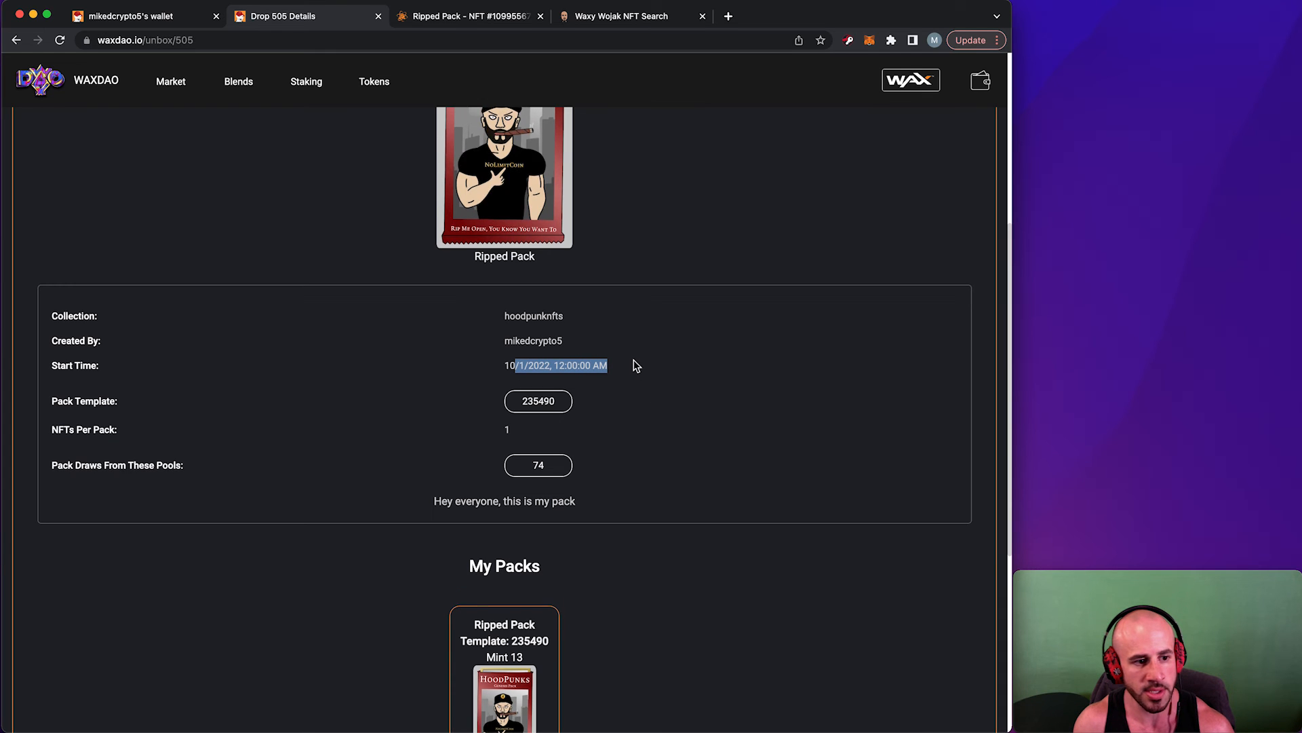
scroll(634, 363, down, 1)
click(548, 349)
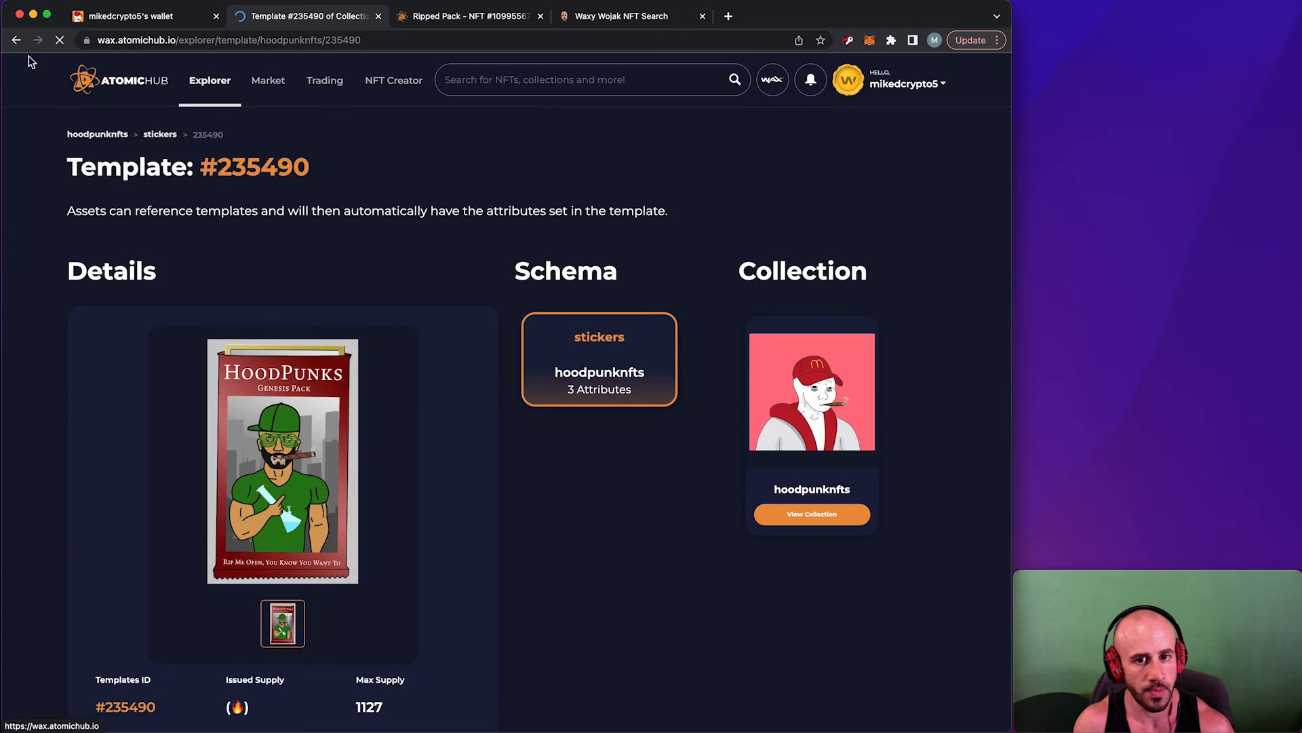
click(16, 40)
drag(60, 480, 203, 482)
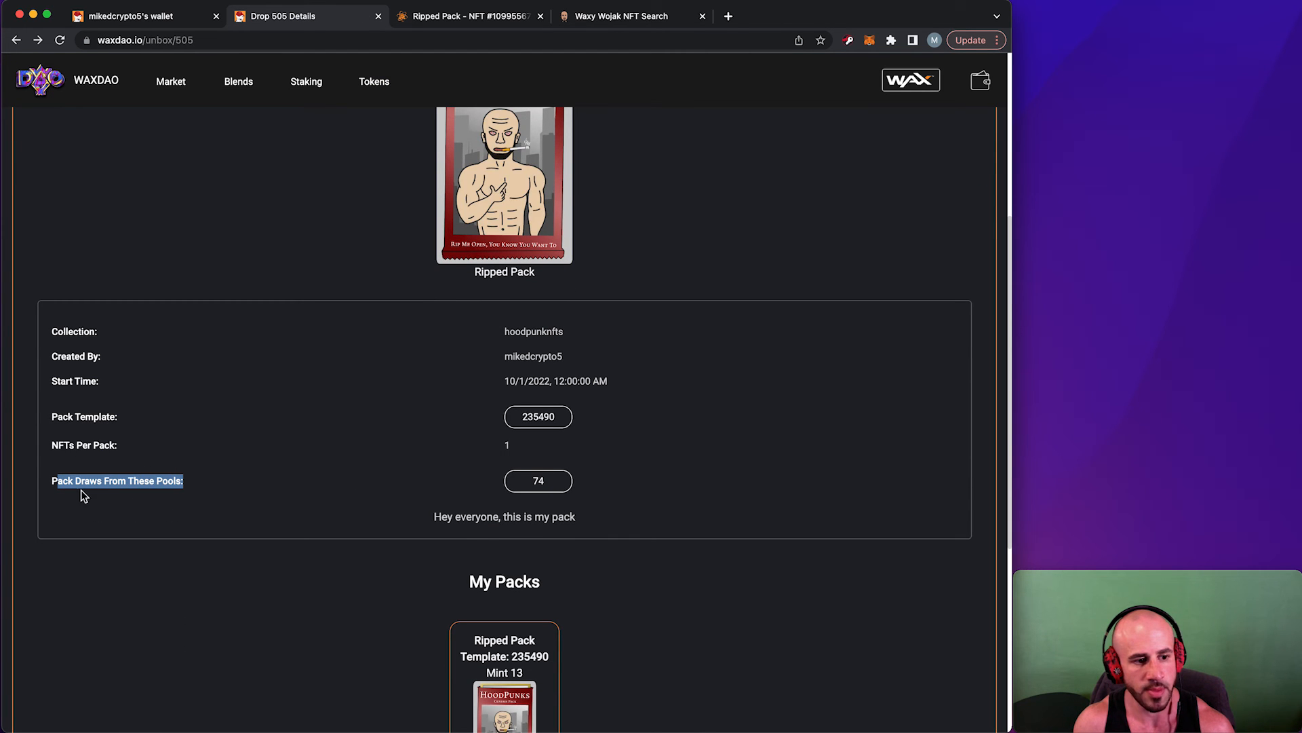
drag(52, 483, 396, 468)
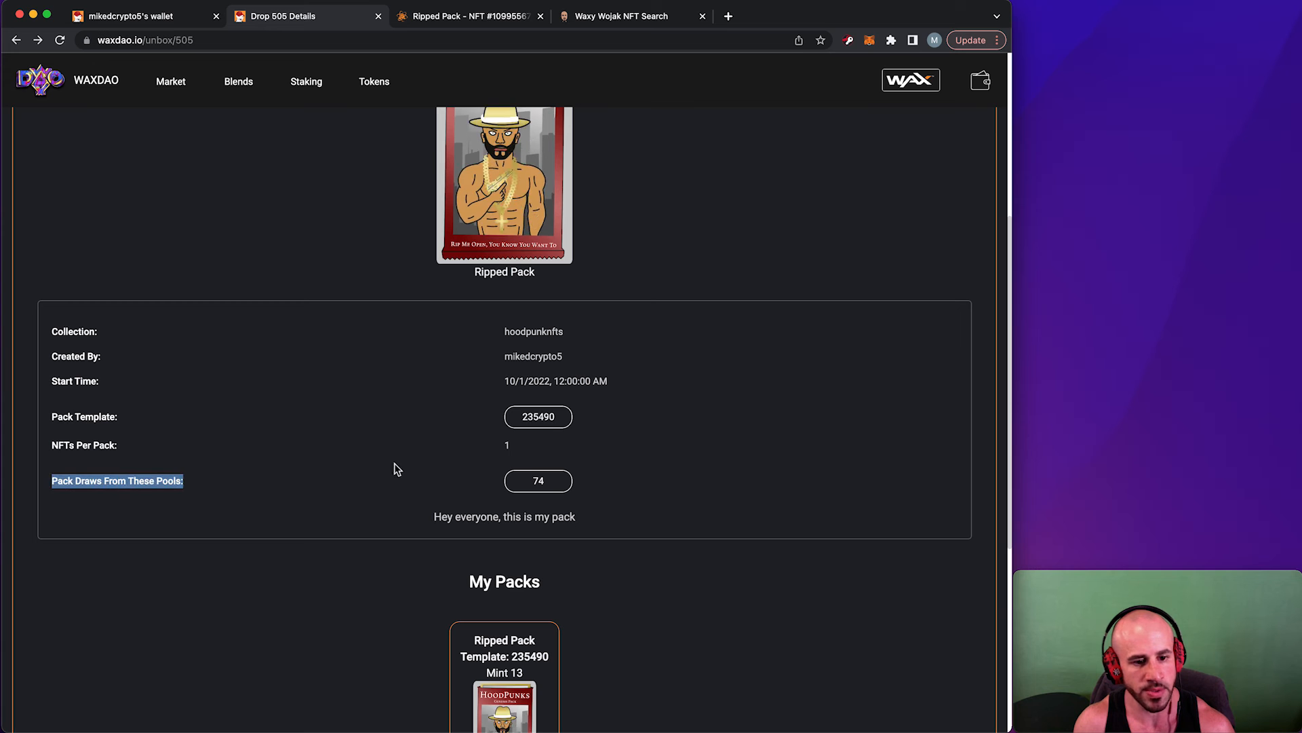
Open pool 74 from the pack's unboxing page, look through the assets that can be added, and view the pool's current contents.
click(542, 482)
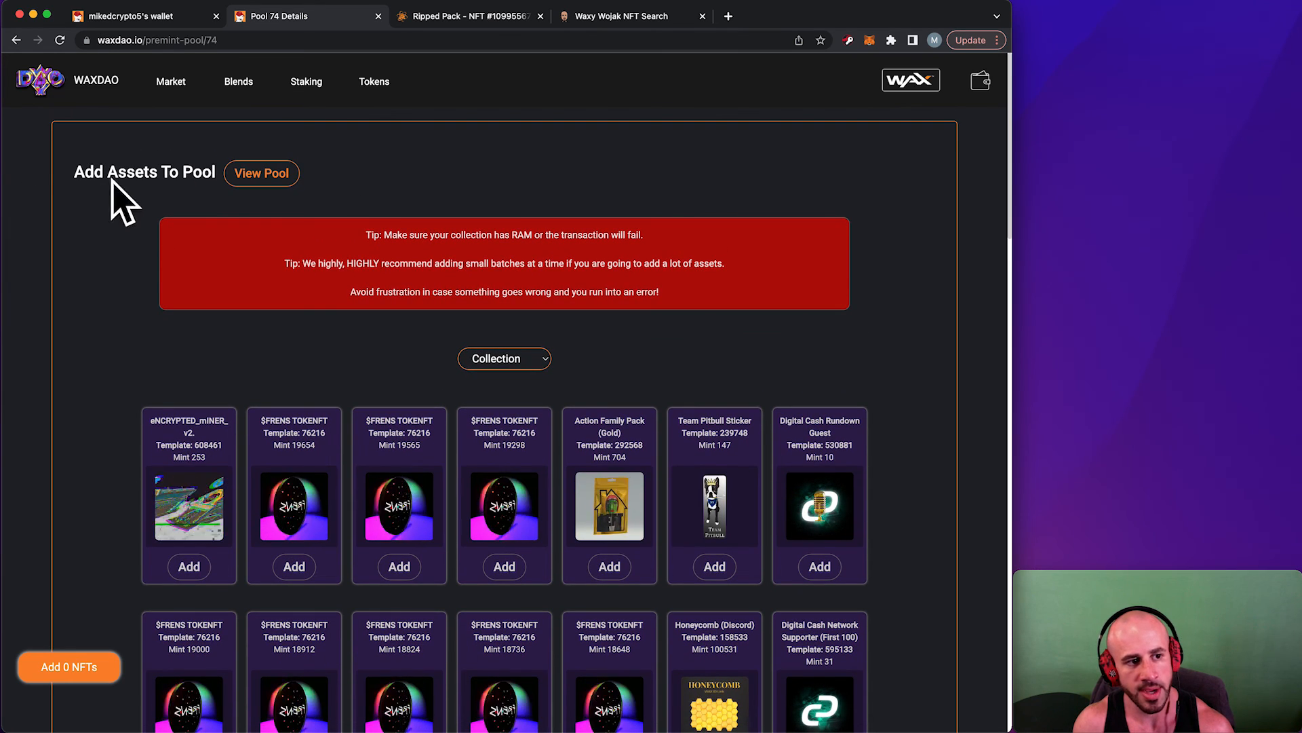
drag(84, 172, 197, 171)
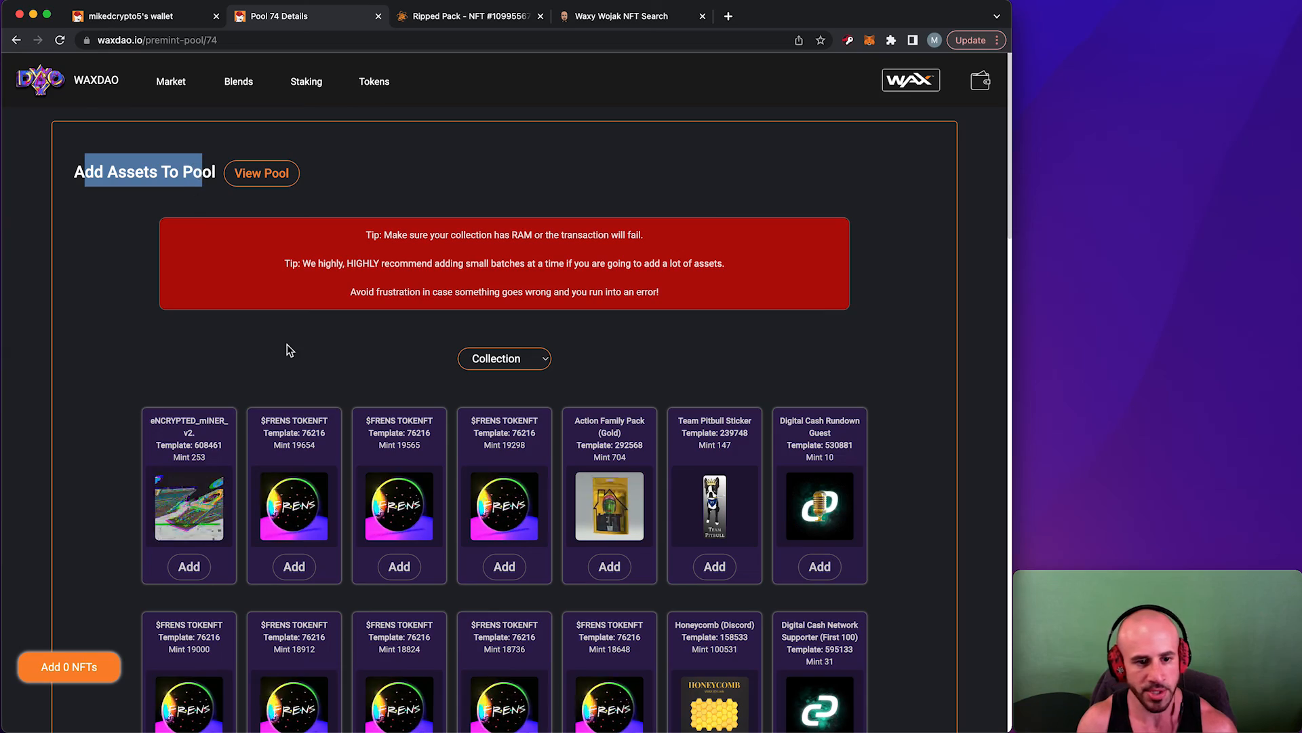
scroll(450, 391, down, 10)
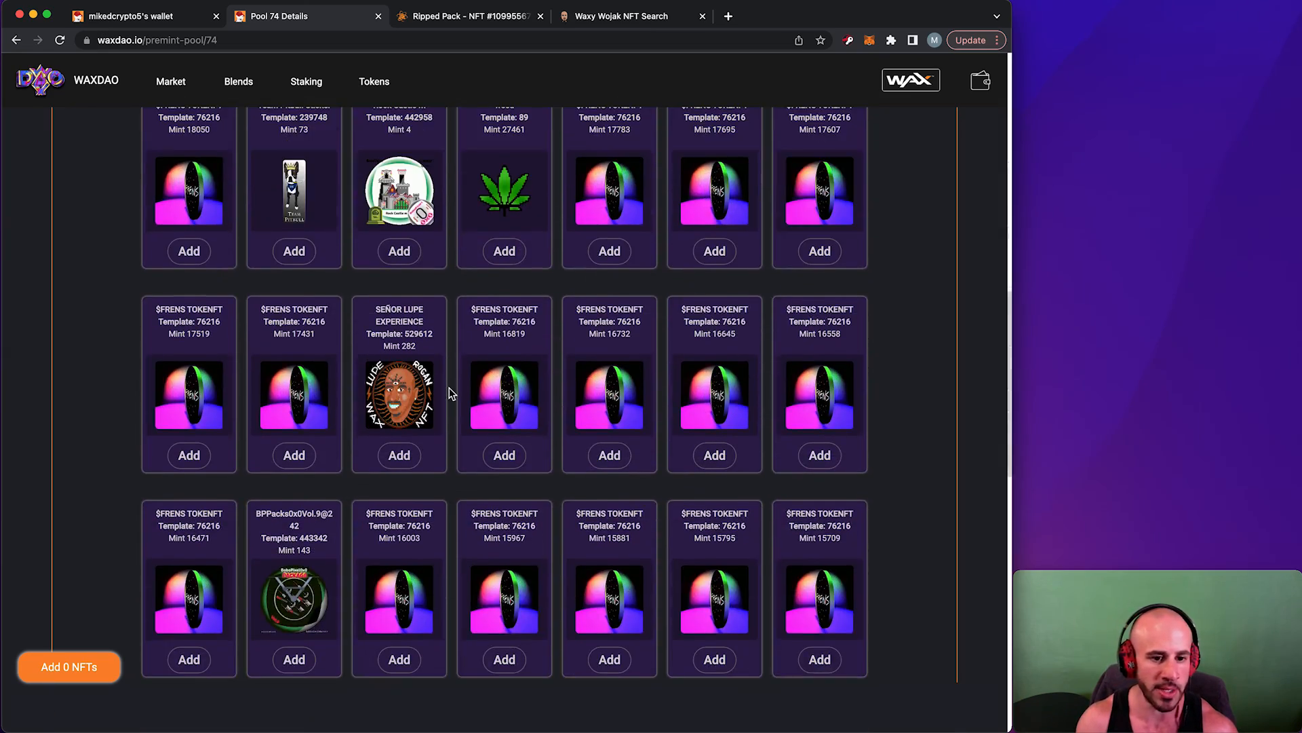
scroll(449, 384, up, 10)
scroll(449, 384, up, 2)
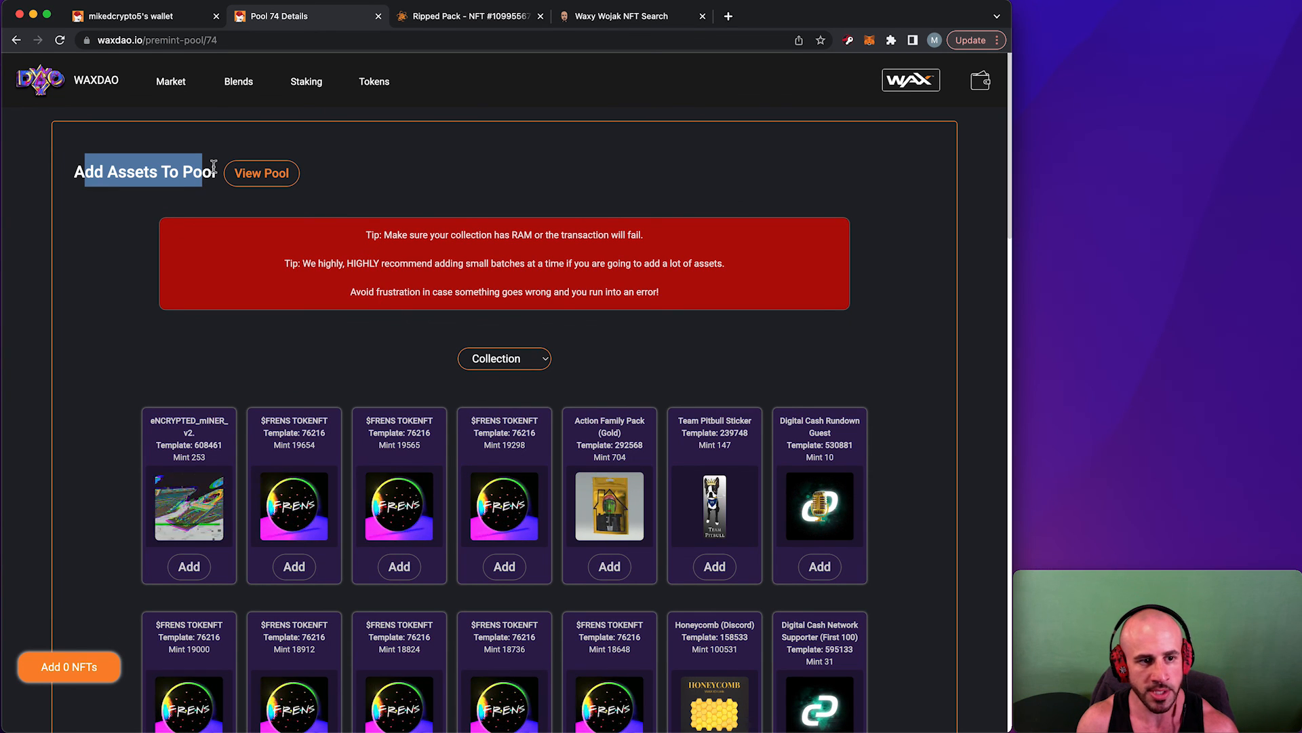
click(257, 180)
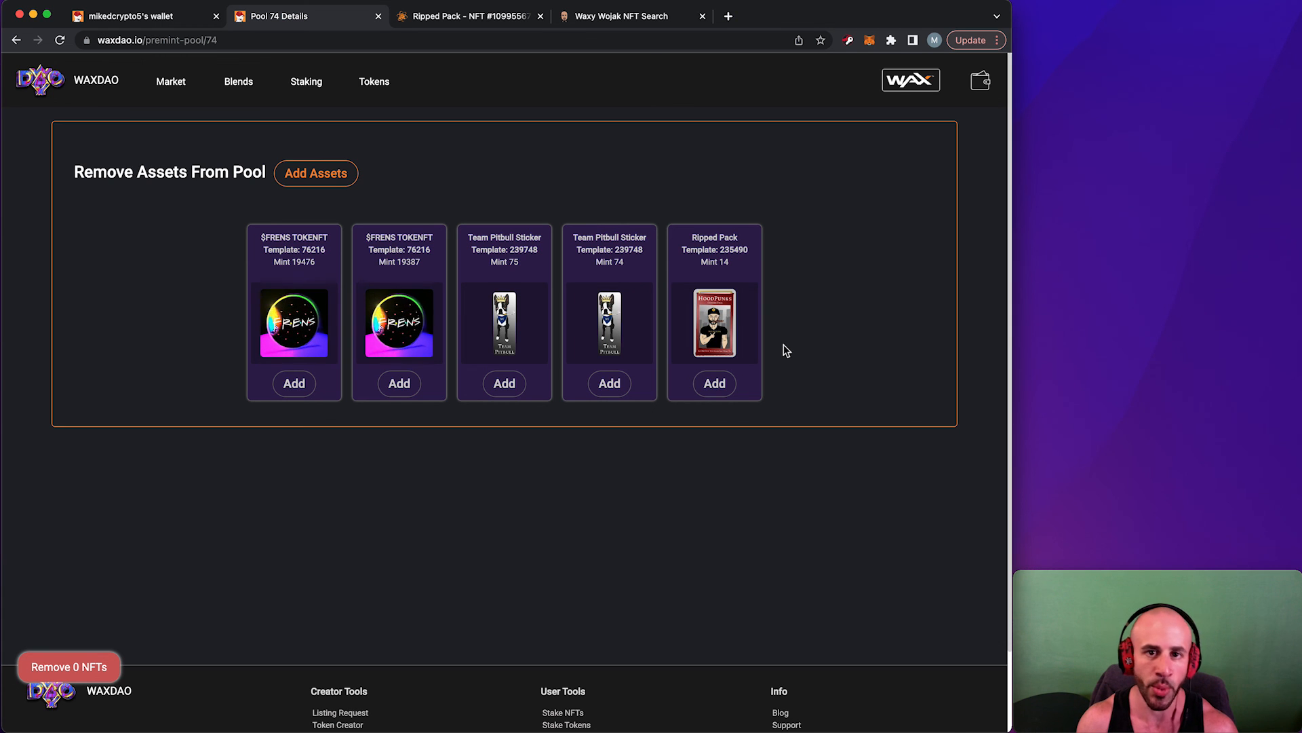
Return to the wallet's My Preminted Packs list and examine the end time and price of pack 505.
click(164, 19)
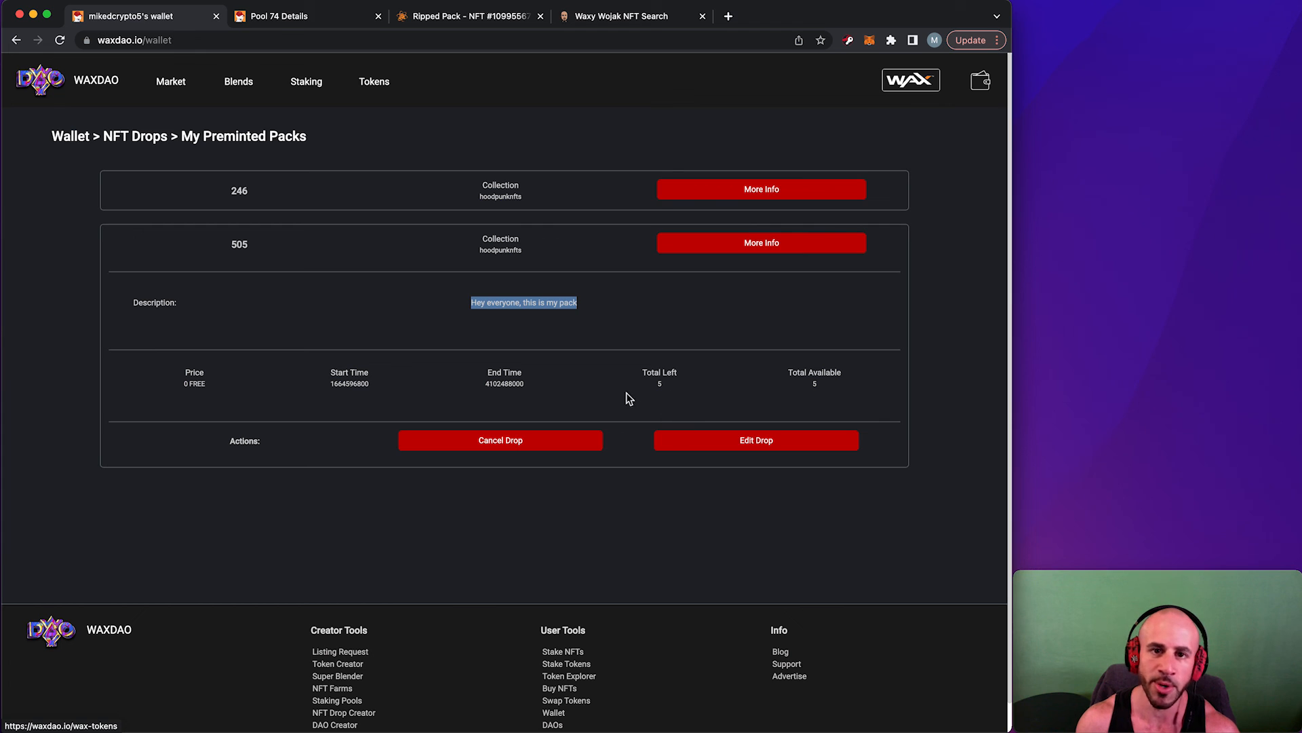
drag(487, 382, 535, 393)
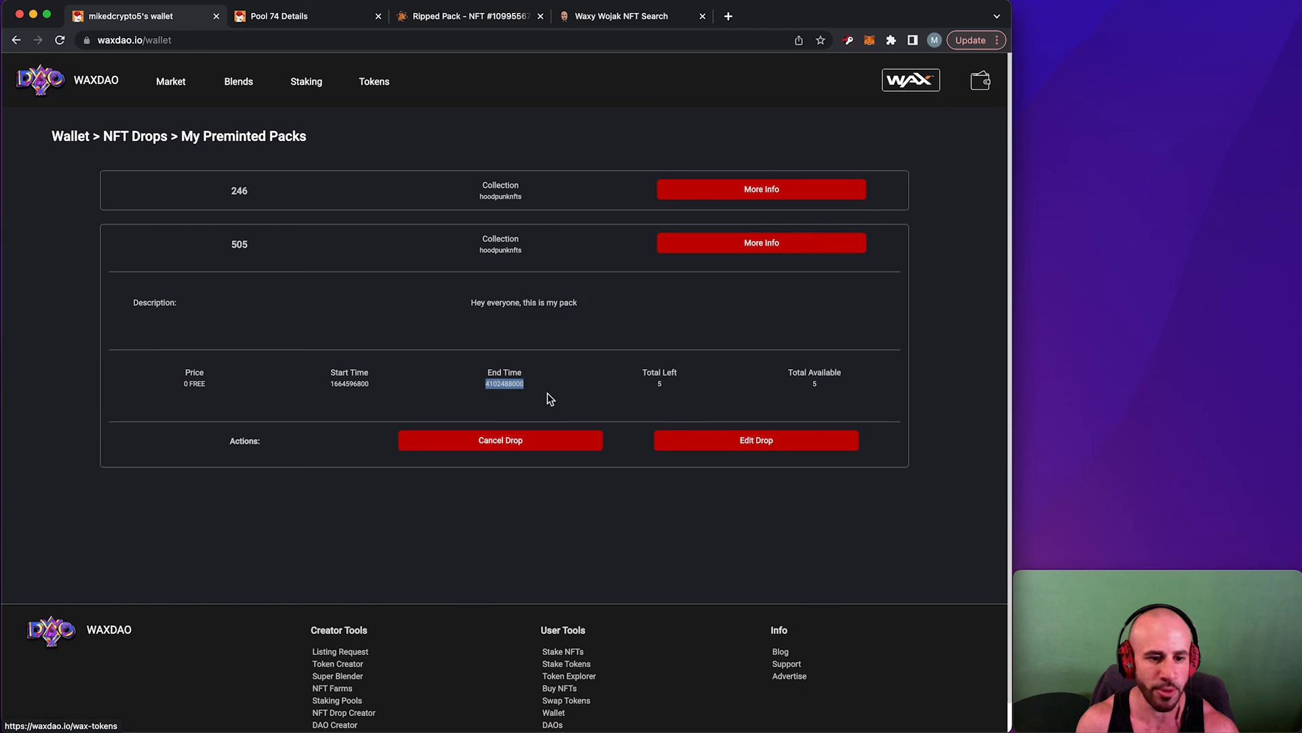
click(334, 397)
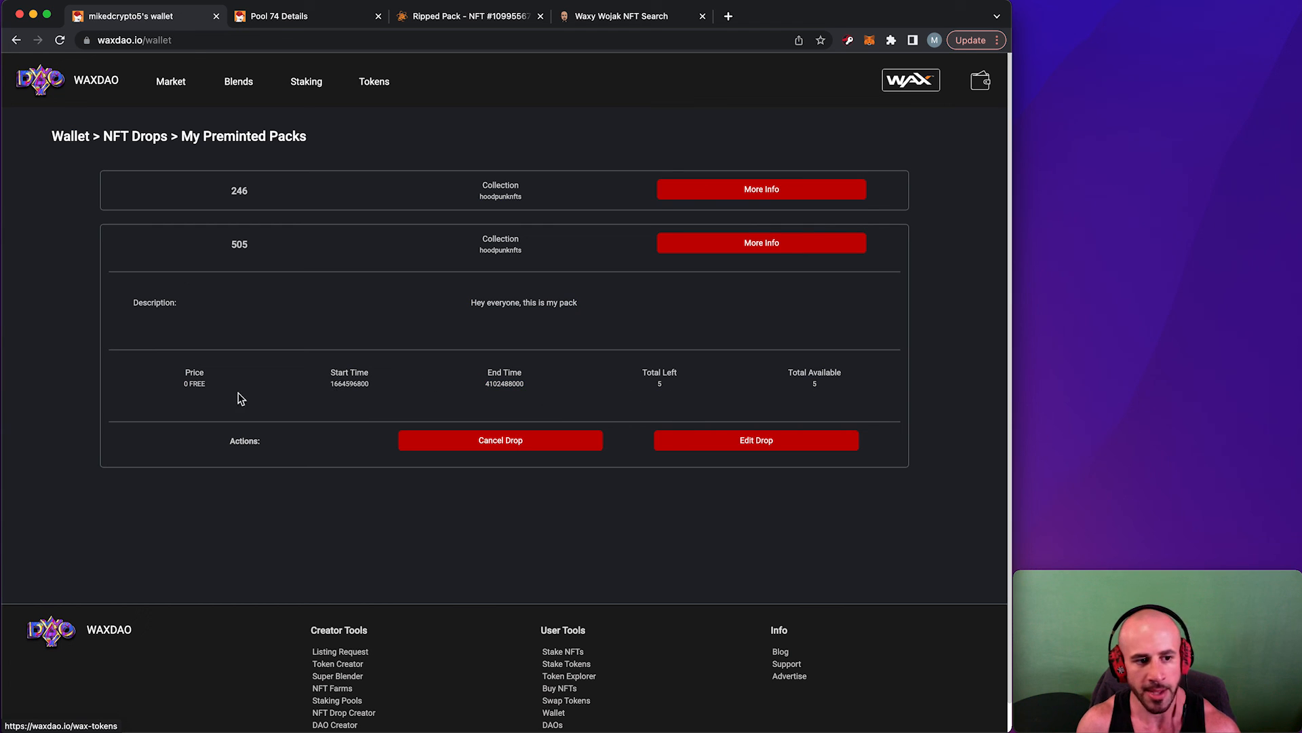
drag(175, 396, 169, 377)
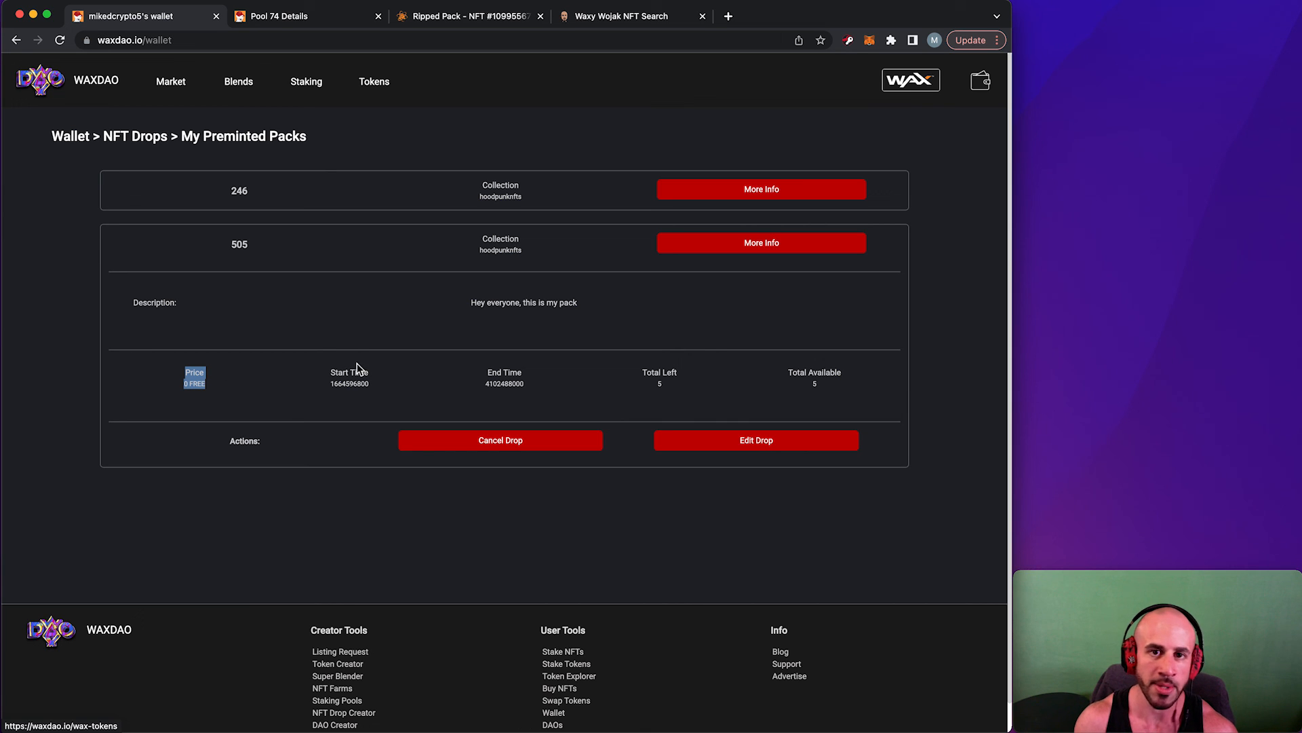
click(330, 405)
drag(220, 390, 156, 372)
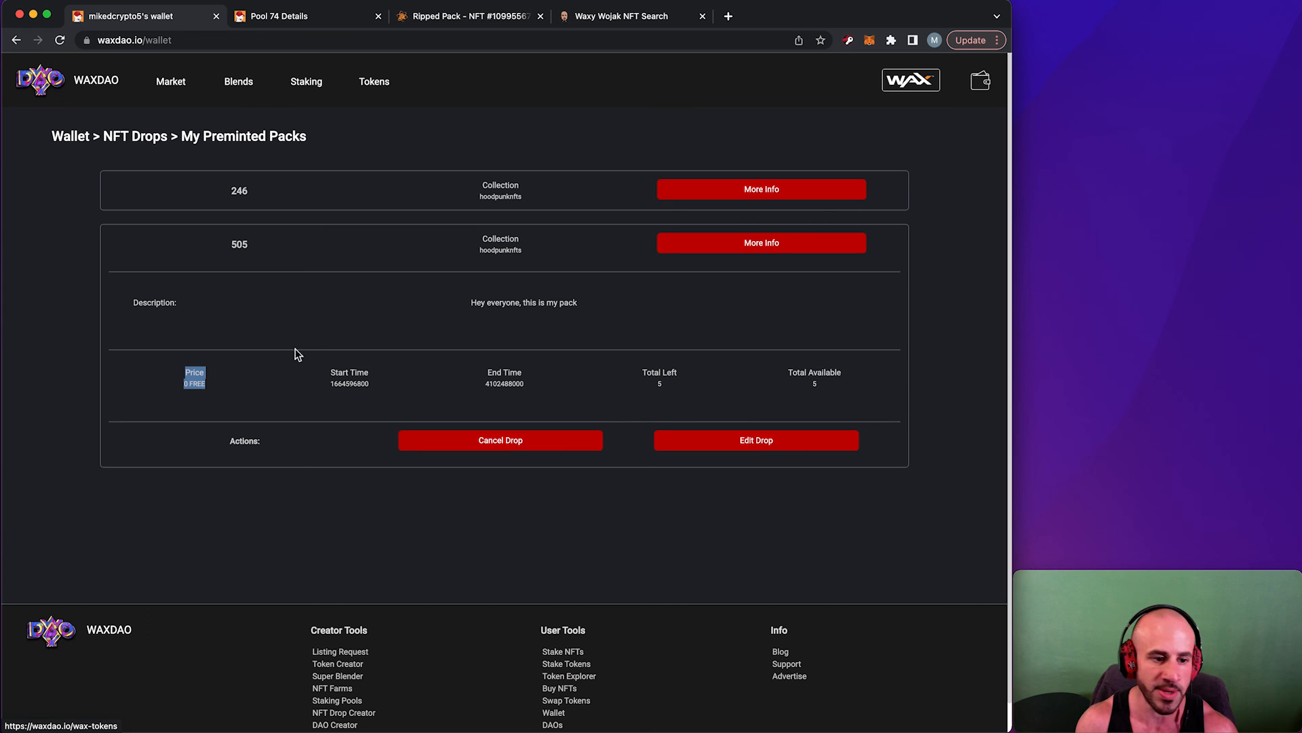